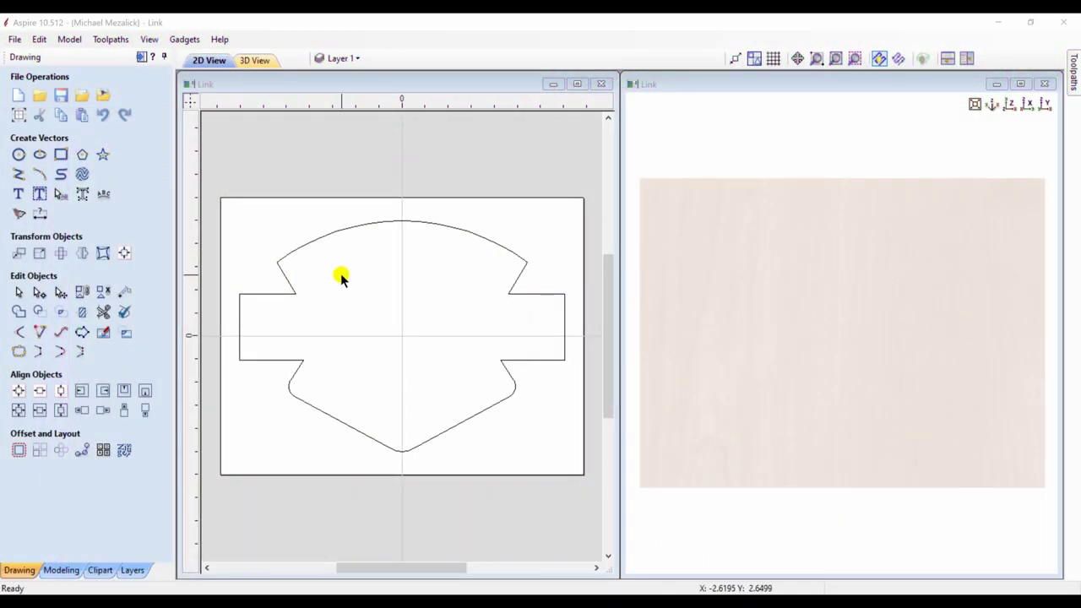
- Add the Chain Links - X clipart from the Clipart library to the job
{"action": "left_click", "coordinate": [99, 570]}
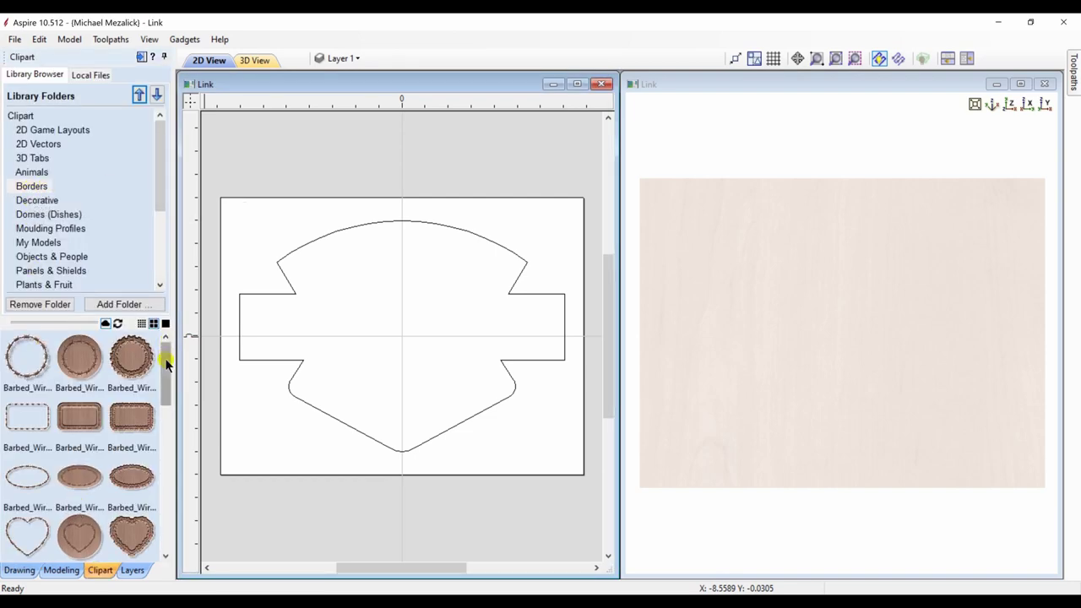
{"action": "left_click_drag", "start_coordinate": [167, 363], "coordinate": [165, 398]}
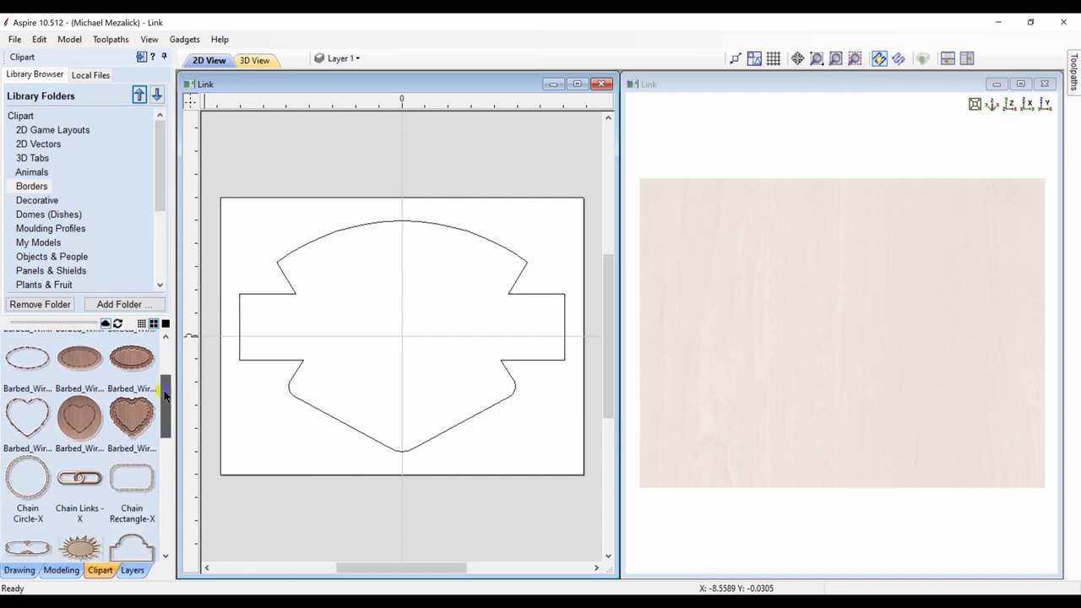
{"action": "double_click", "coordinate": [79, 461]}
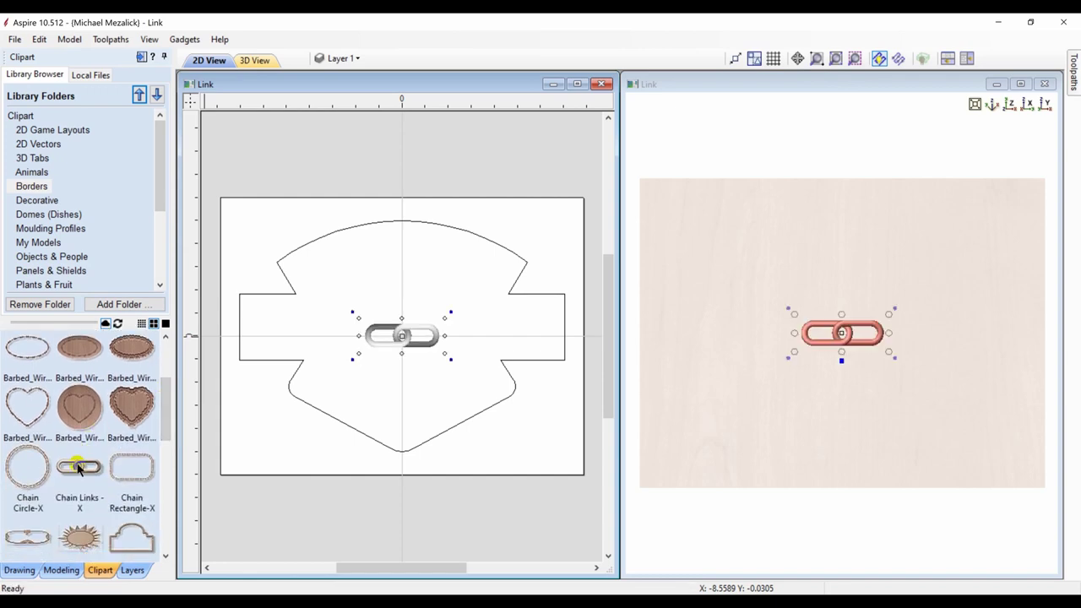
- Hide the Chain Links - X component in the Modeling Components tree and collapse it
{"action": "left_click", "coordinate": [61, 570]}
{"action": "scroll", "coordinate": [407, 342], "scroll_direction": "up", "scroll_amount": 3}
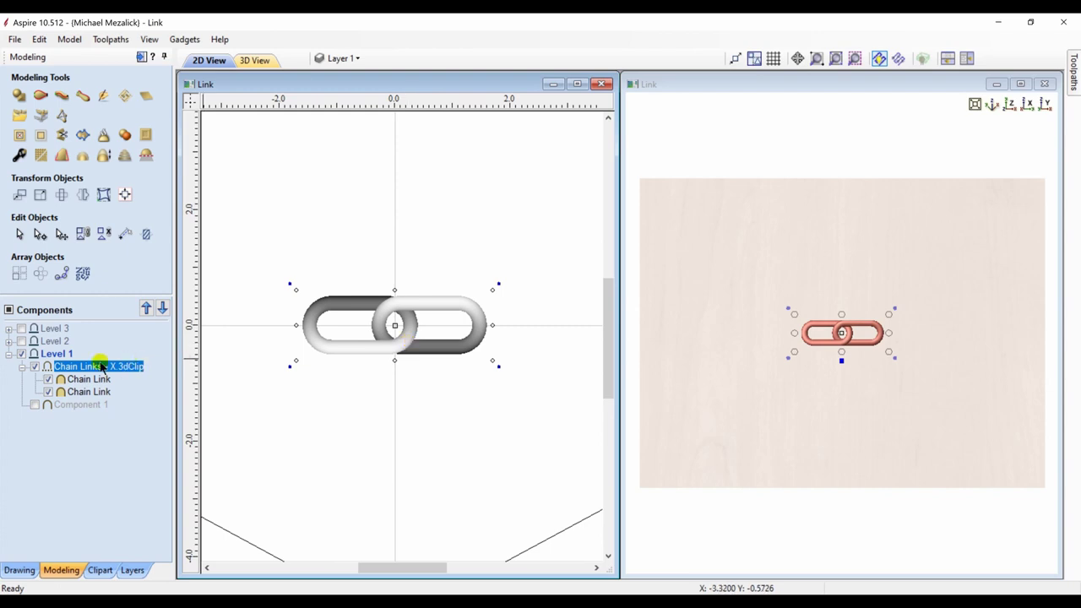
{"action": "left_click", "coordinate": [34, 368]}
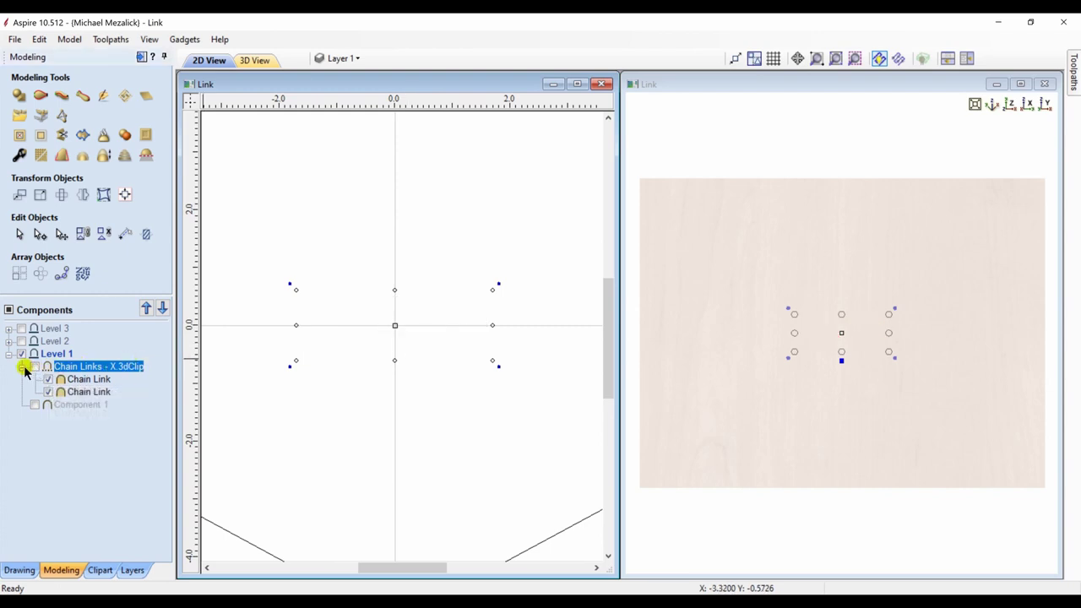
{"action": "left_click", "coordinate": [22, 367]}
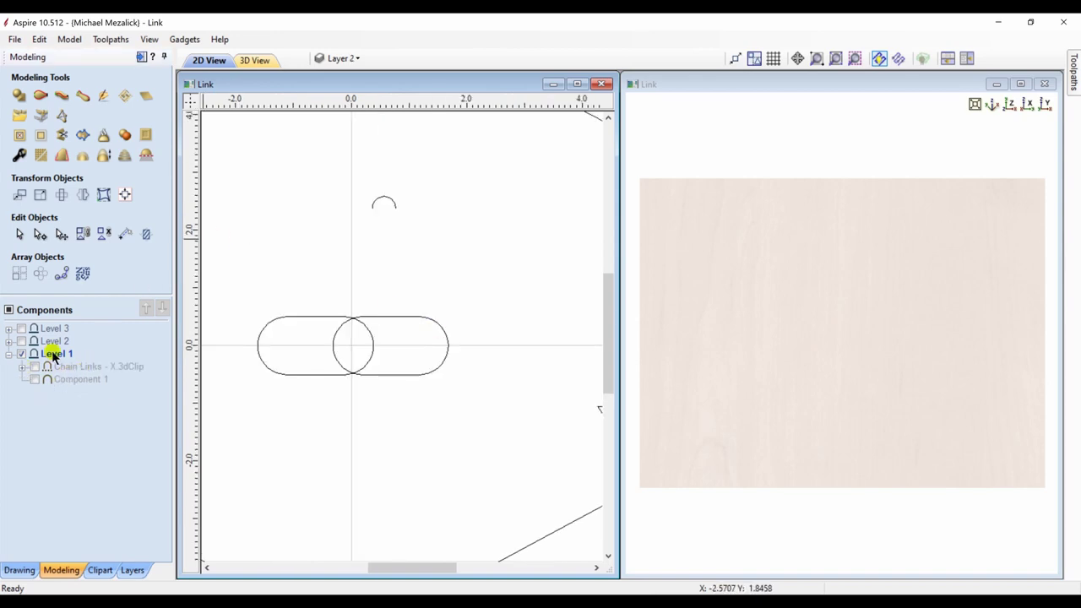
- Sweep the small arc along both oval rails with Merge to create woven links as Component 4
{"action": "left_click", "coordinate": [61, 97]}
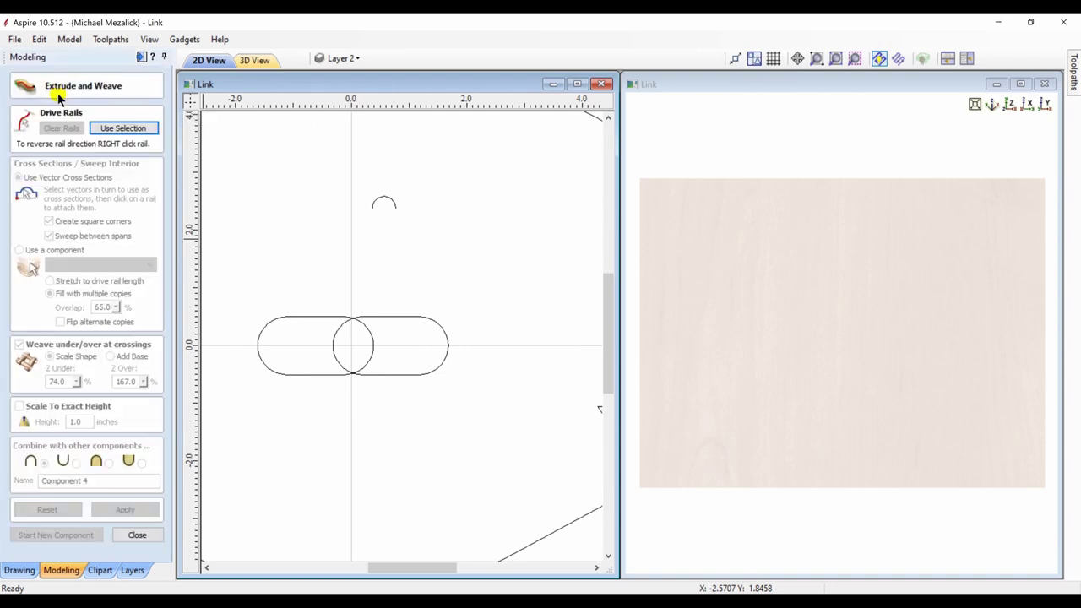
{"action": "left_click", "coordinate": [321, 337]}
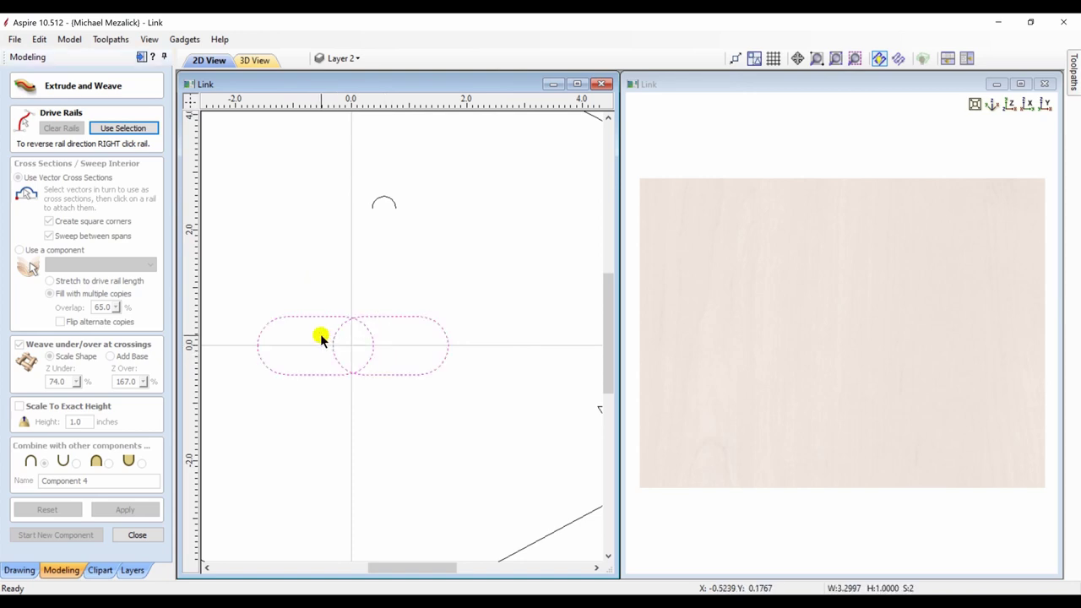
{"action": "left_click", "coordinate": [136, 131]}
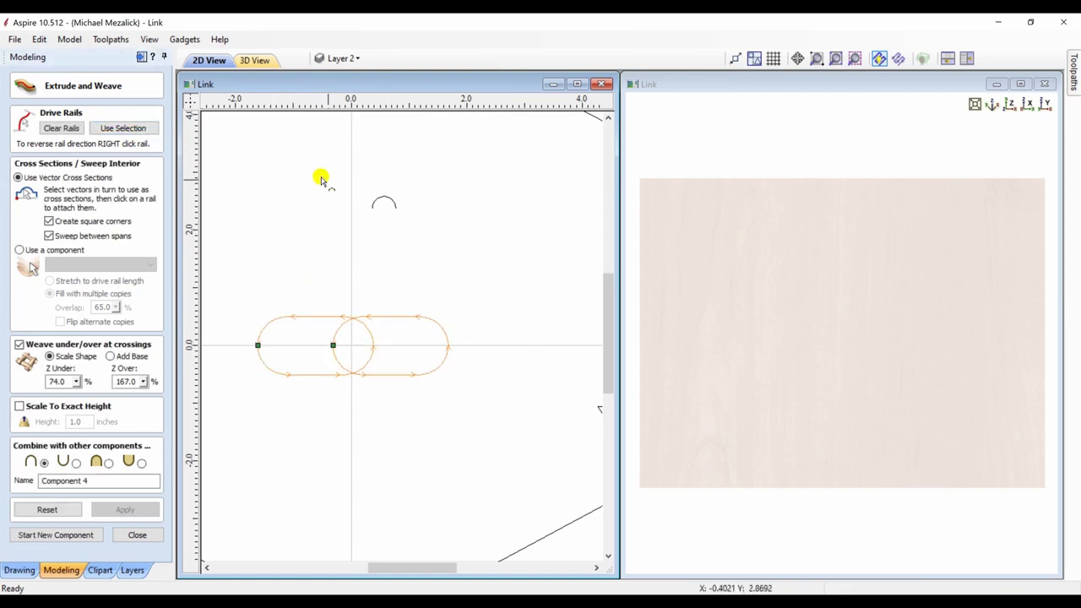
{"action": "left_click", "coordinate": [377, 206]}
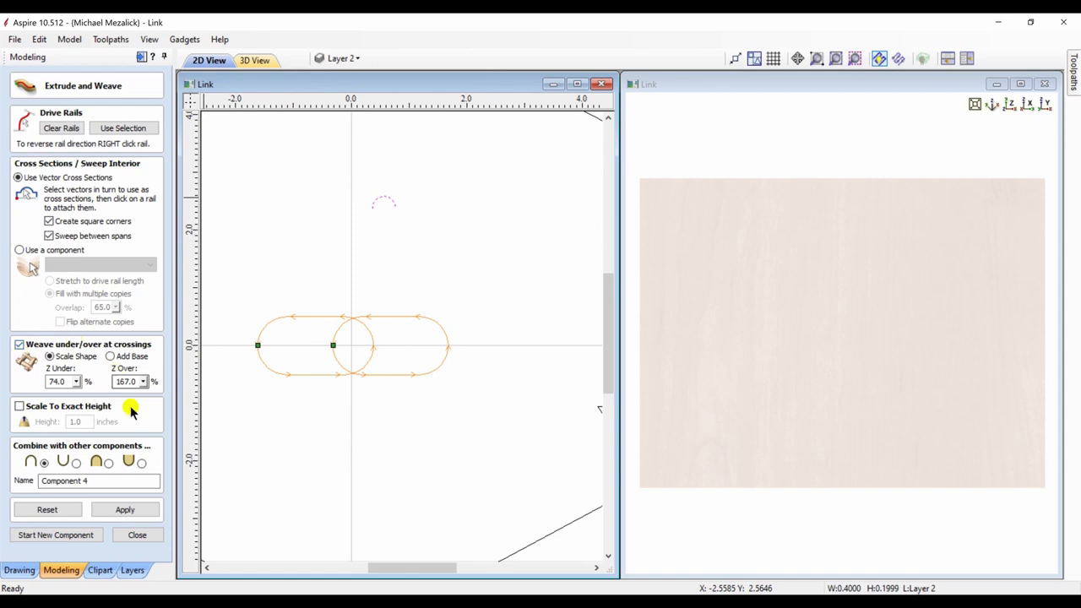
{"action": "left_click", "coordinate": [108, 462]}
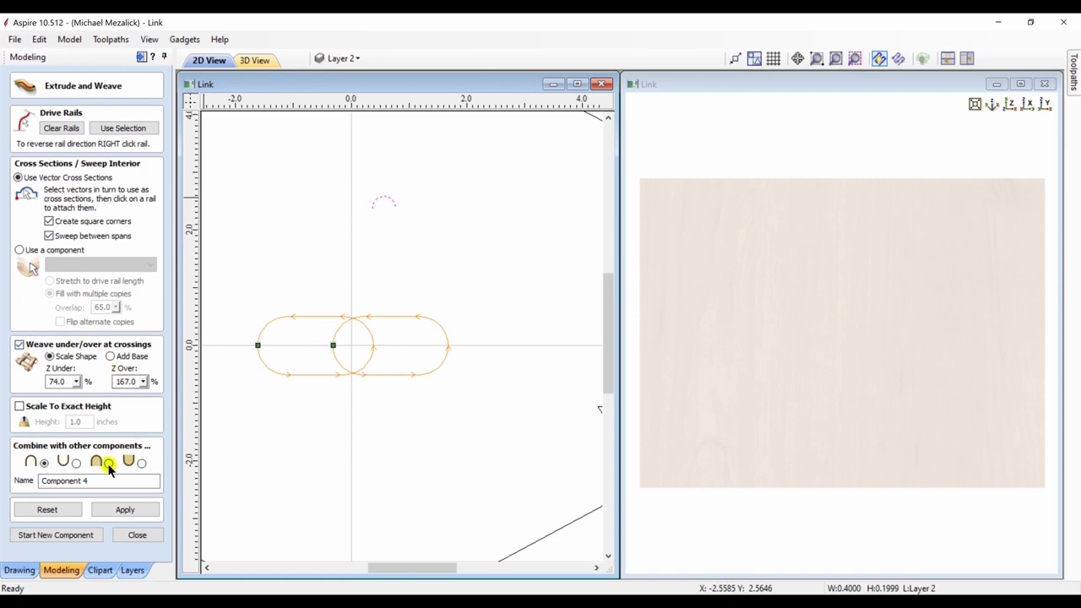
{"action": "left_click", "coordinate": [120, 511]}
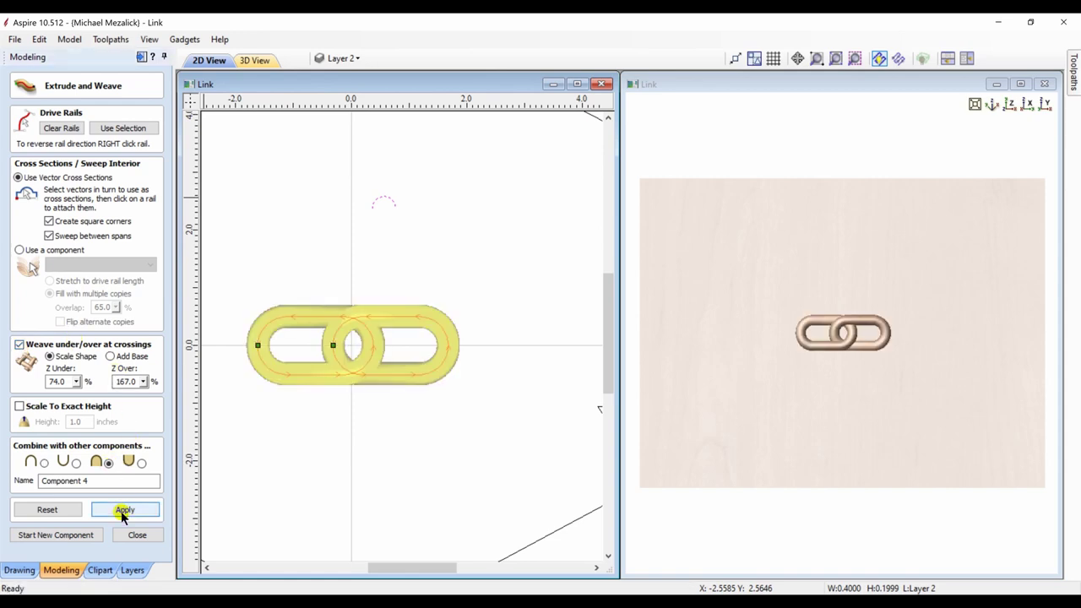
{"action": "left_click", "coordinate": [898, 411]}
{"action": "scroll", "coordinate": [905, 379], "scroll_direction": "up", "scroll_amount": 3}
{"action": "scroll", "coordinate": [918, 355], "scroll_direction": "up", "scroll_amount": 1}
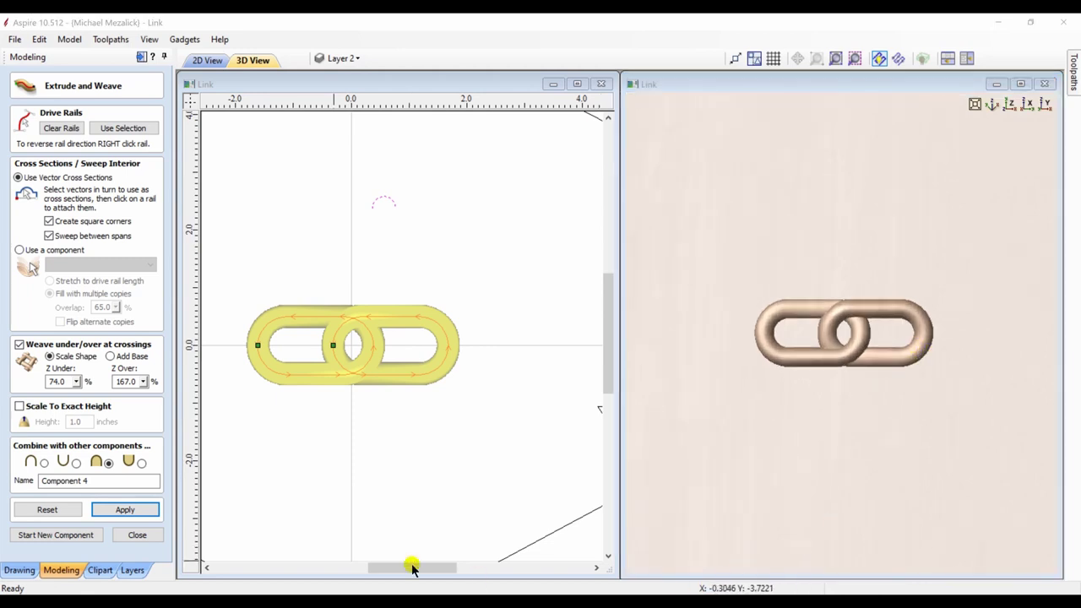
{"action": "left_click", "coordinate": [140, 535]}
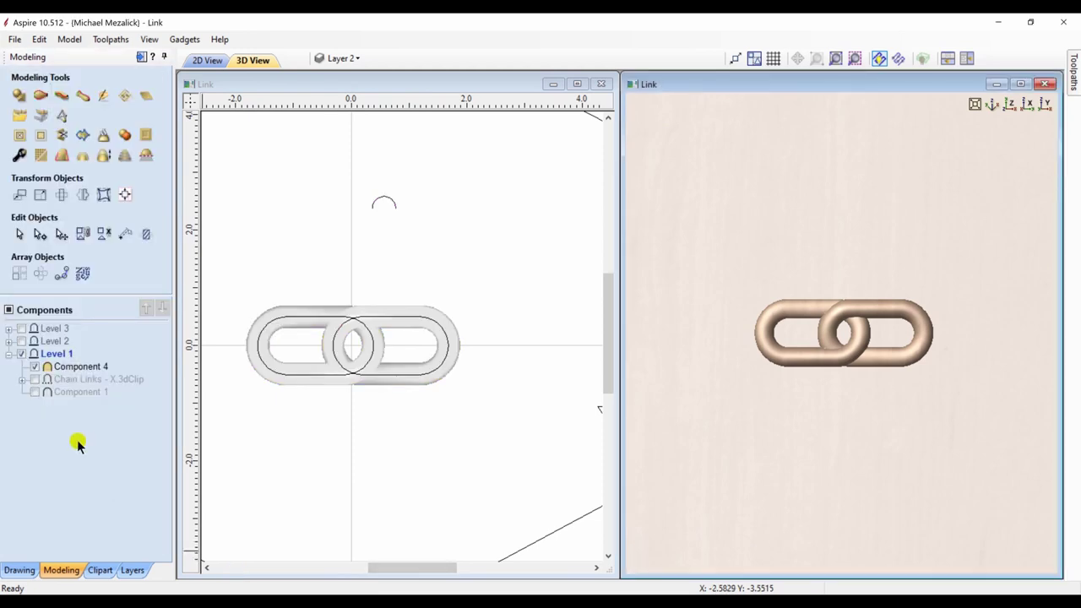
- Hide Component 4 and reselect the two oval outlines
{"action": "left_click", "coordinate": [35, 368]}
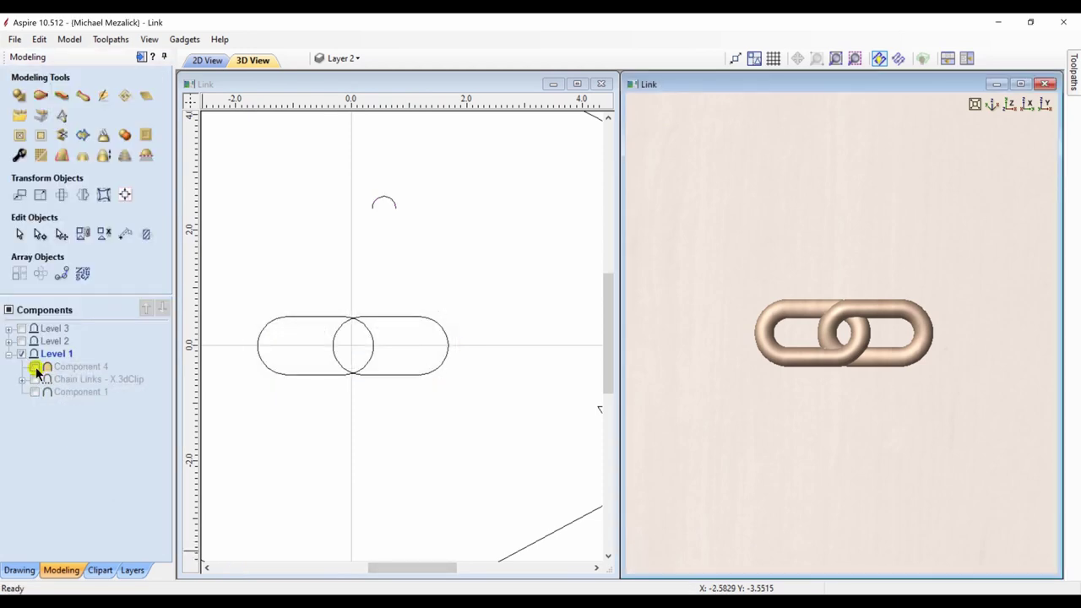
{"action": "left_click", "coordinate": [414, 457]}
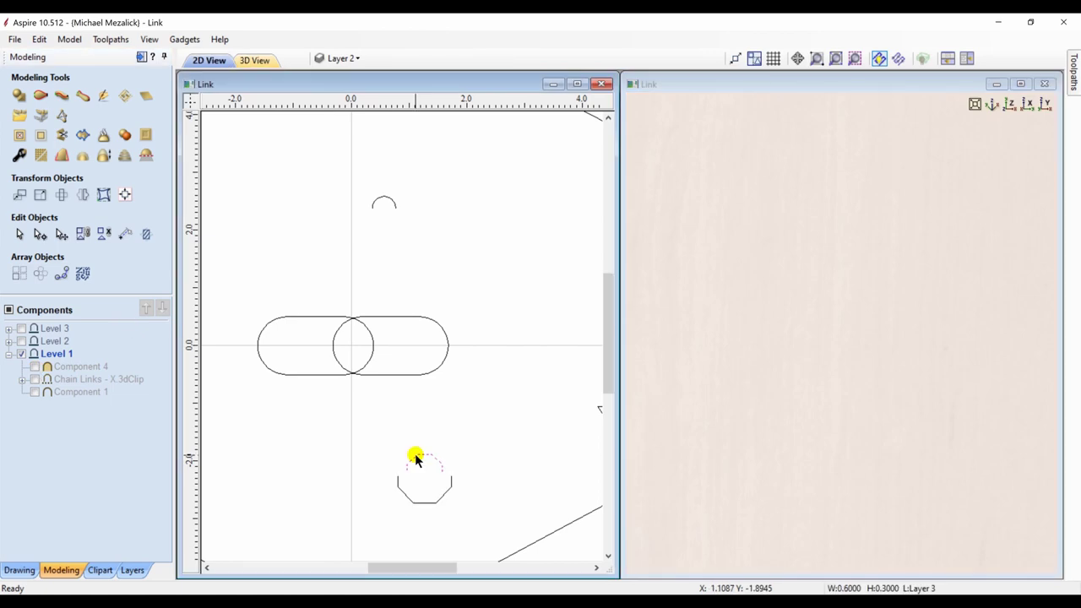
{"action": "left_click", "coordinate": [395, 431]}
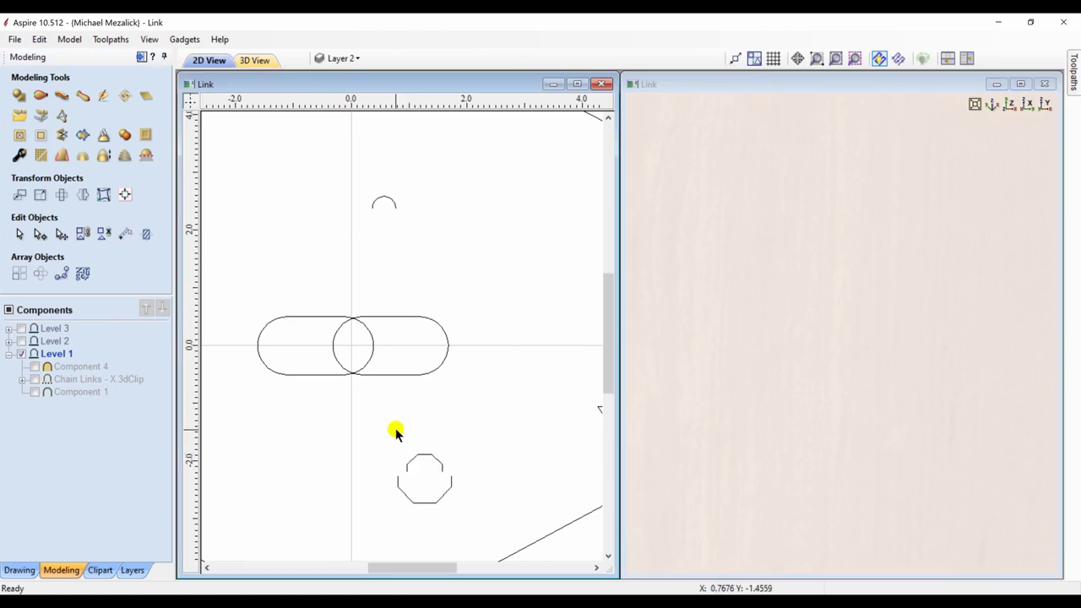
{"action": "left_click", "coordinate": [329, 349]}
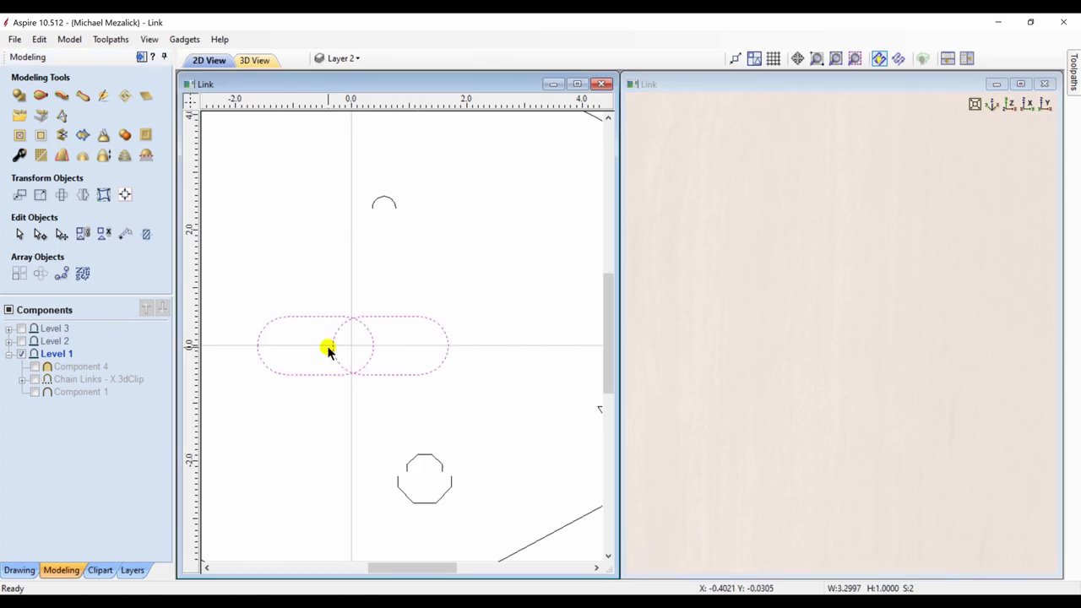
- Sweep the octagon arc profile along the two ovals to create Component 5
{"action": "left_click", "coordinate": [61, 97]}
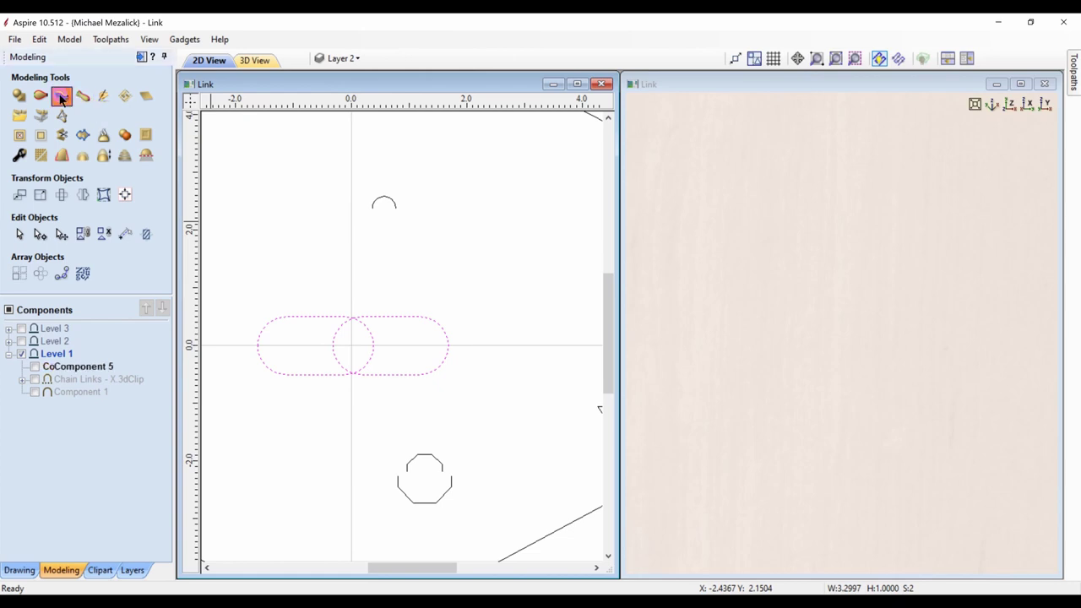
{"action": "left_click", "coordinate": [109, 127]}
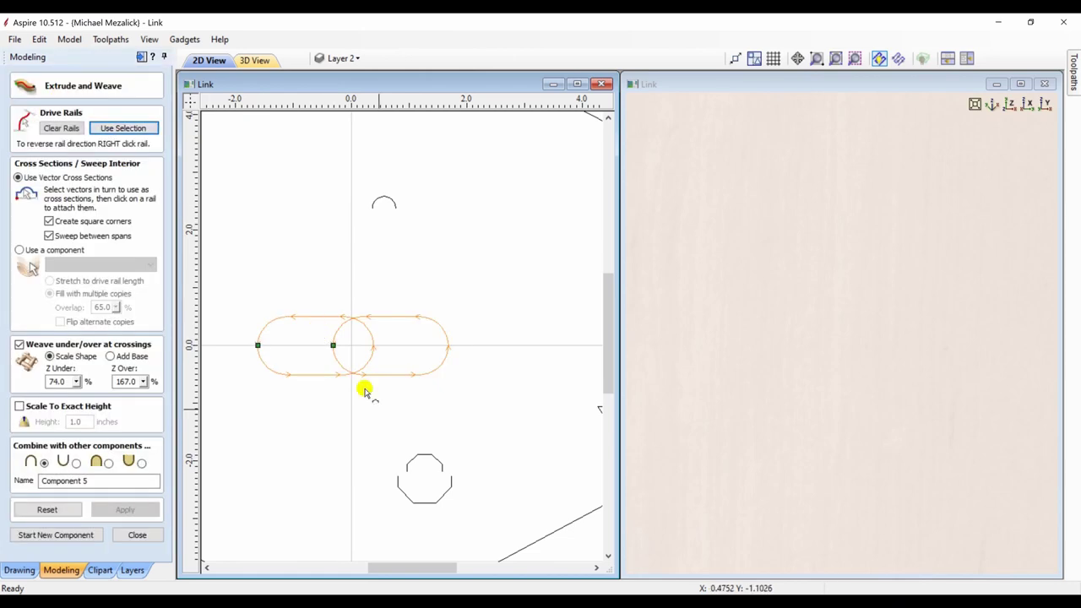
{"action": "left_click", "coordinate": [416, 460]}
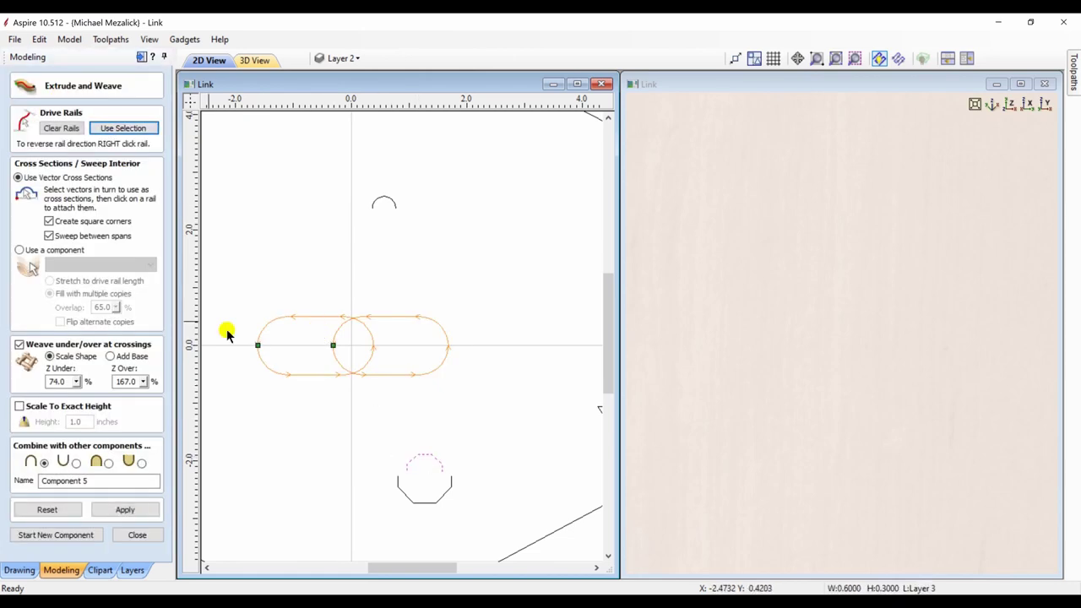
{"action": "left_click", "coordinate": [114, 503]}
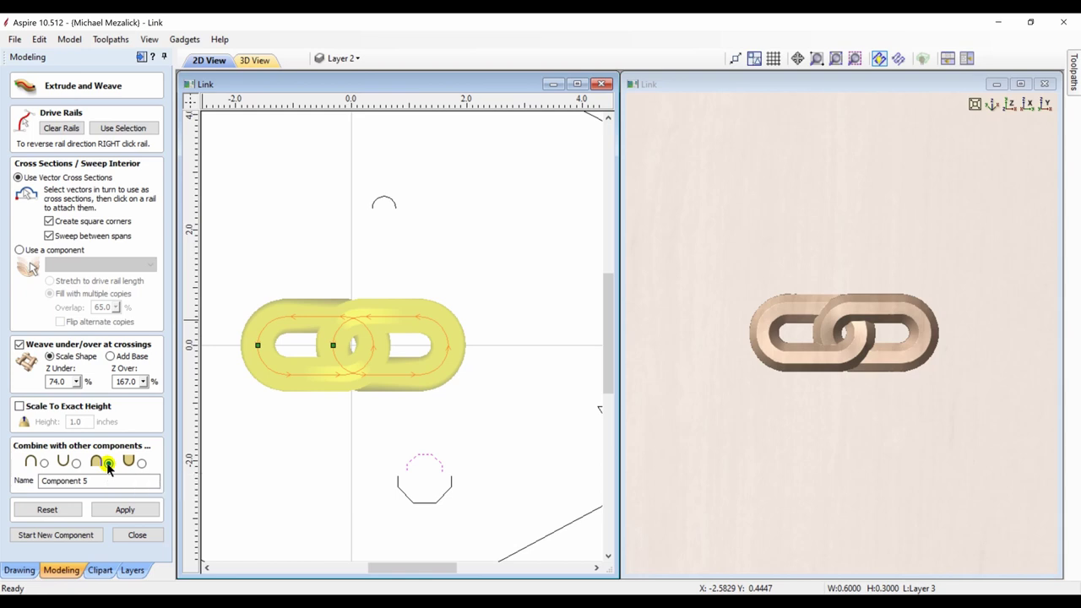
{"action": "left_click", "coordinate": [130, 537]}
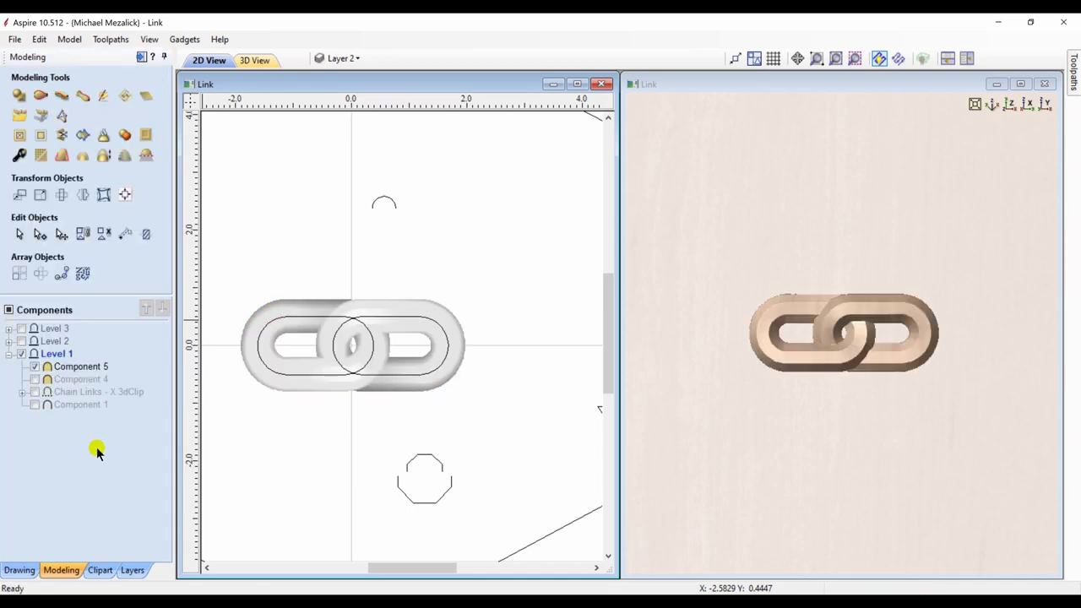
- Show Level 2's Component 2, view from top, zoom to the whole job and select the link
{"action": "left_click", "coordinate": [21, 341]}
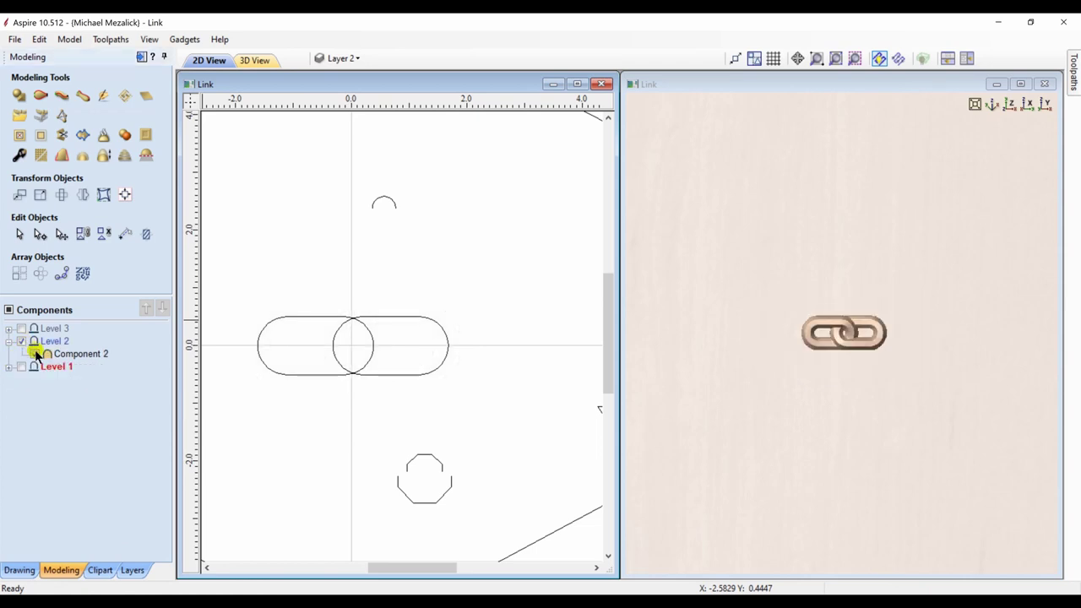
{"action": "left_click", "coordinate": [35, 354]}
{"action": "left_click", "coordinate": [46, 342]}
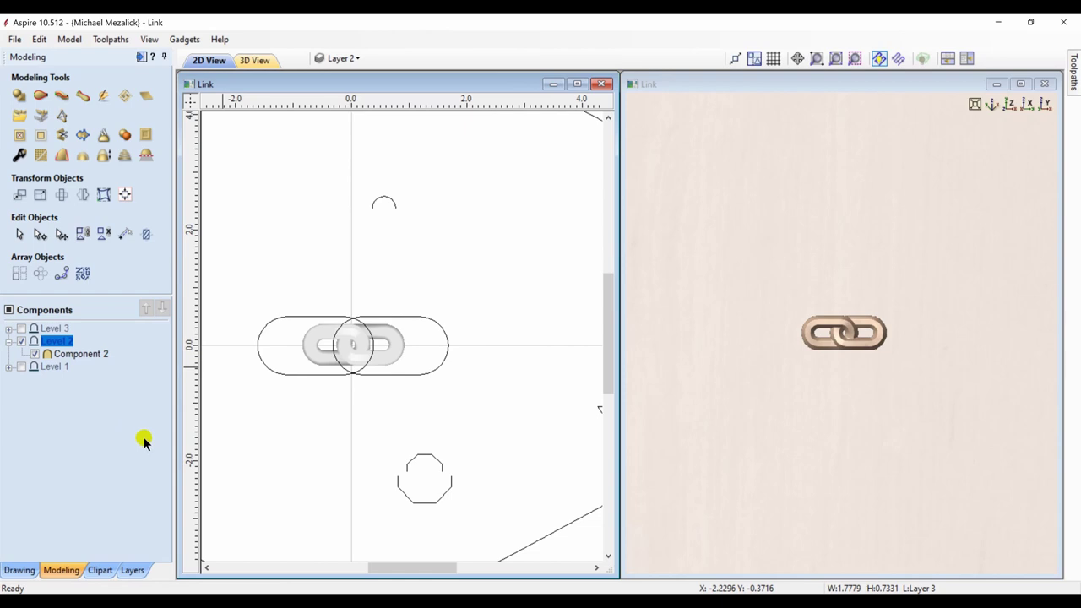
{"action": "left_click", "coordinate": [795, 369]}
{"action": "scroll", "coordinate": [802, 337], "scroll_direction": "up", "scroll_amount": 6}
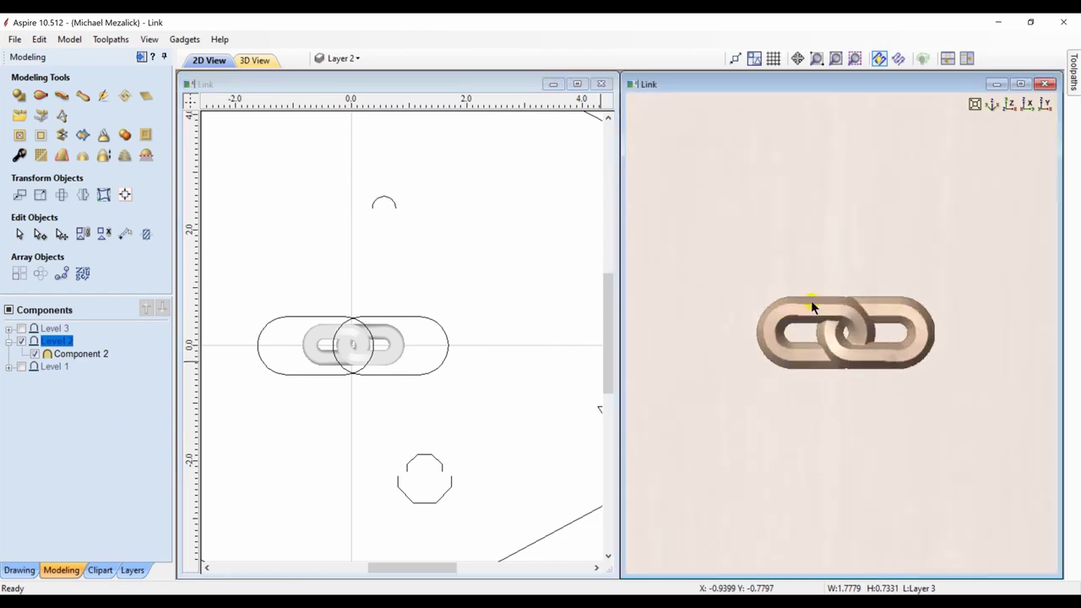
{"action": "scroll", "coordinate": [815, 287], "scroll_direction": "down", "scroll_amount": 3}
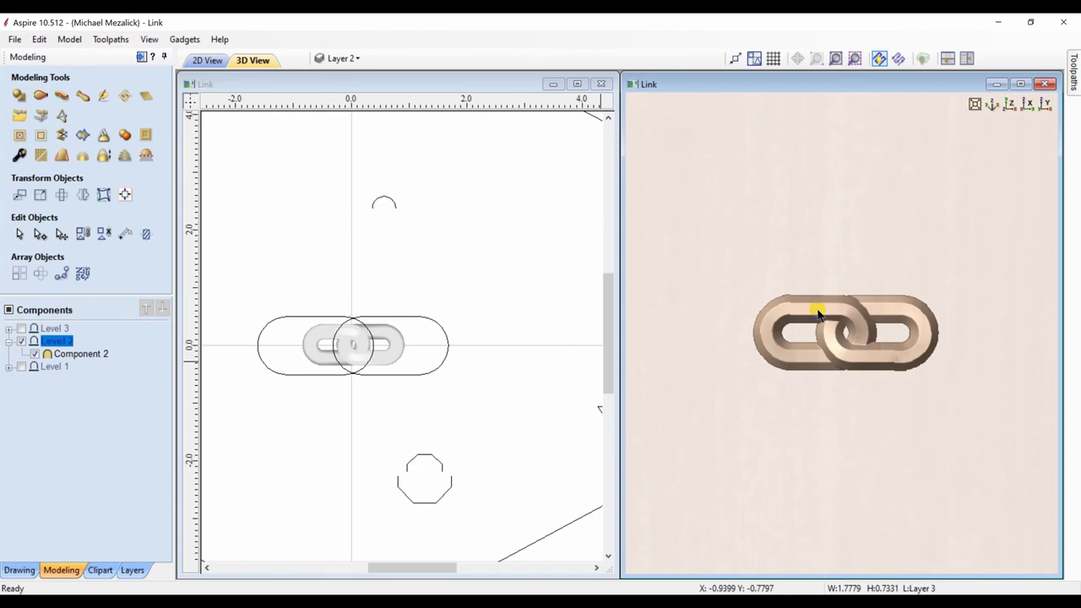
{"action": "left_click", "coordinate": [1013, 105]}
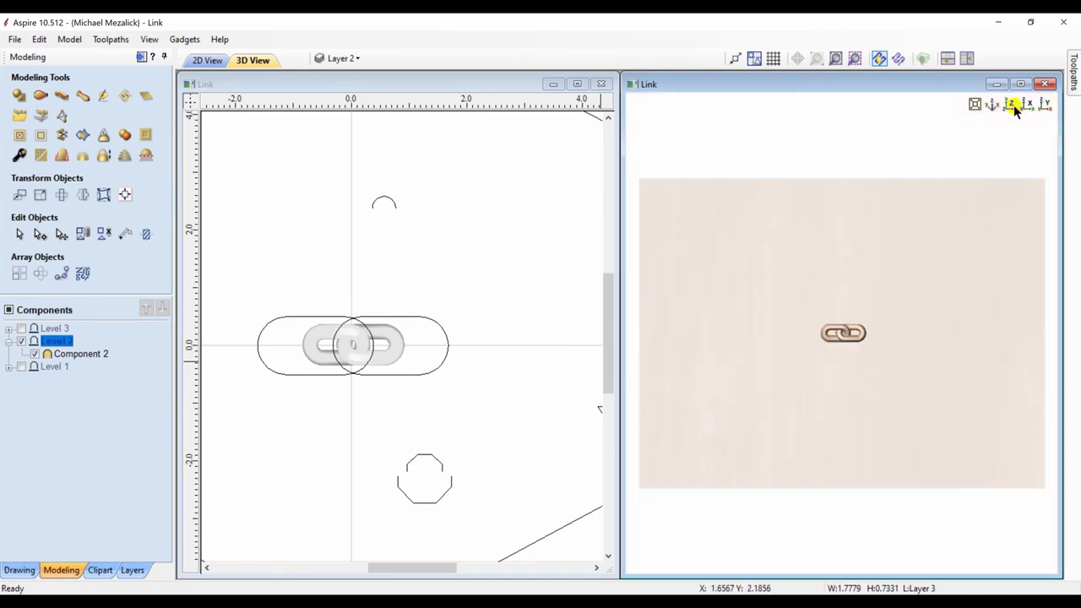
{"action": "left_click", "coordinate": [518, 274]}
{"action": "left_click", "coordinate": [834, 58]}
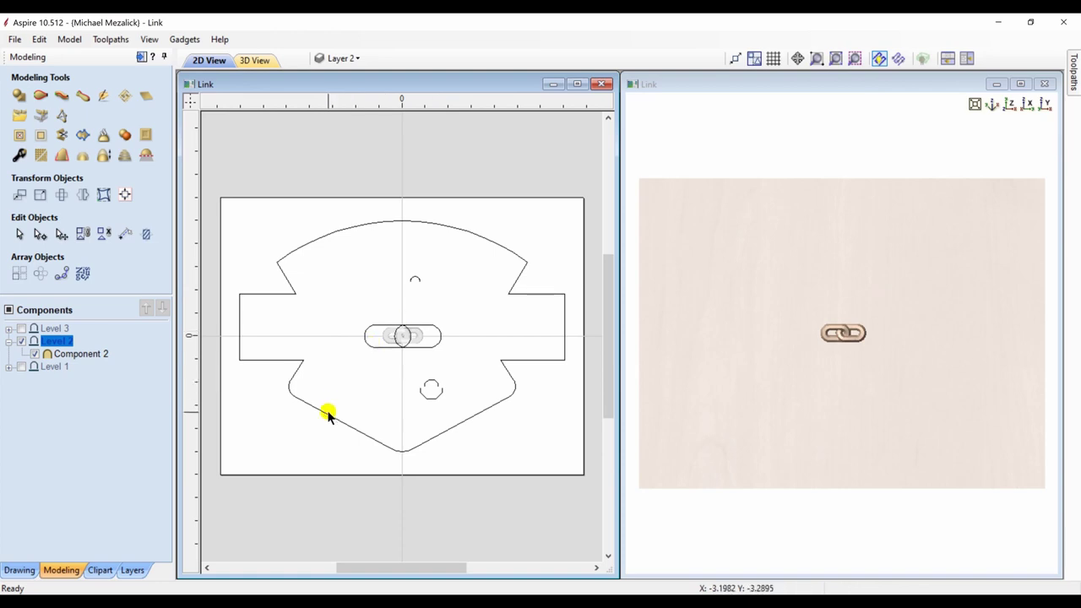
{"action": "left_click", "coordinate": [389, 335]}
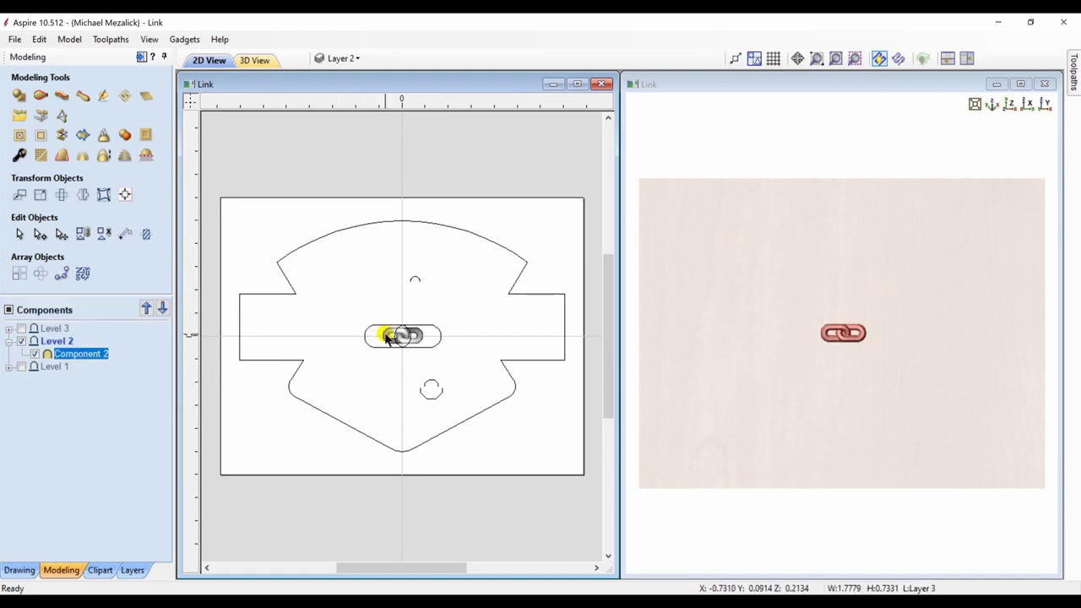
- Copy the chain link all along the badge outline, then hide Level 2
{"action": "left_click", "coordinate": [319, 411], "text": "shift"}
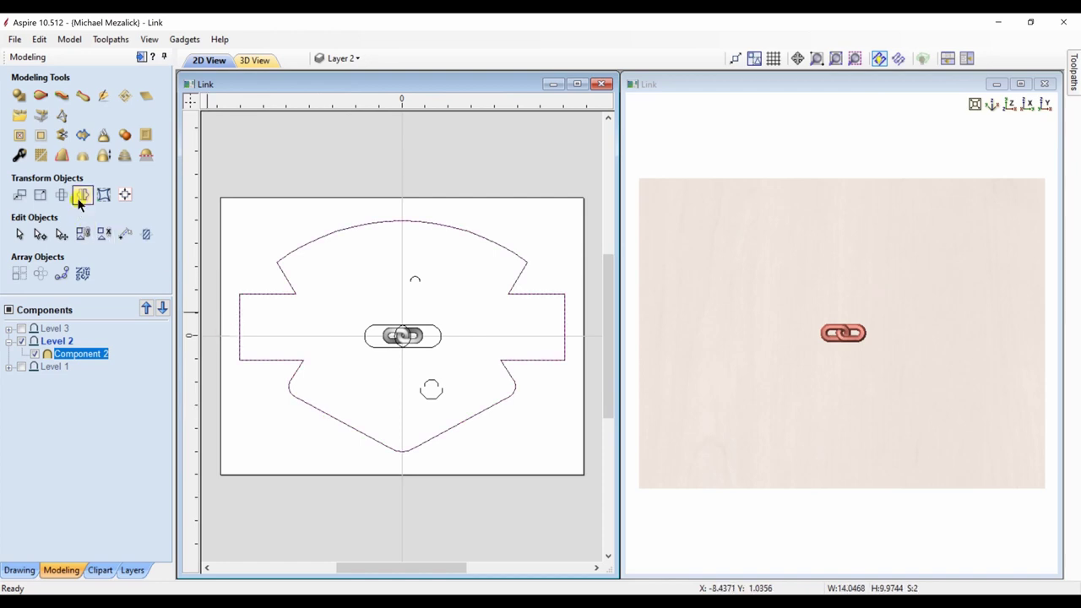
{"action": "left_click", "coordinate": [62, 274]}
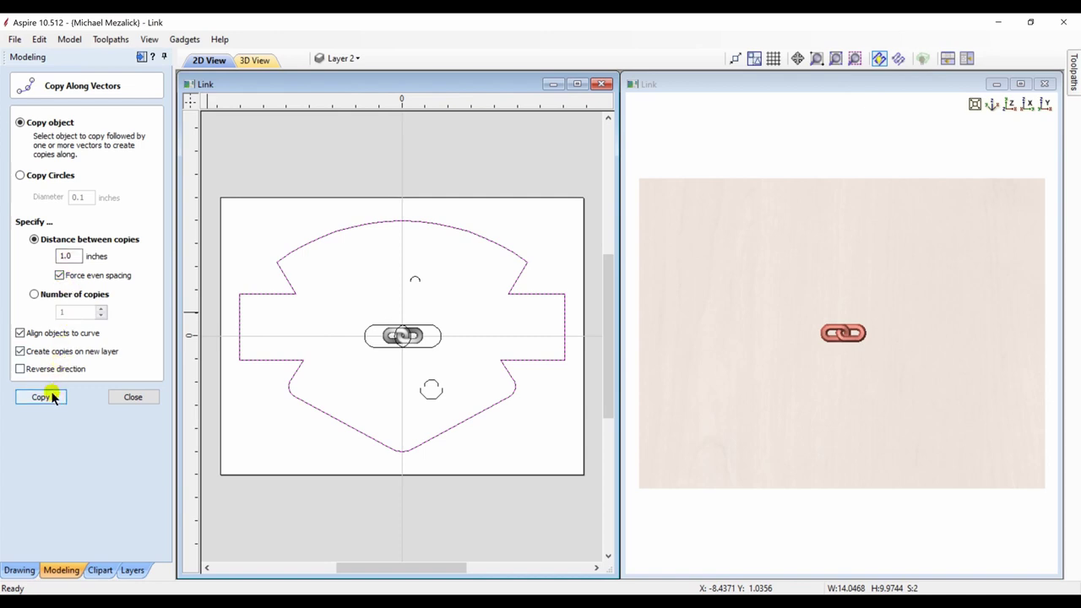
{"action": "left_click", "coordinate": [42, 397]}
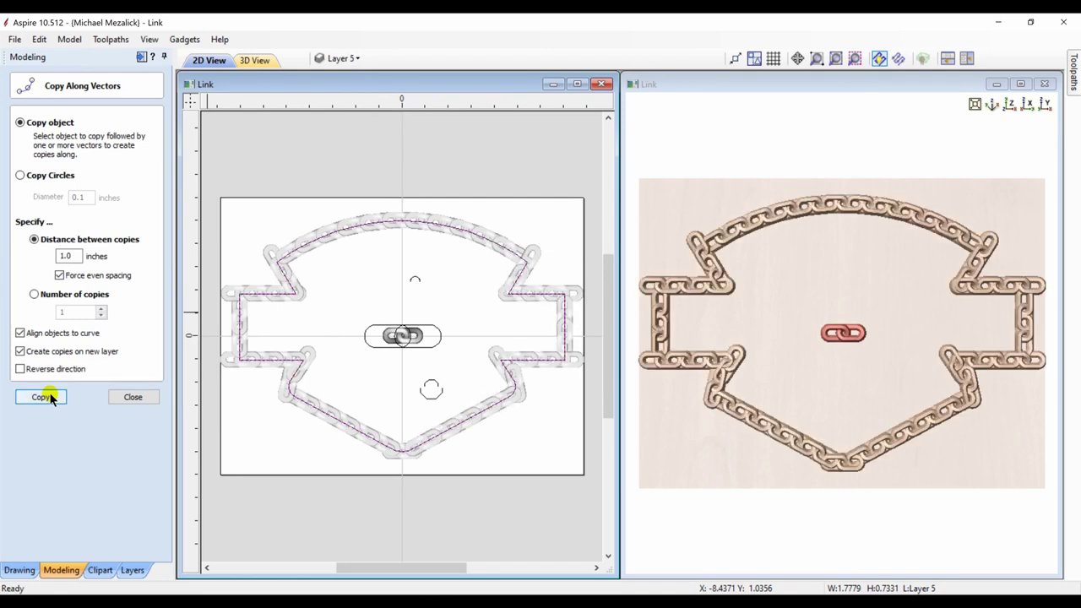
{"action": "left_click", "coordinate": [1020, 84]}
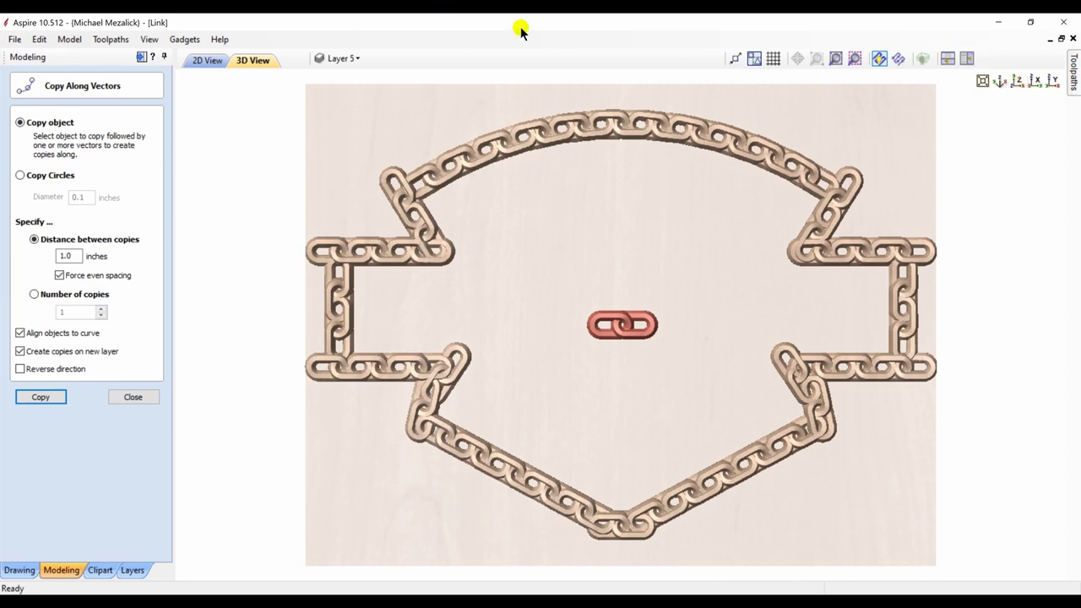
{"action": "key", "text": "F4"}
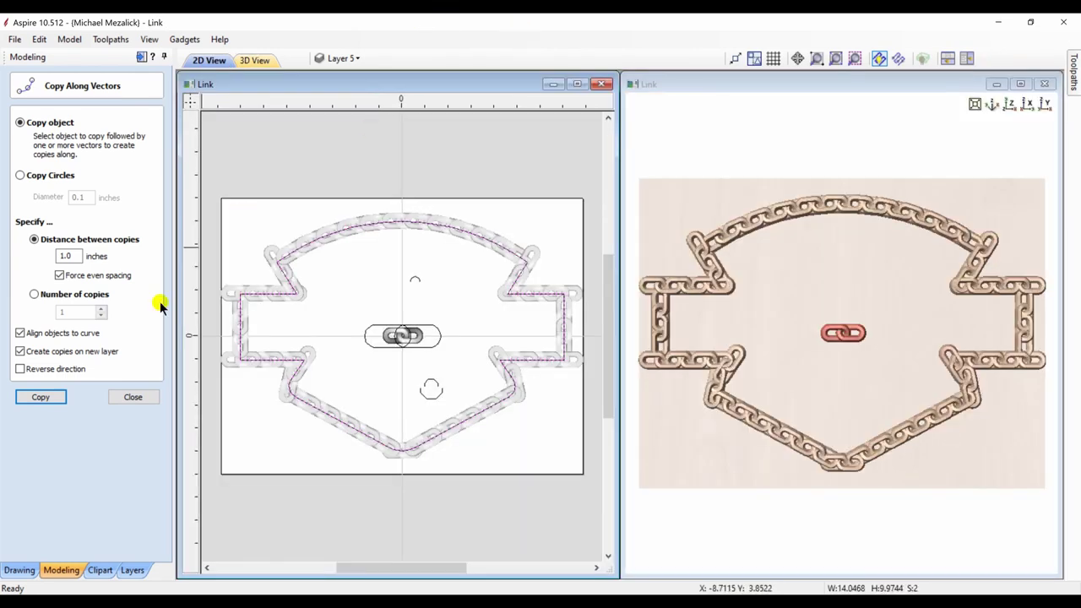
{"action": "left_click", "coordinate": [132, 397]}
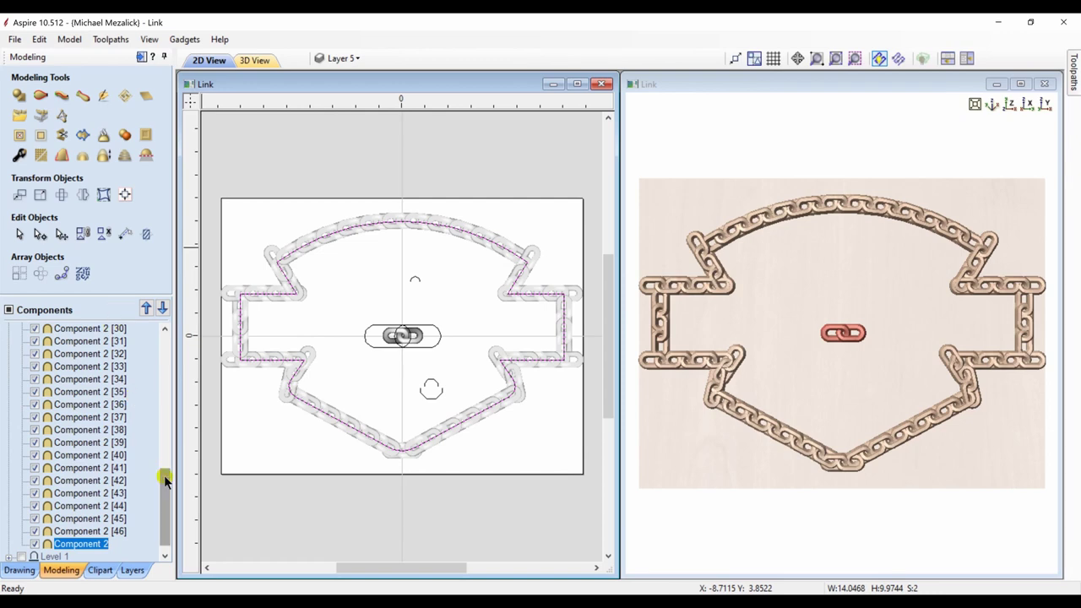
{"action": "left_click_drag", "start_coordinate": [165, 475], "coordinate": [165, 333]}
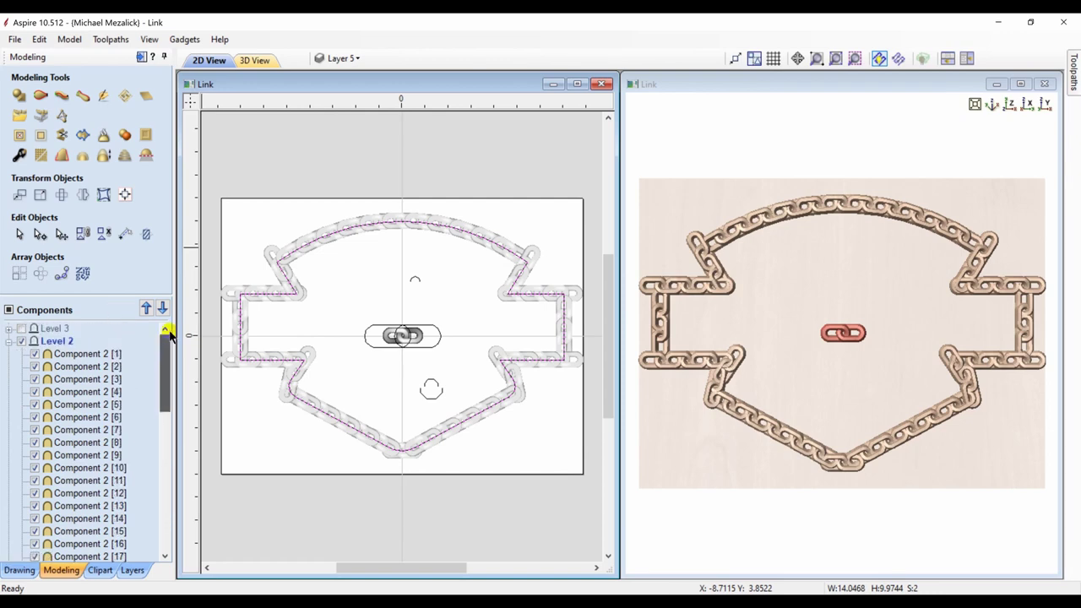
{"action": "left_click", "coordinate": [21, 341]}
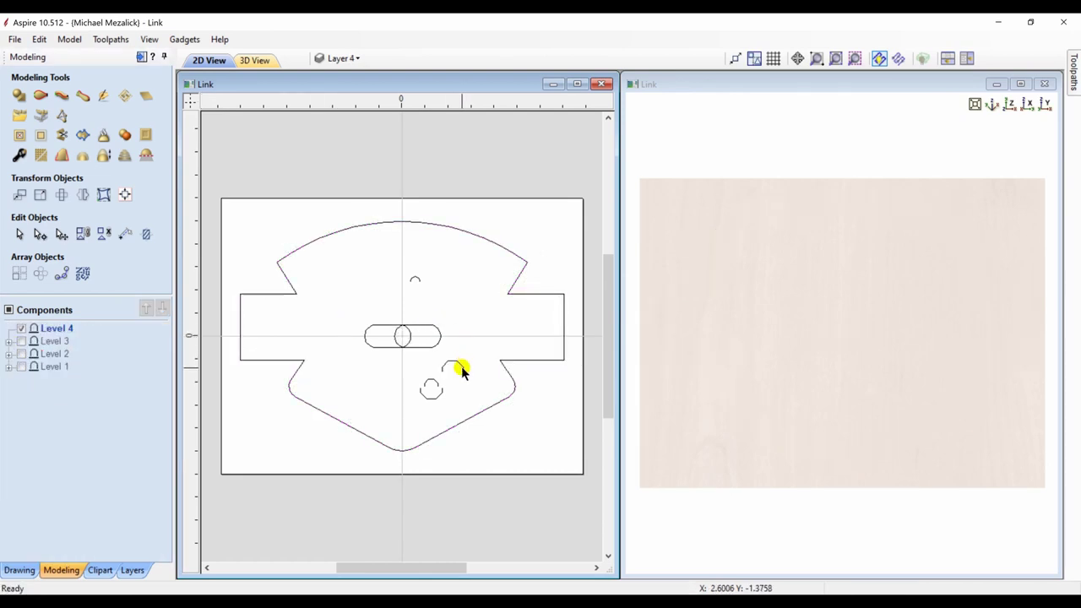
- Sweep the small arc along the slot with Merge to make Component 6, then hide it
{"action": "left_click_drag", "start_coordinate": [461, 369], "coordinate": [392, 341]}
{"action": "left_click", "coordinate": [393, 339]}
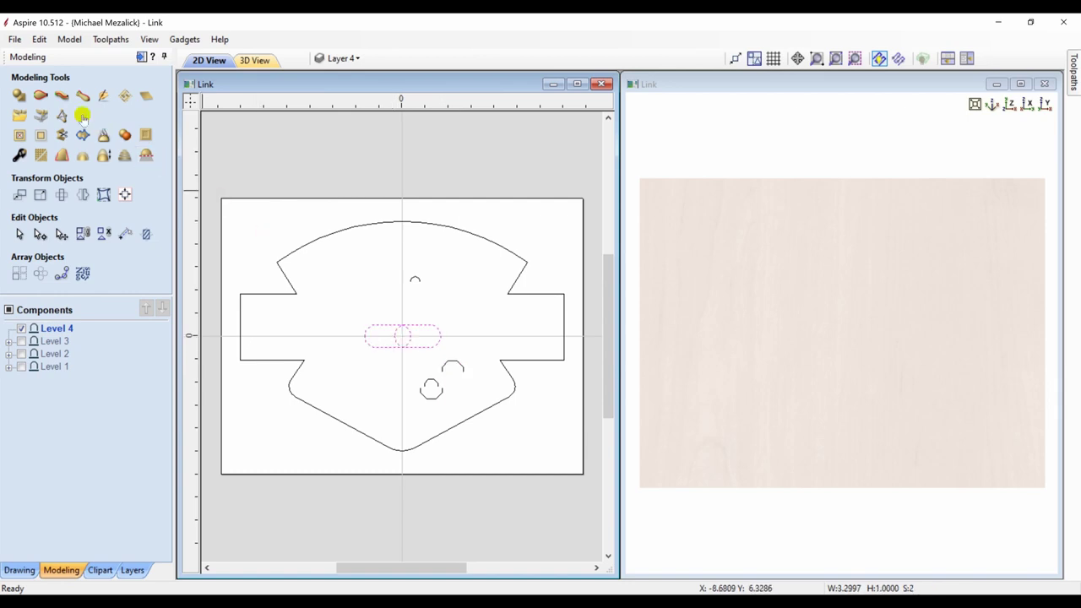
{"action": "left_click", "coordinate": [62, 96]}
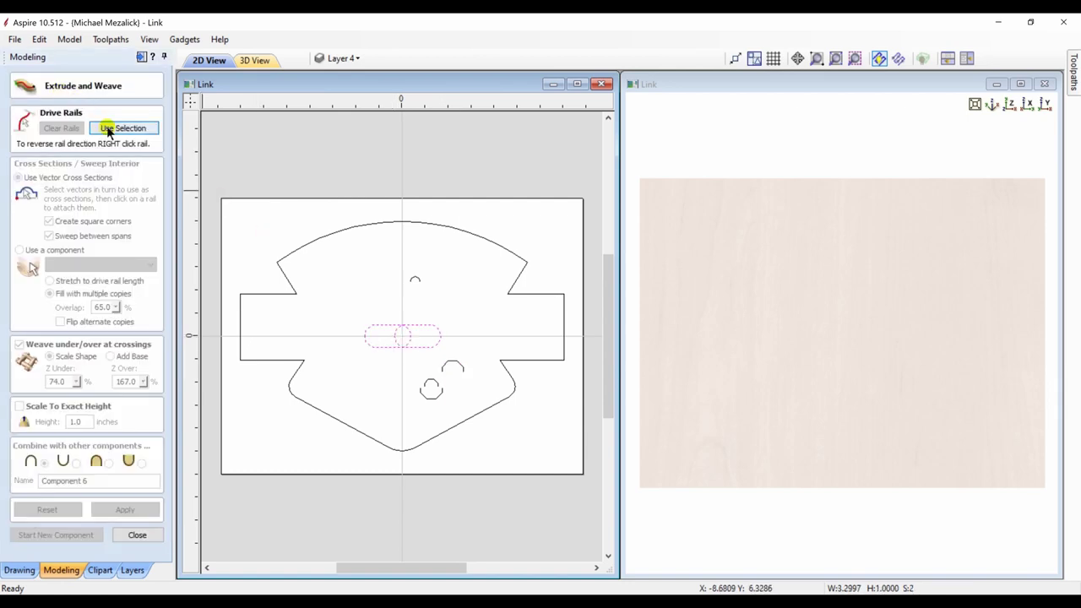
{"action": "left_click", "coordinate": [110, 129]}
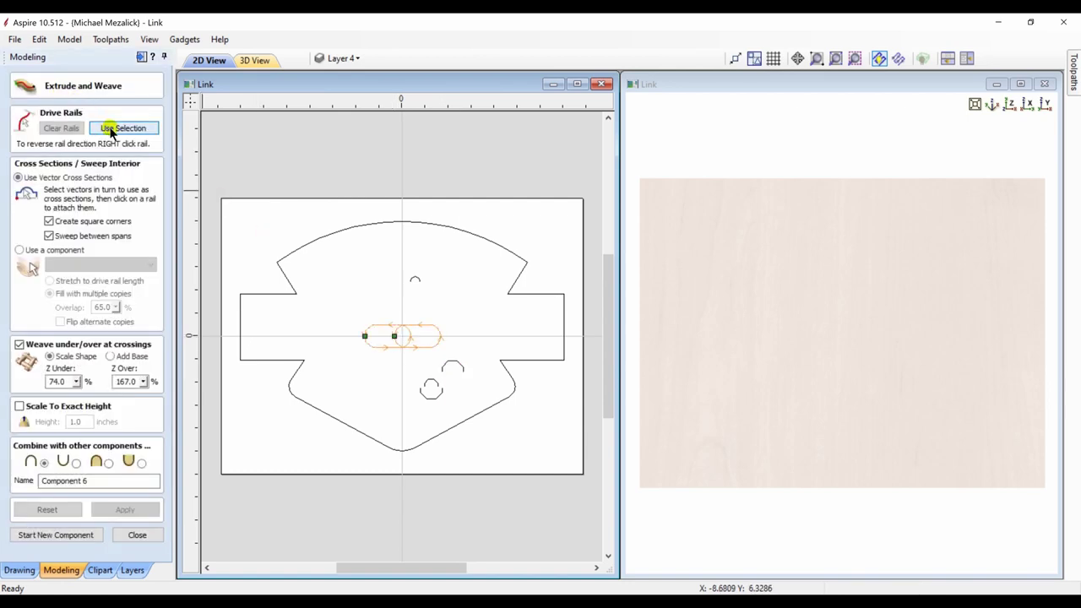
{"action": "left_click", "coordinate": [450, 365]}
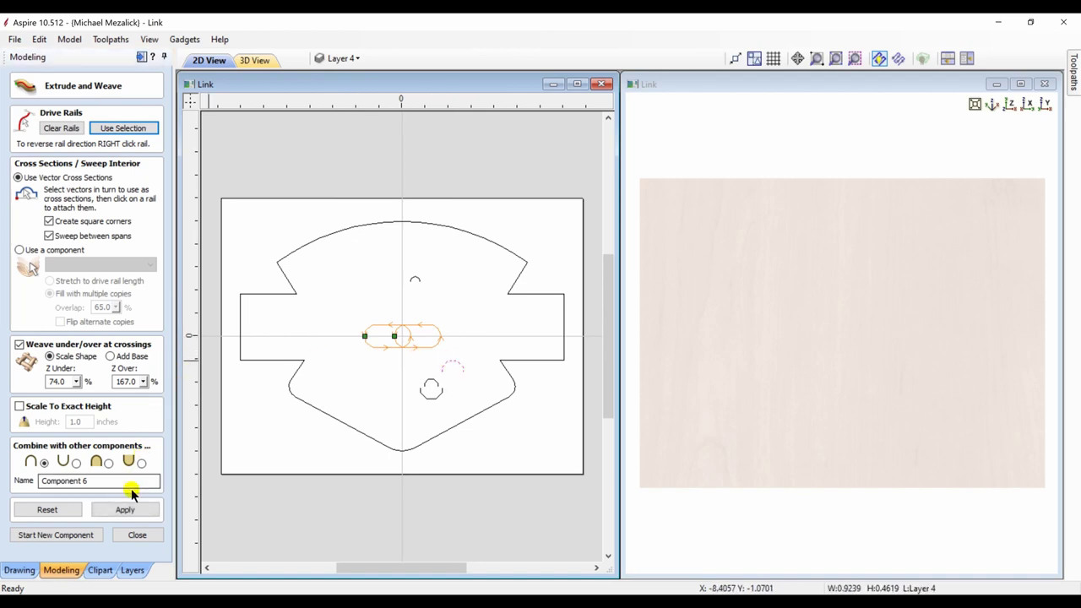
{"action": "left_click", "coordinate": [108, 464]}
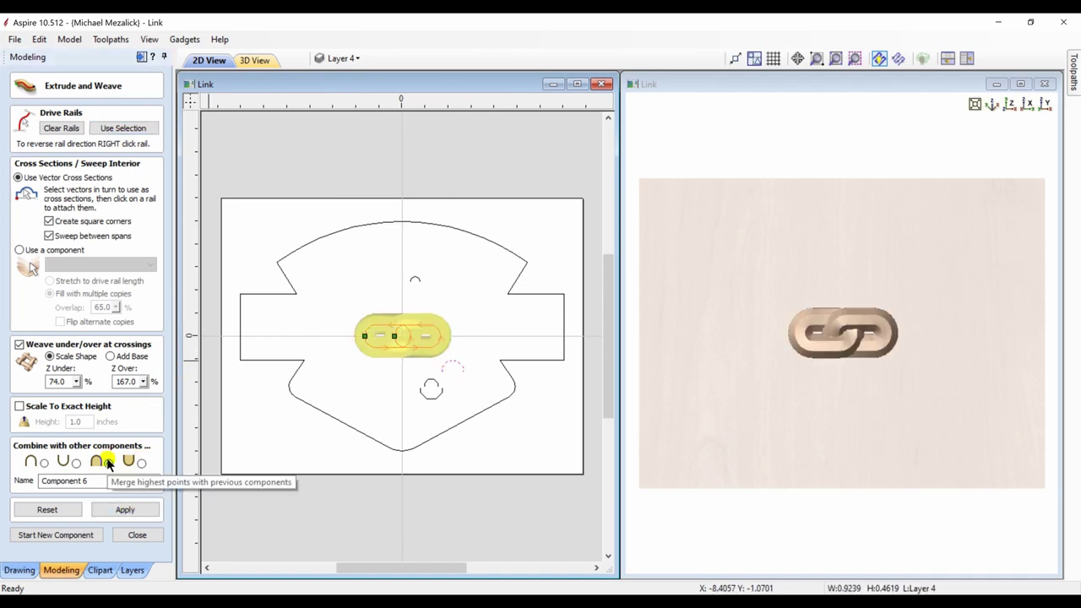
{"action": "left_click", "coordinate": [915, 412]}
{"action": "scroll", "coordinate": [917, 379], "scroll_direction": "up", "scroll_amount": 3}
{"action": "scroll", "coordinate": [923, 343], "scroll_direction": "up", "scroll_amount": 2}
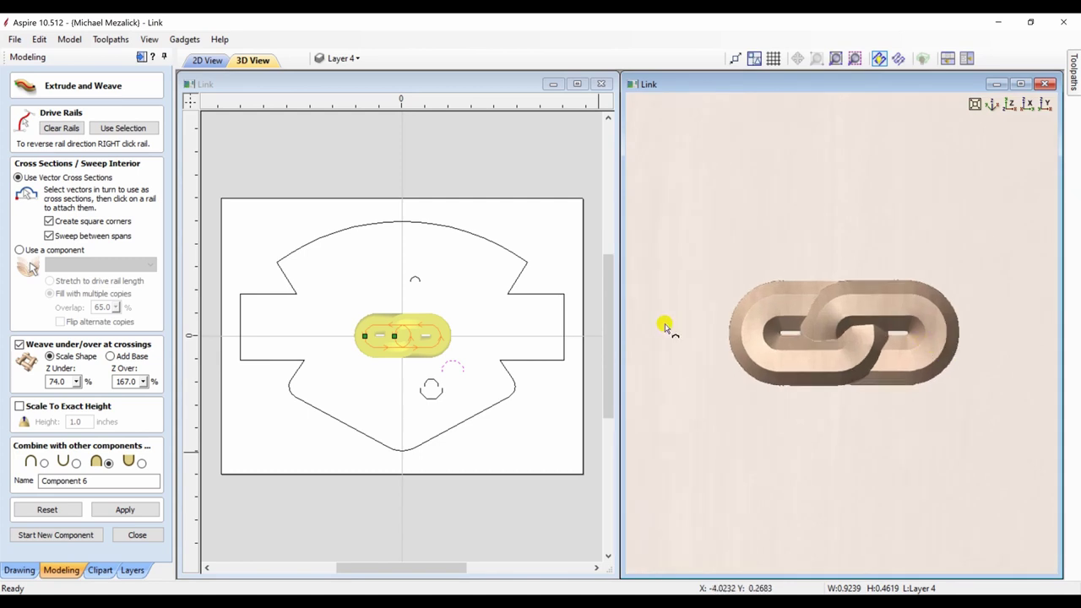
{"action": "left_click", "coordinate": [137, 534]}
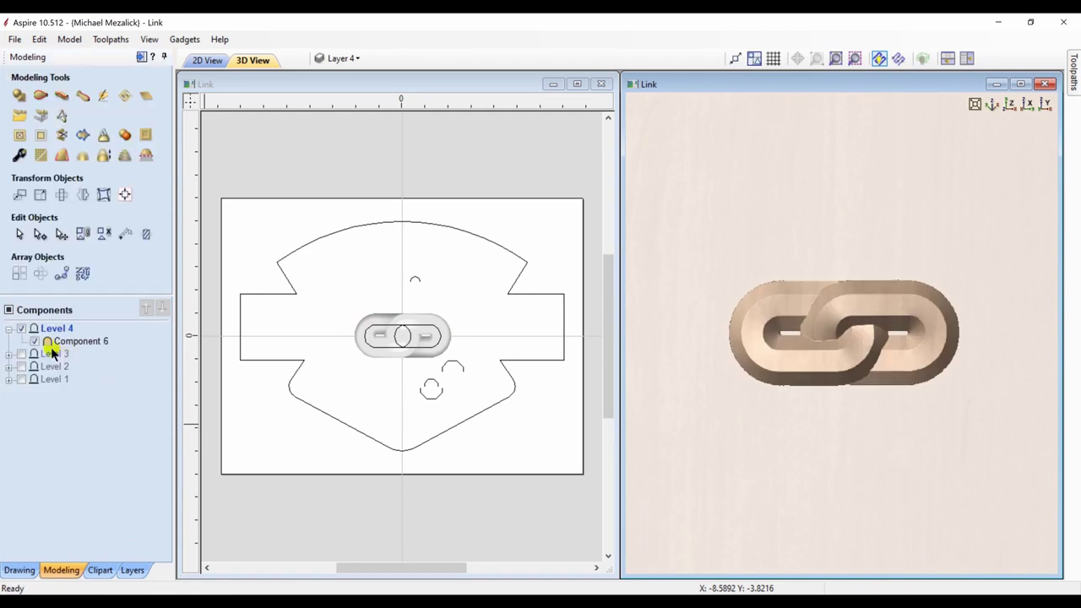
{"action": "left_click", "coordinate": [33, 341]}
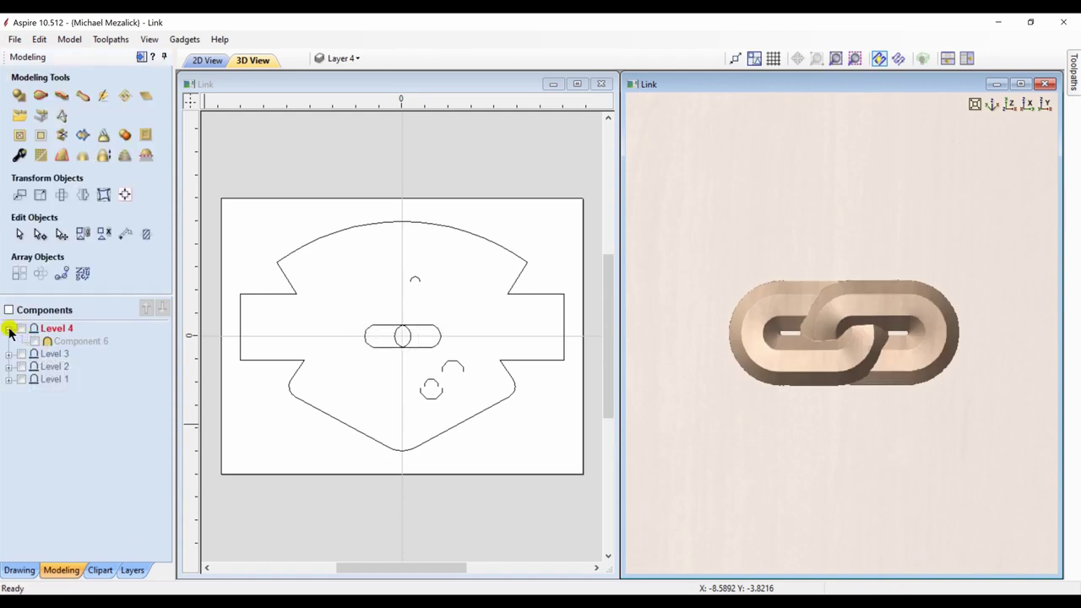
- Expand and show Level 3 with its red link Component 3
{"action": "left_click", "coordinate": [9, 328]}
{"action": "left_click", "coordinate": [8, 342]}
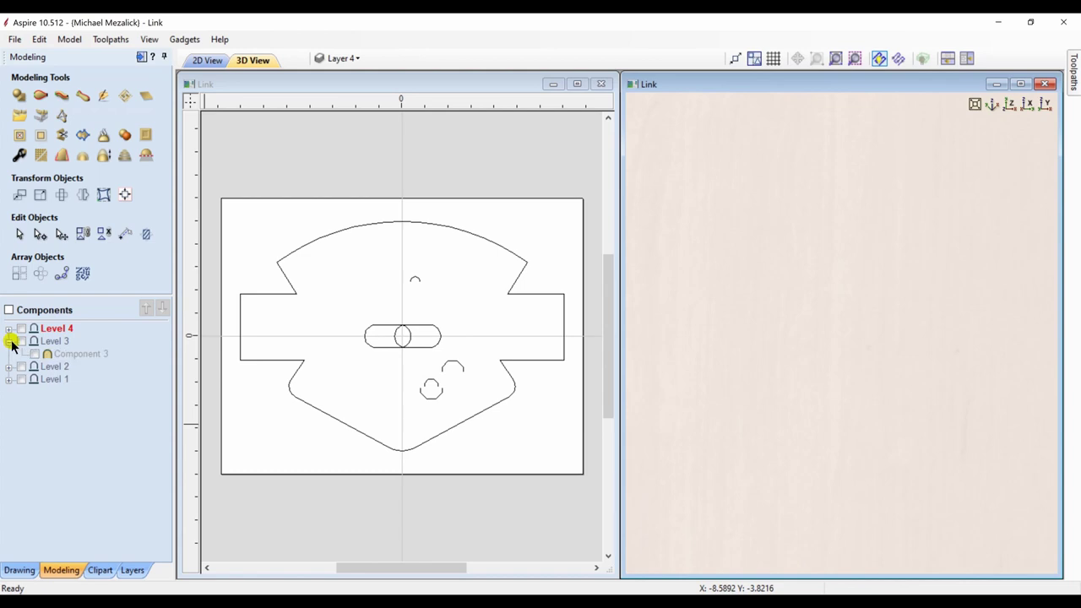
{"action": "left_click", "coordinate": [21, 341]}
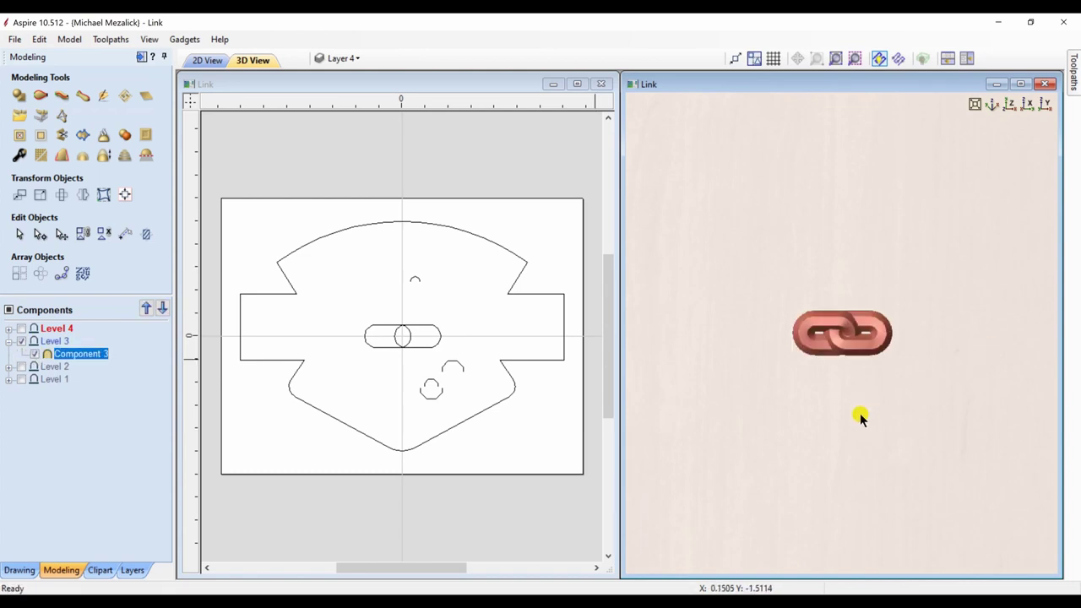
{"action": "left_click", "coordinate": [65, 355]}
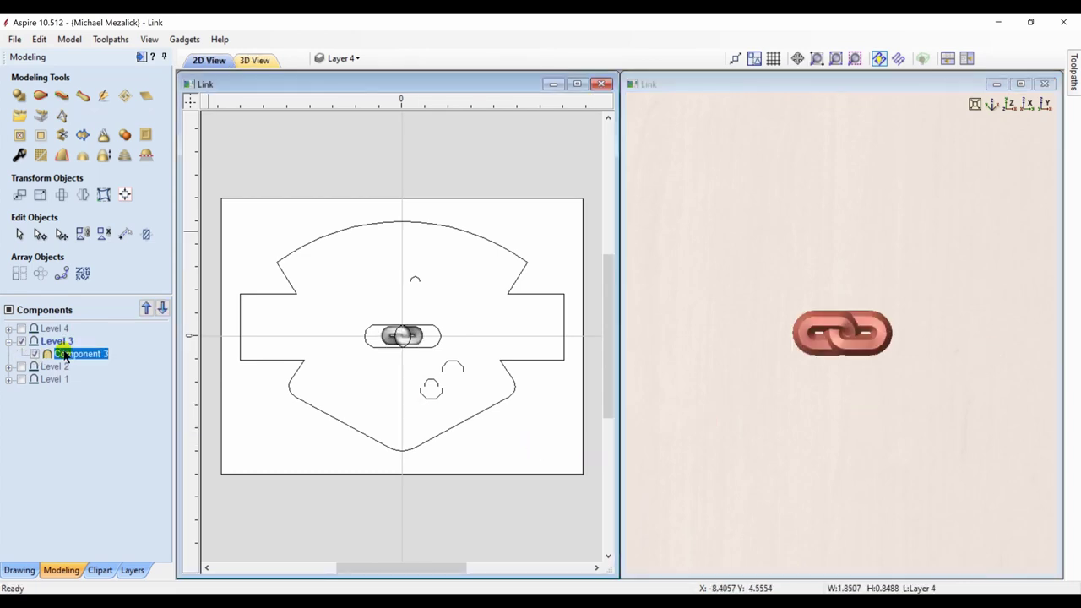
- Copy Component 3 along the badge outline and inspect the chain in an enlarged 3D view
{"action": "left_click", "coordinate": [301, 403]}
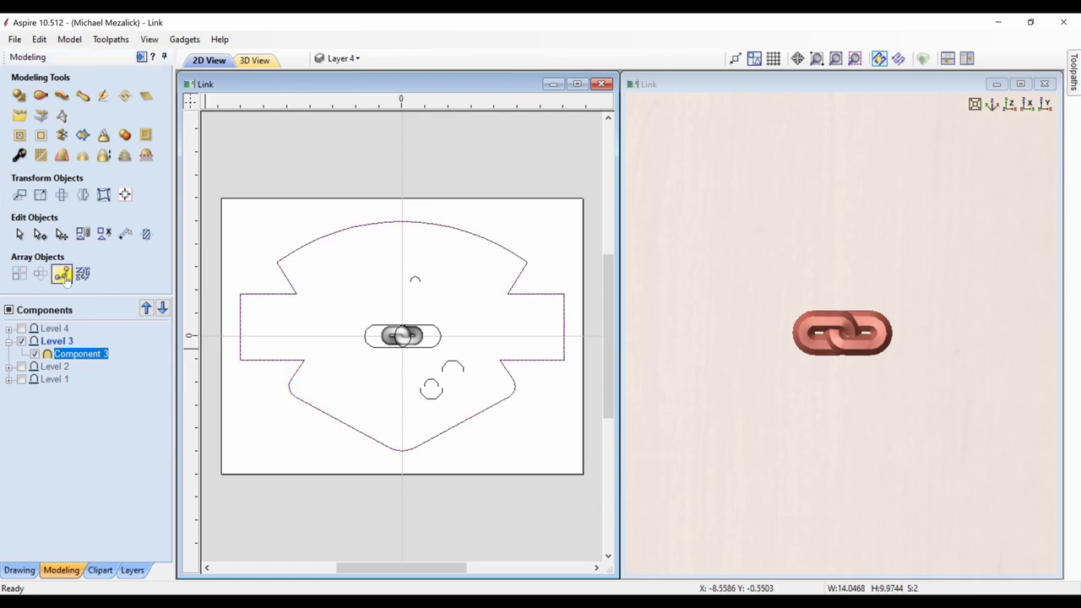
{"action": "left_click", "coordinate": [62, 274]}
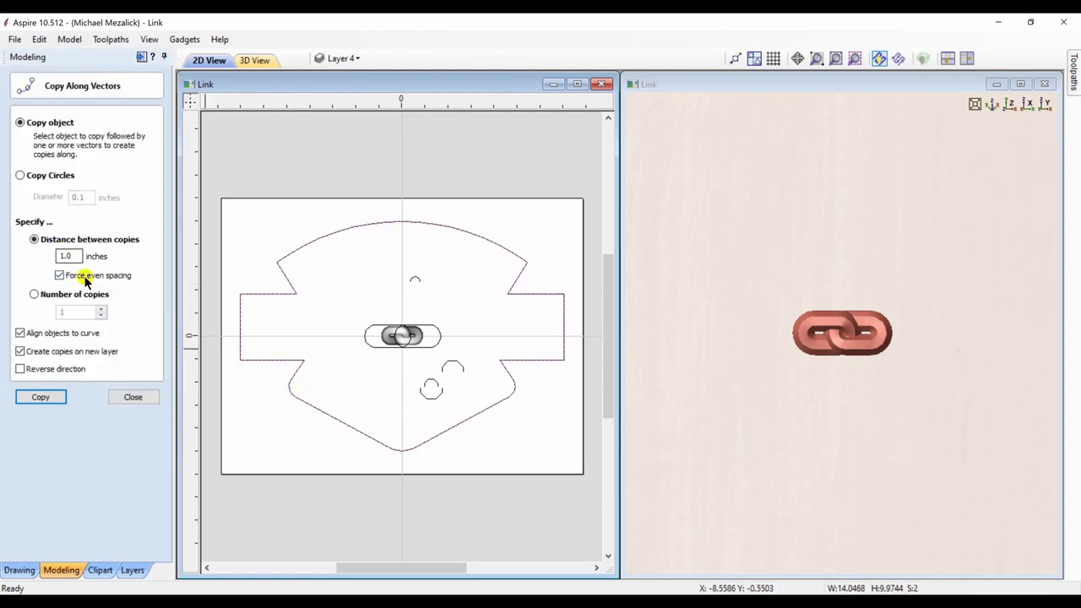
{"action": "left_click", "coordinate": [40, 397]}
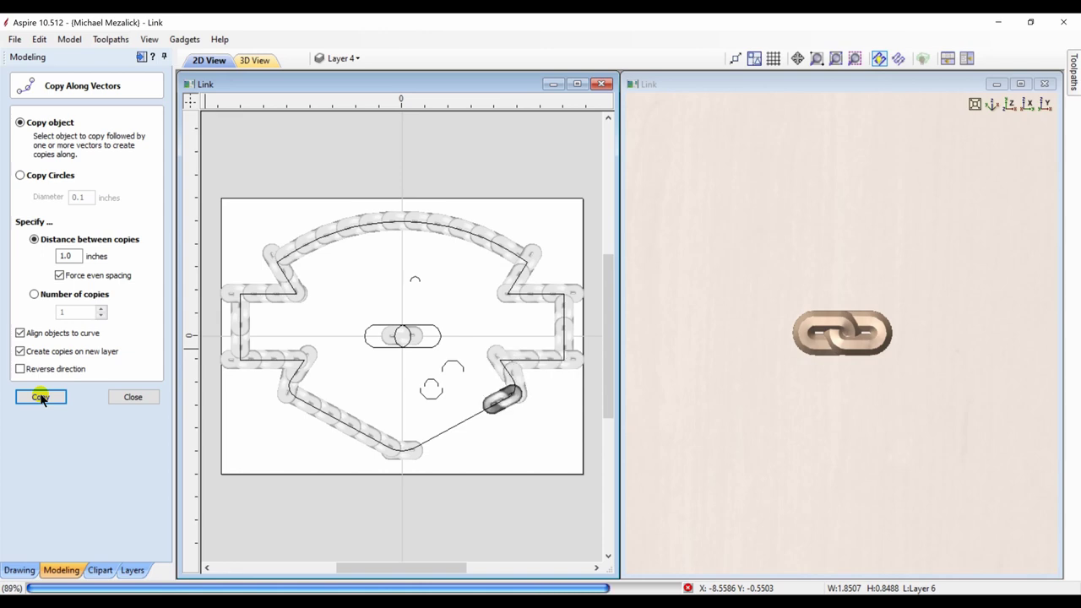
{"action": "left_click", "coordinate": [1020, 84]}
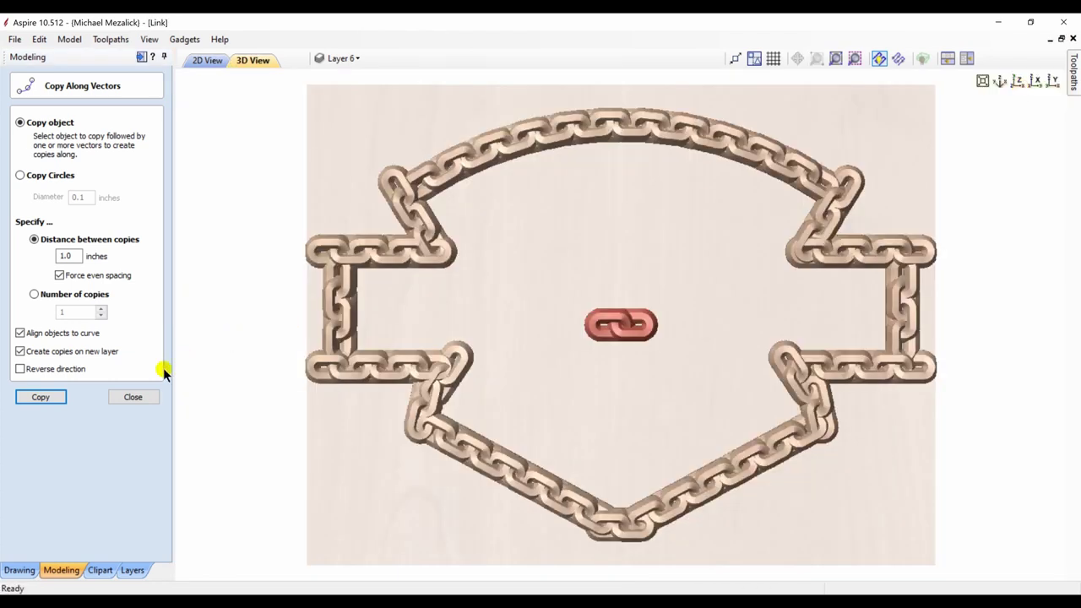
- Close the copy options, hide red link Component 3 and tilt the 3D view into perspective
{"action": "left_click", "coordinate": [133, 397]}
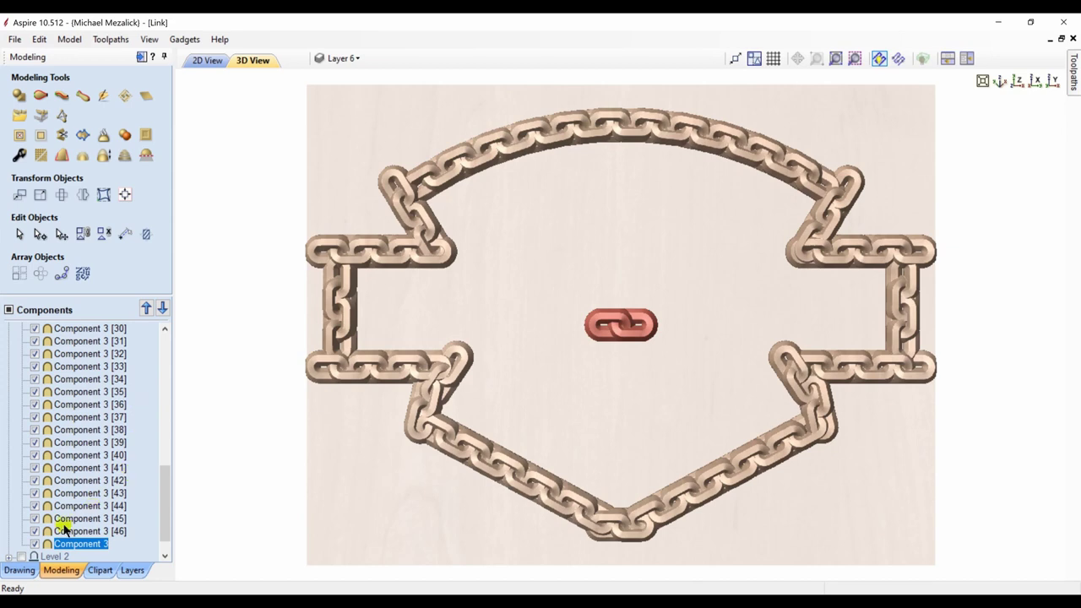
{"action": "left_click", "coordinate": [34, 544]}
{"action": "left_click_drag", "start_coordinate": [486, 513], "coordinate": [543, 497]}
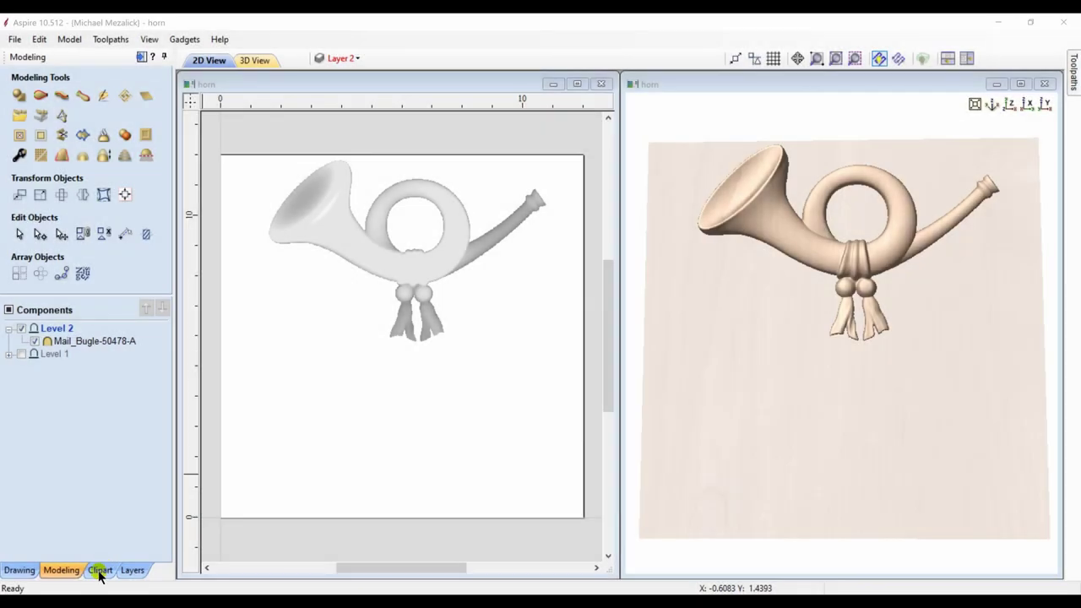
{"action": "left_click", "coordinate": [100, 571]}
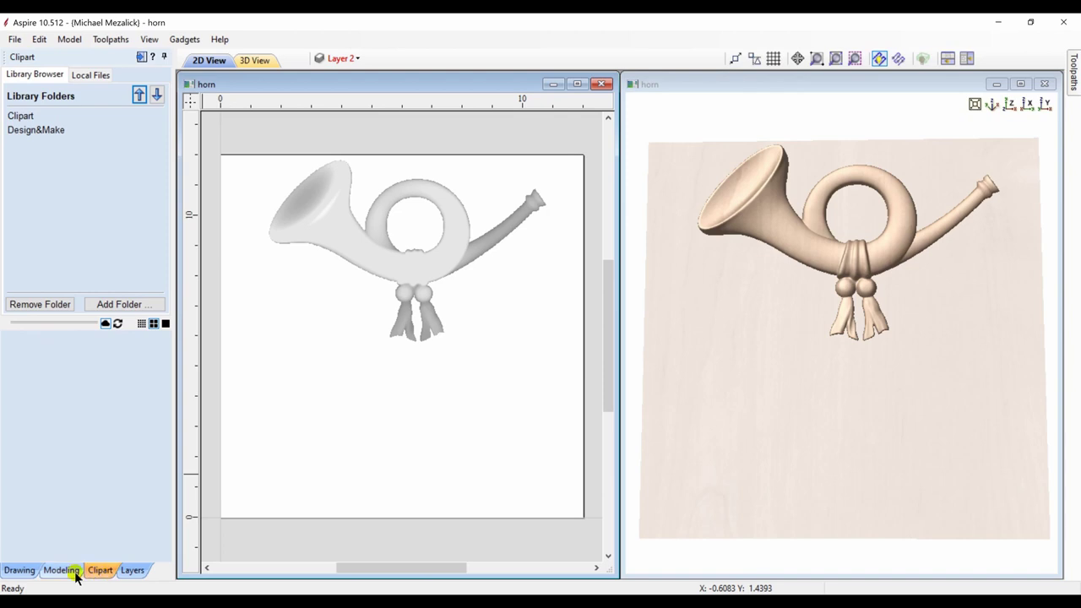
- Place the Mail_Bugle-50478-A clipart from Objects & People into the horn job
{"action": "left_click", "coordinate": [19, 571]}
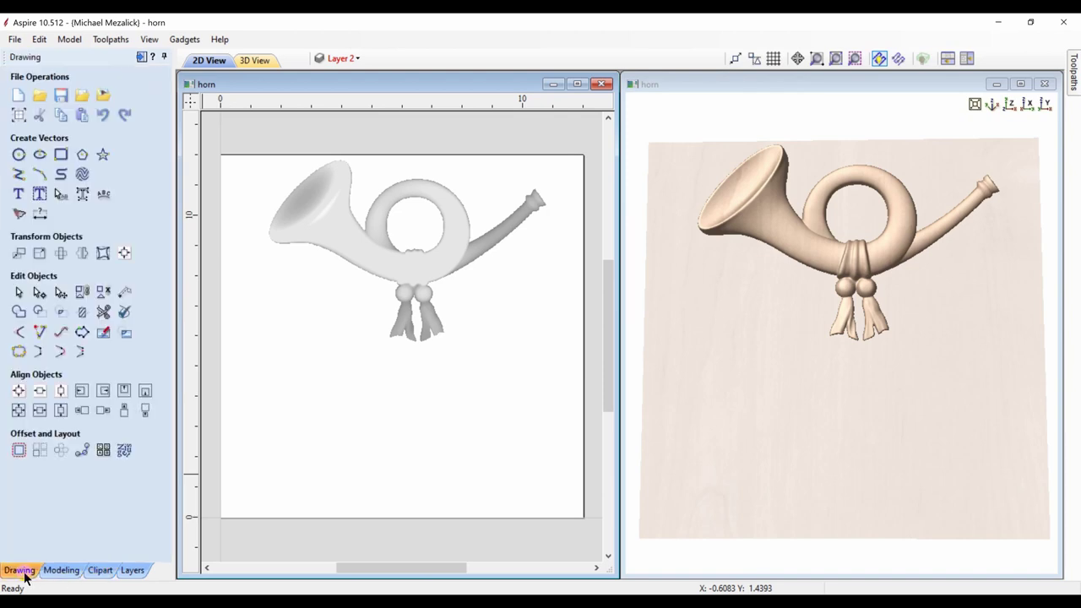
{"action": "left_click", "coordinate": [99, 571]}
{"action": "left_click", "coordinate": [13, 119]}
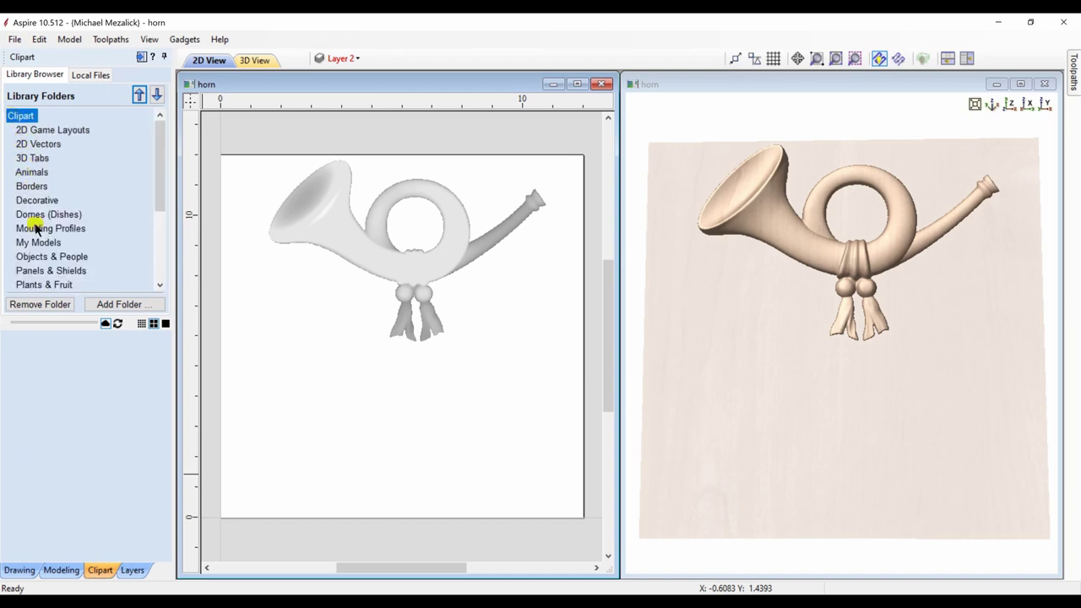
{"action": "left_click", "coordinate": [37, 258]}
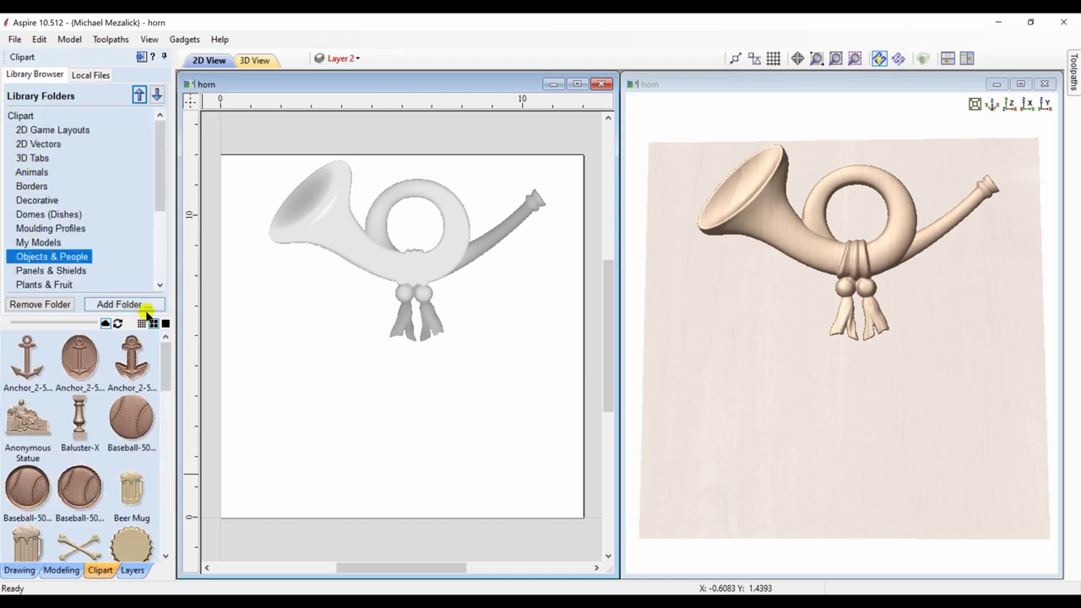
{"action": "left_click_drag", "start_coordinate": [166, 355], "coordinate": [165, 454]}
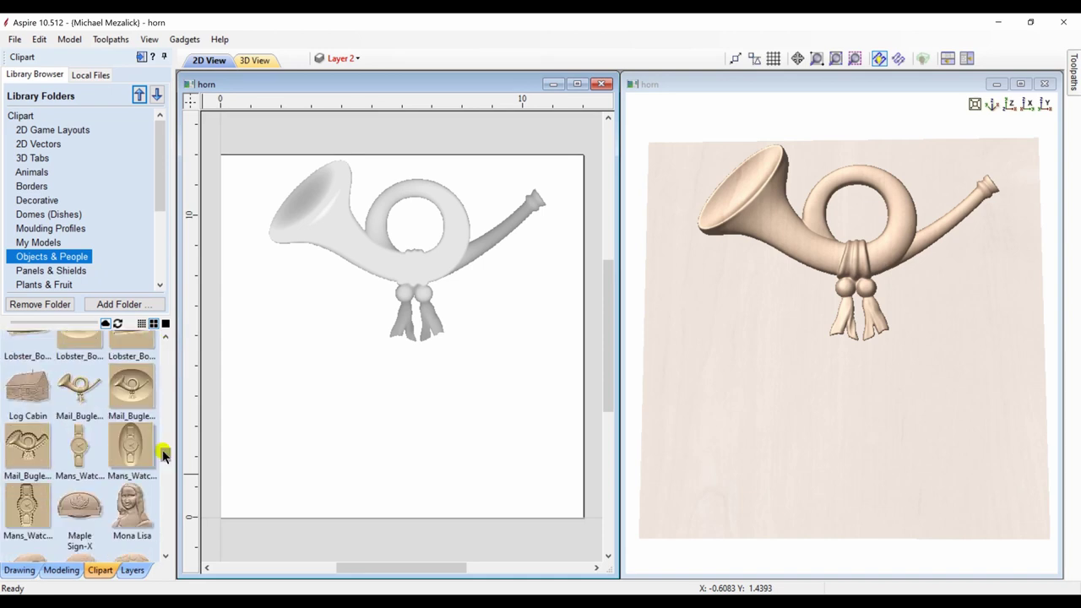
{"action": "left_click", "coordinate": [78, 397]}
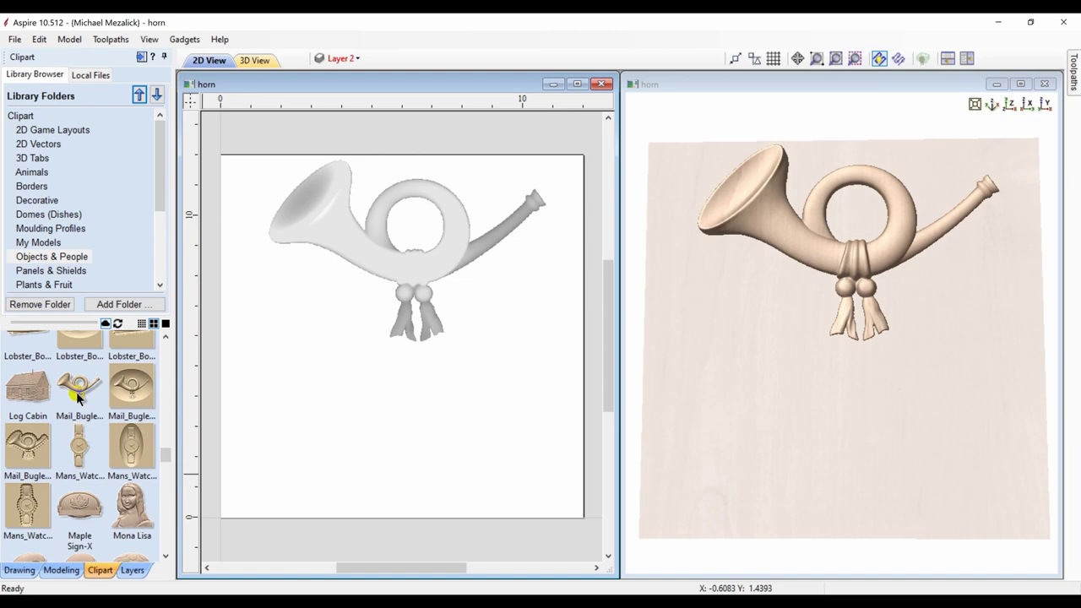
{"action": "left_click_drag", "start_coordinate": [78, 397], "coordinate": [209, 299]}
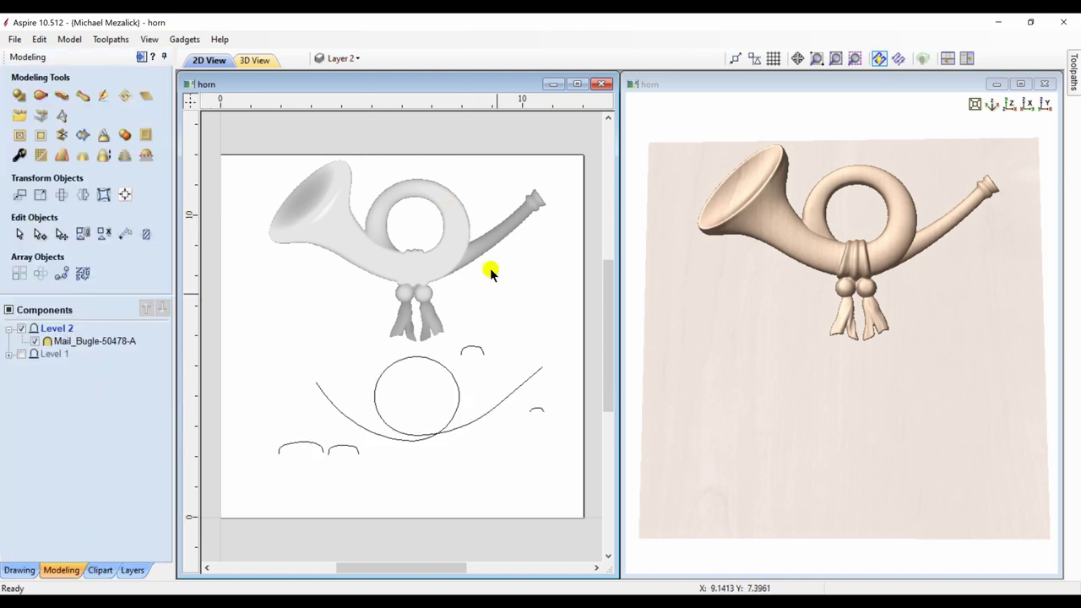
- Sweep four arc cross-sections along the circle and curve rails with Merge to build Component 5
{"action": "left_click", "coordinate": [411, 439]}
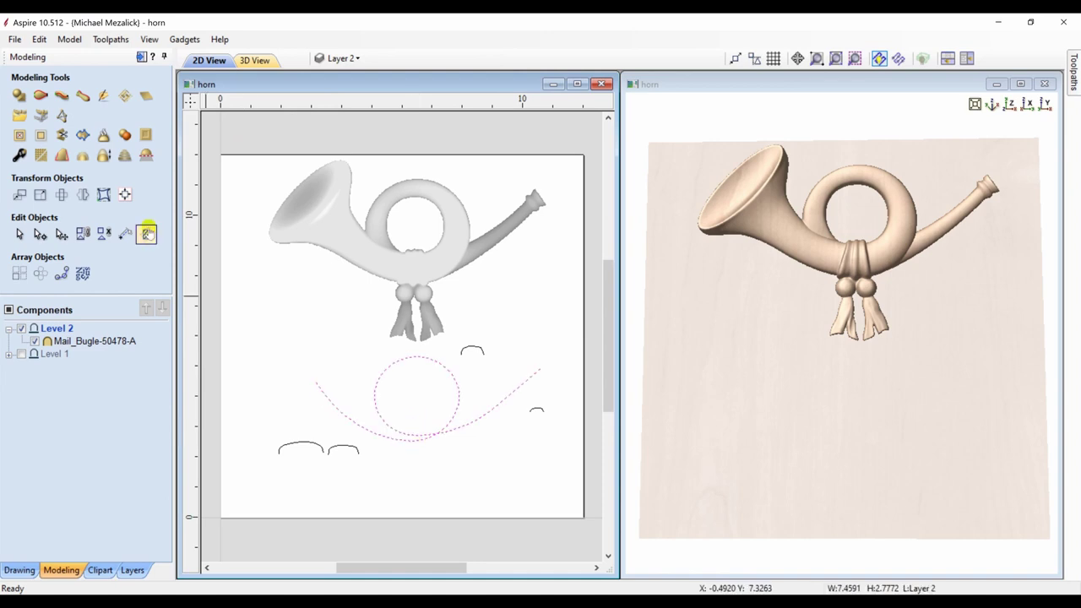
{"action": "left_click", "coordinate": [64, 97]}
{"action": "left_click", "coordinate": [108, 132]}
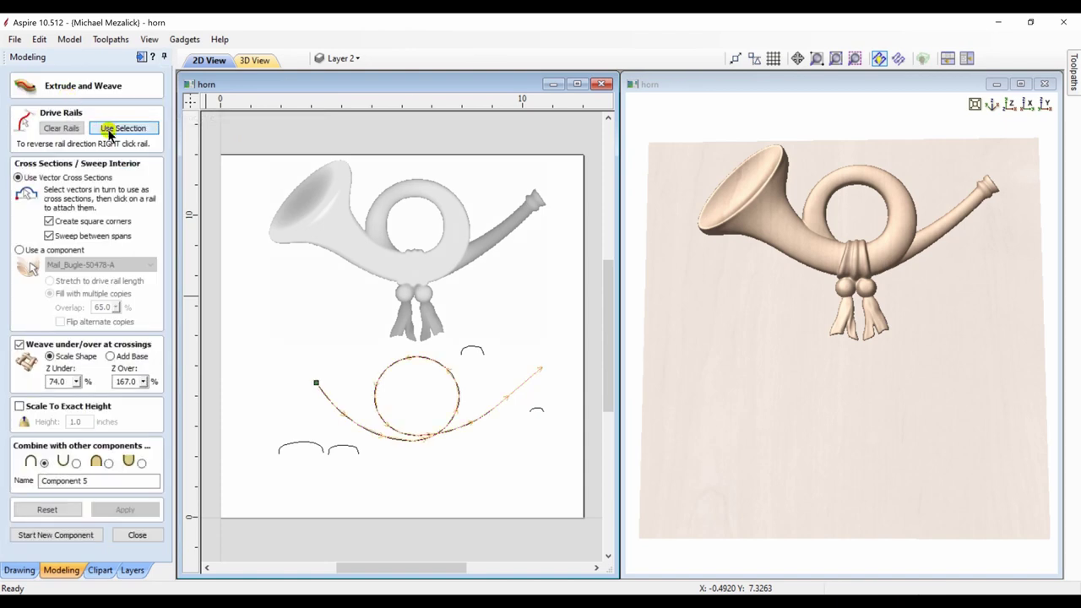
{"action": "left_click", "coordinate": [297, 445]}
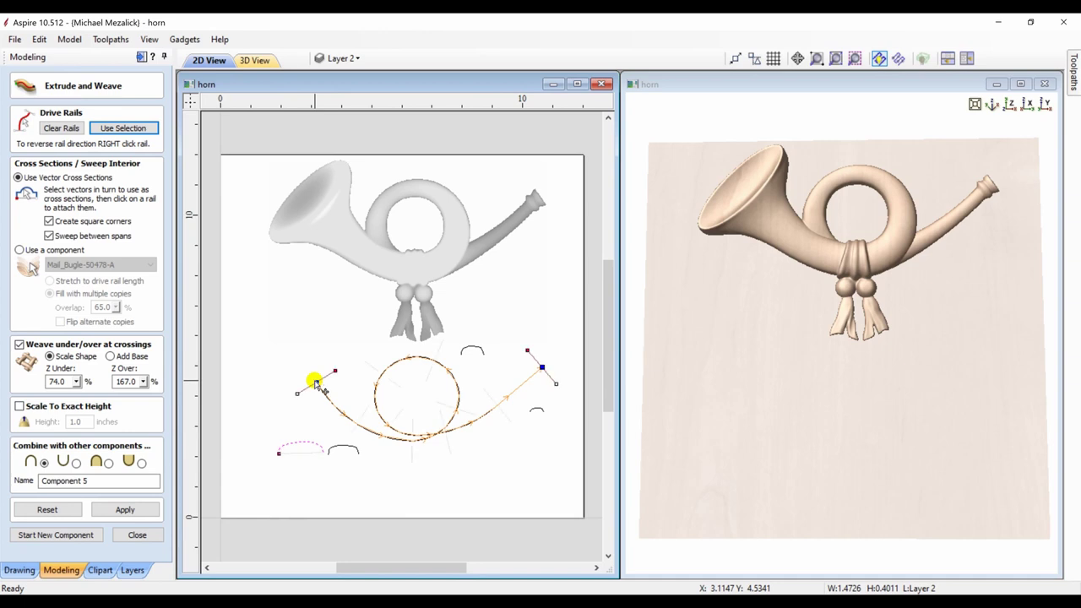
{"action": "left_click", "coordinate": [346, 446]}
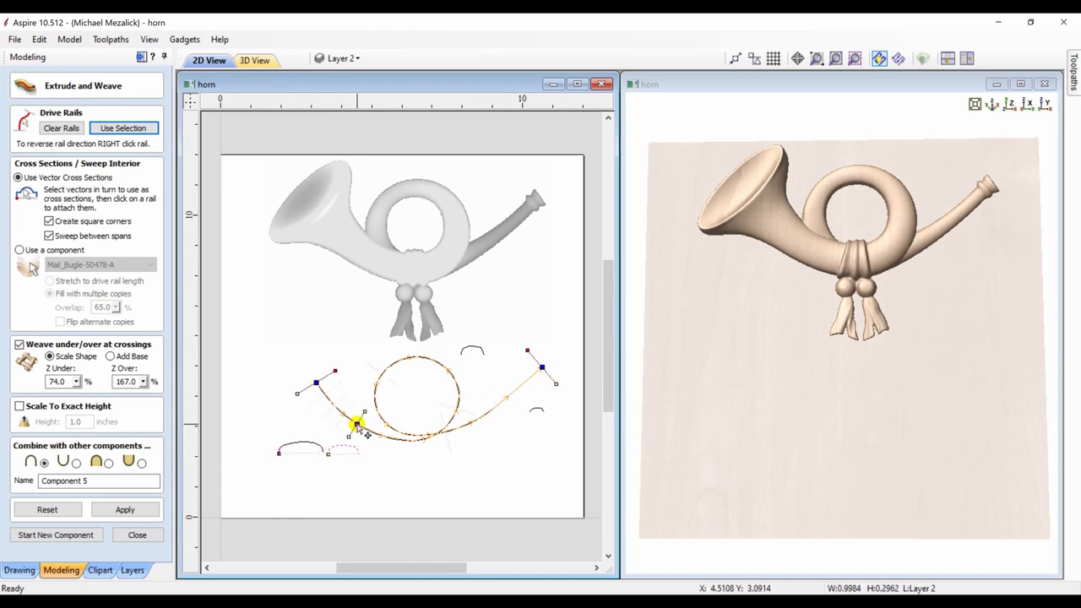
{"action": "left_click", "coordinate": [476, 349]}
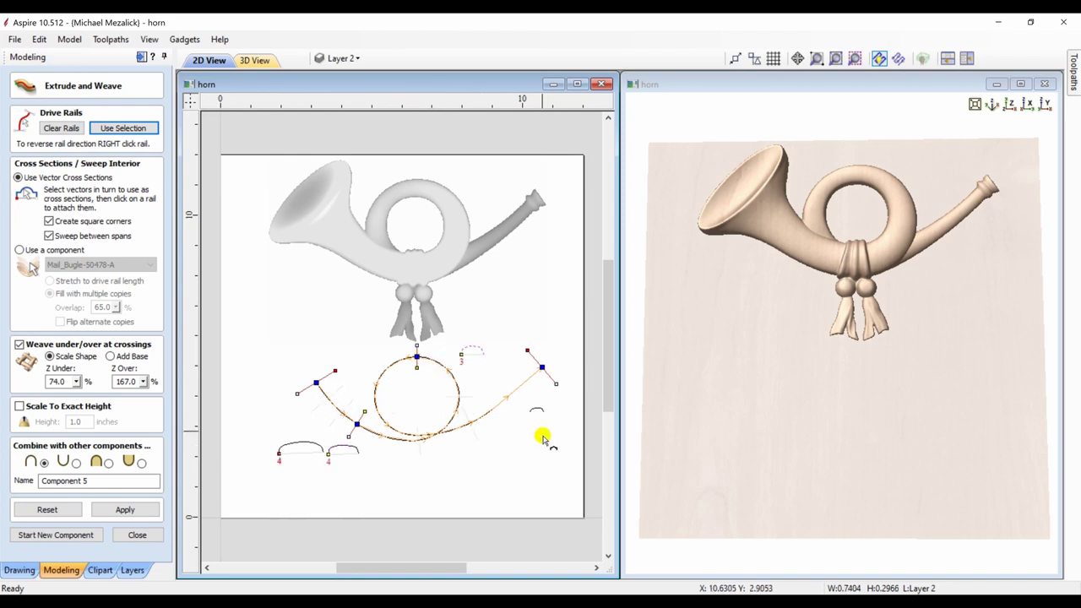
{"action": "left_click", "coordinate": [539, 409]}
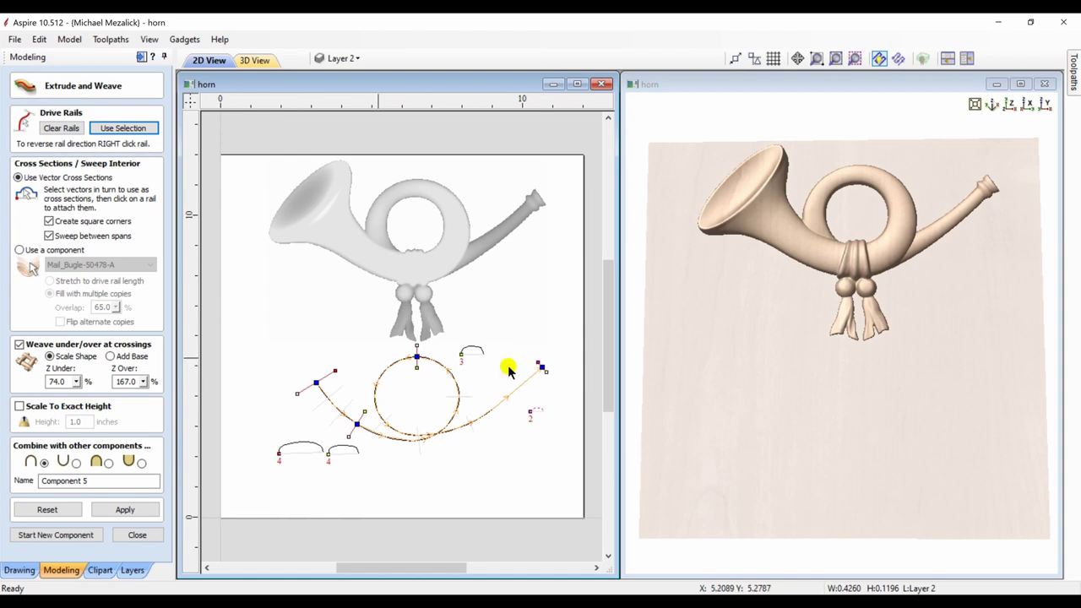
{"action": "left_click", "coordinate": [110, 461]}
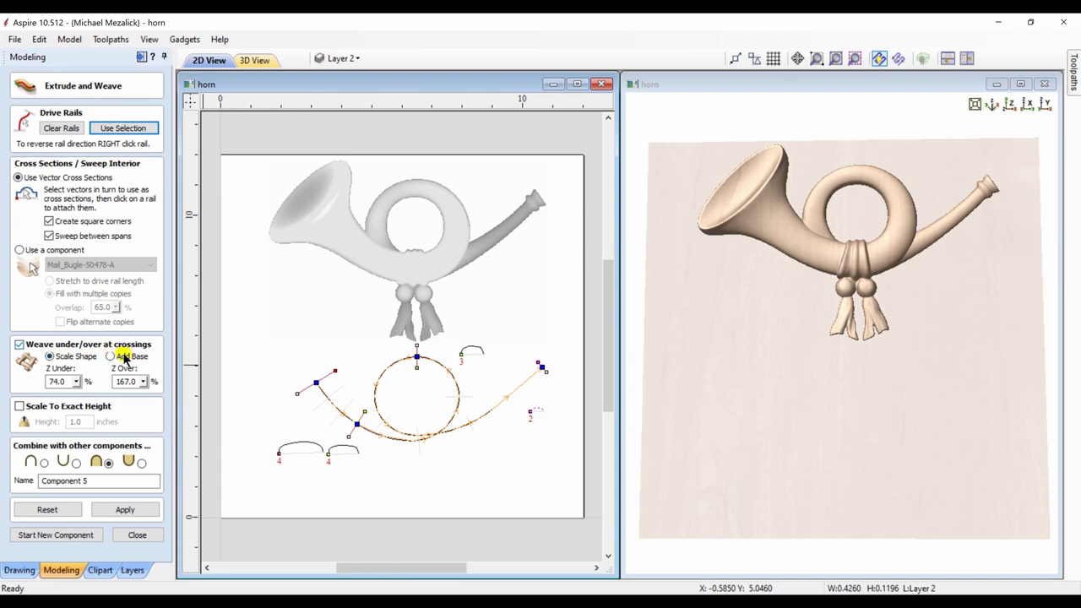
{"action": "left_click", "coordinate": [125, 510]}
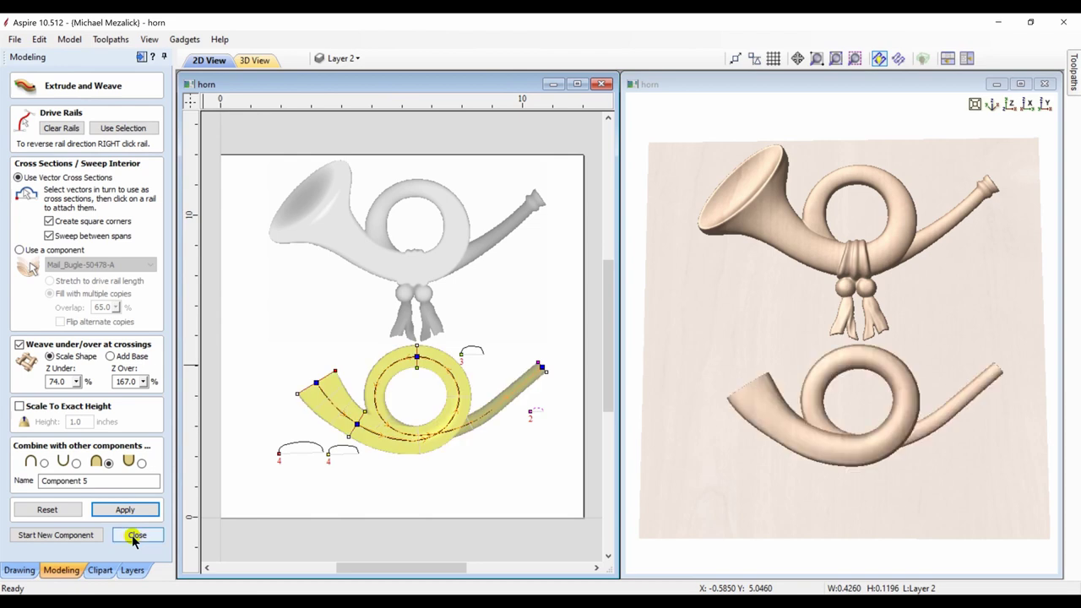
{"action": "left_click", "coordinate": [134, 537]}
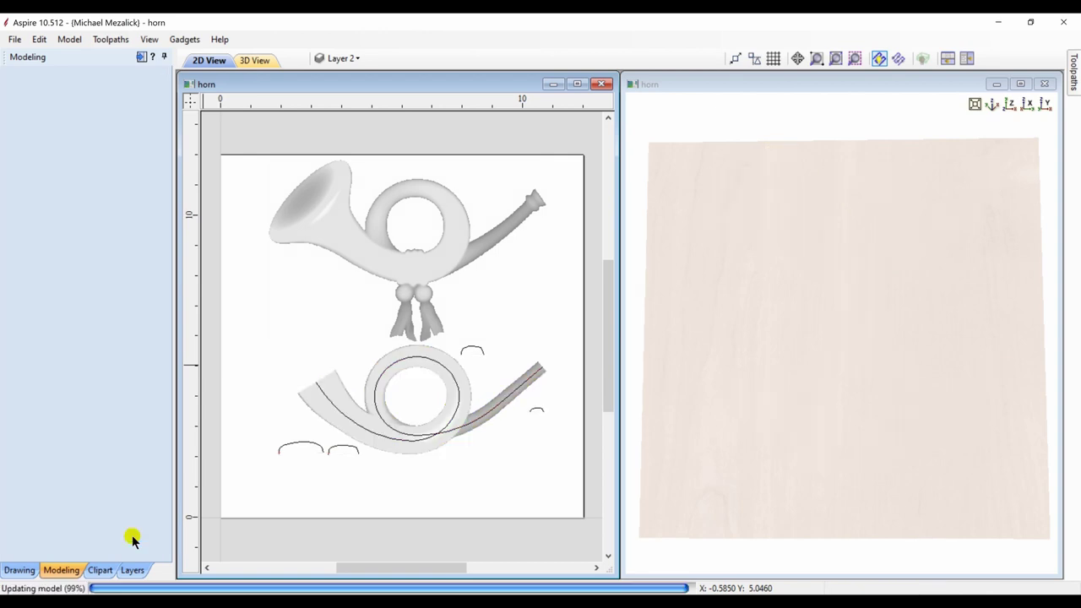
- Turn on Layer 1 so the bell vectors are visible, keeping Layer 2 shown
{"action": "left_click", "coordinate": [132, 570]}
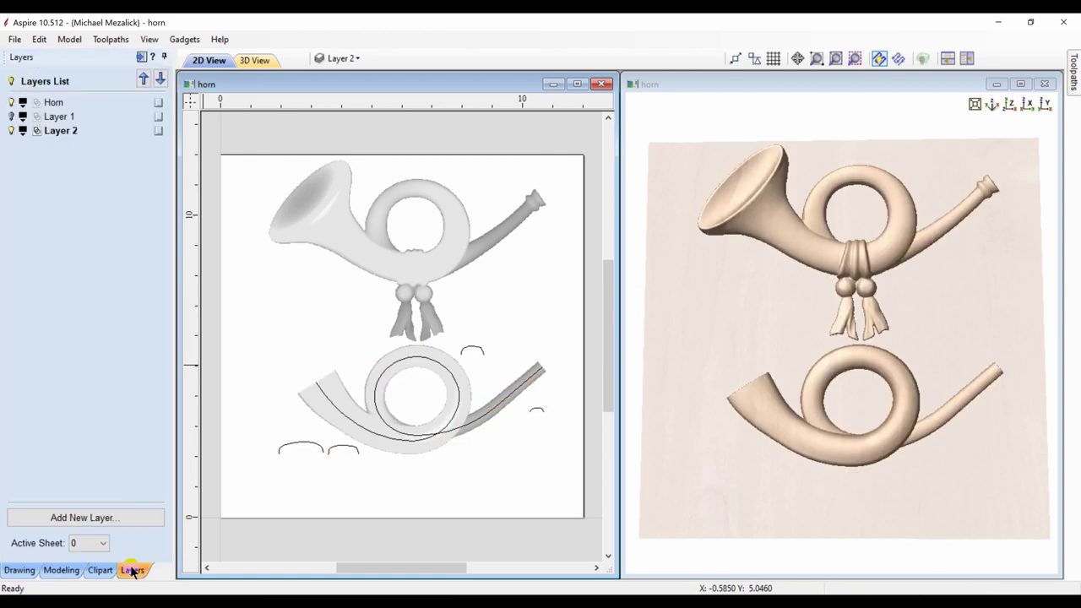
{"action": "left_click", "coordinate": [11, 116]}
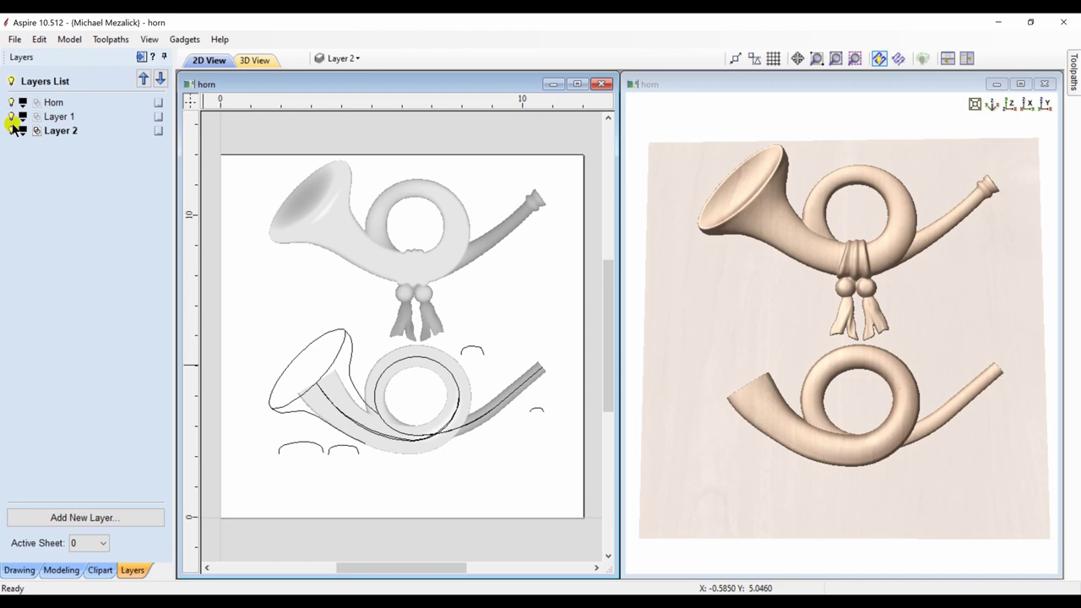
{"action": "left_click", "coordinate": [12, 129]}
{"action": "left_click", "coordinate": [12, 130]}
- Select the lower and upper bell-edge curves and start a Two Rail Sweep
{"action": "left_click", "coordinate": [294, 414]}
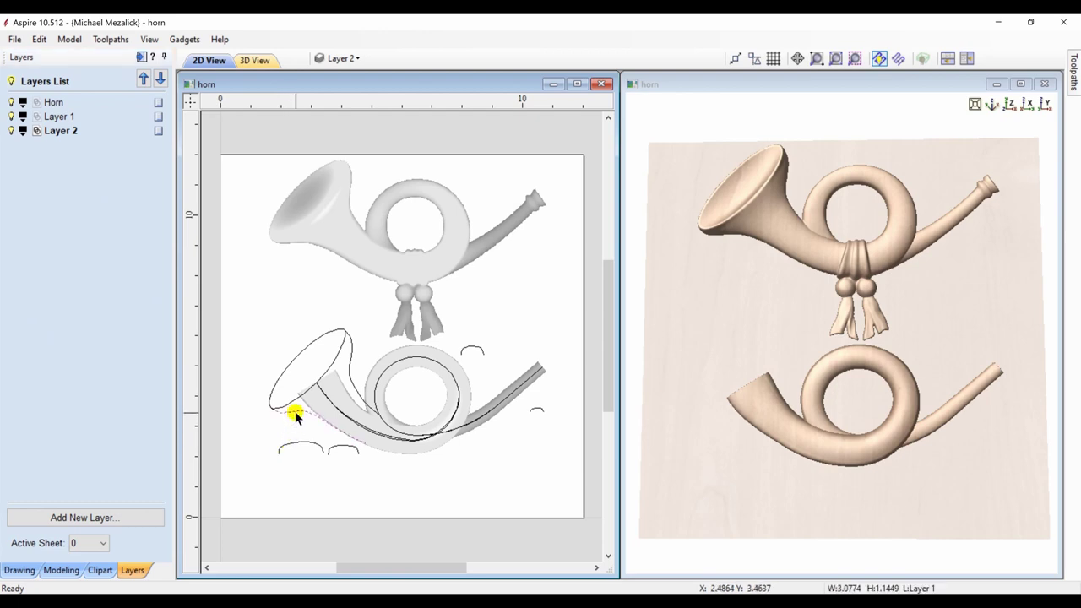
{"action": "left_click", "coordinate": [349, 368], "text": "shift"}
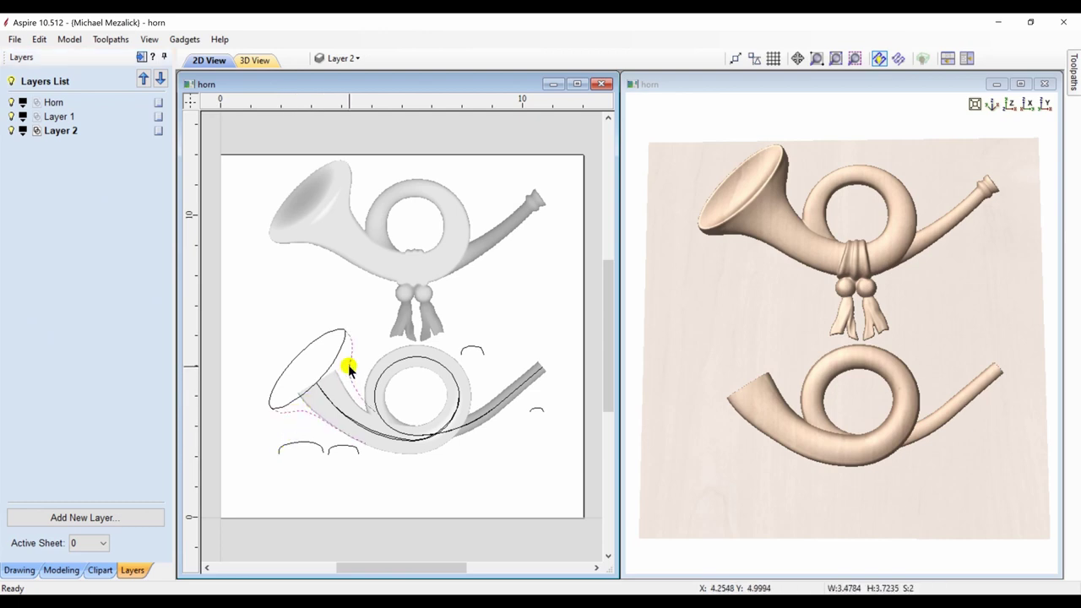
{"action": "left_click", "coordinate": [61, 571]}
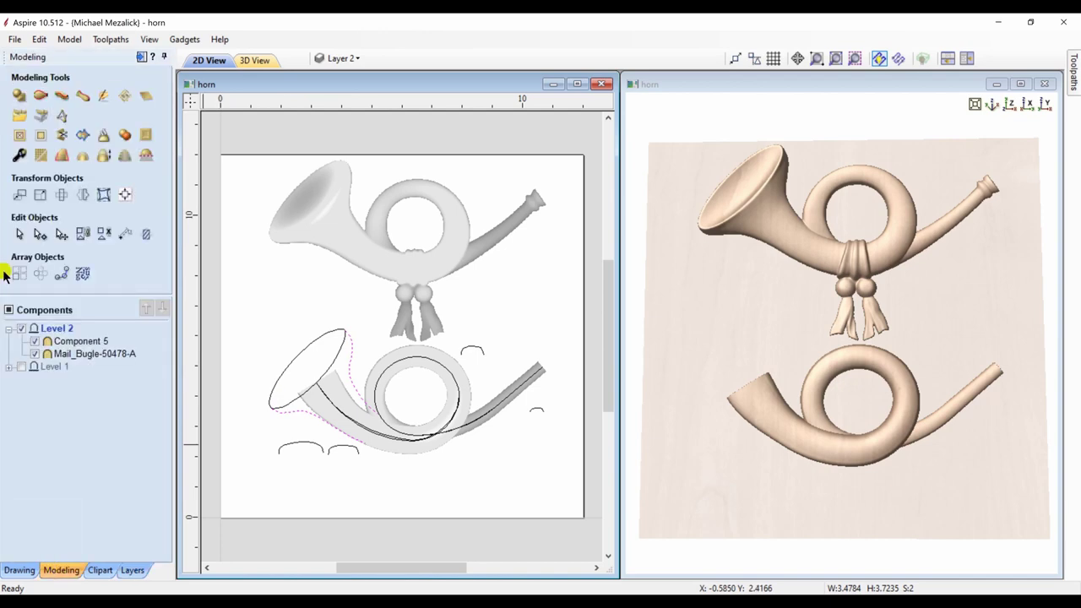
{"action": "left_click", "coordinate": [40, 96]}
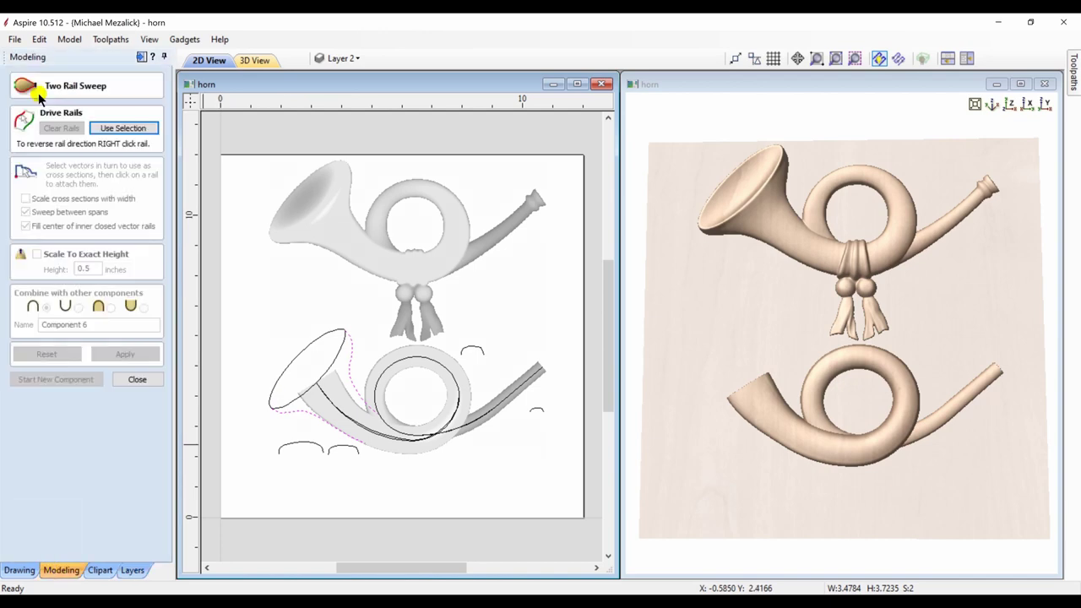
- Sweep the arc cross section between the two bell curves with Merge, creating Component 6
{"action": "left_click", "coordinate": [109, 131]}
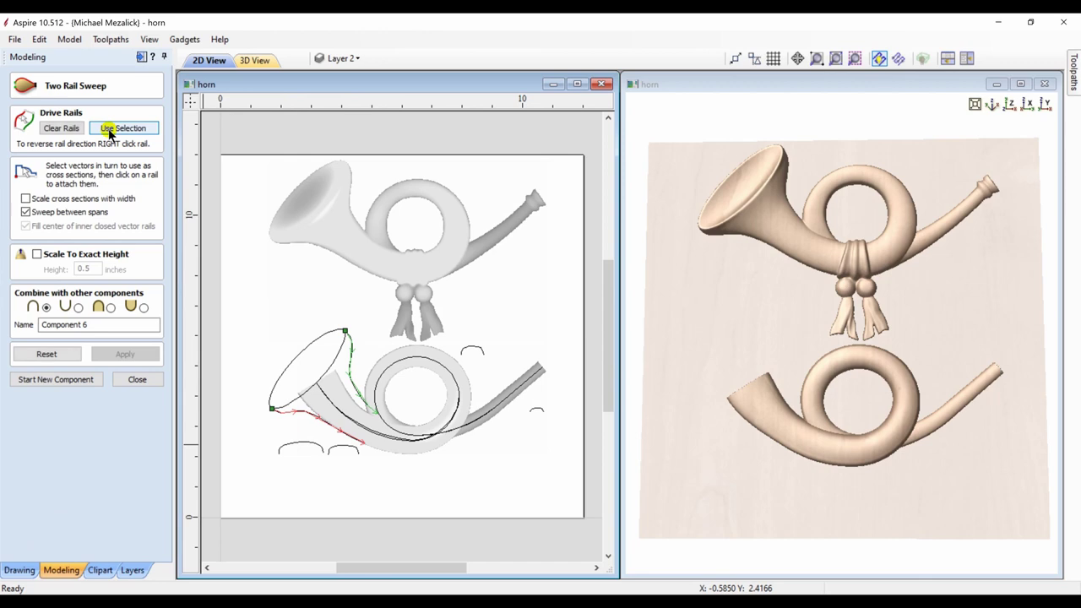
{"action": "left_click", "coordinate": [287, 447]}
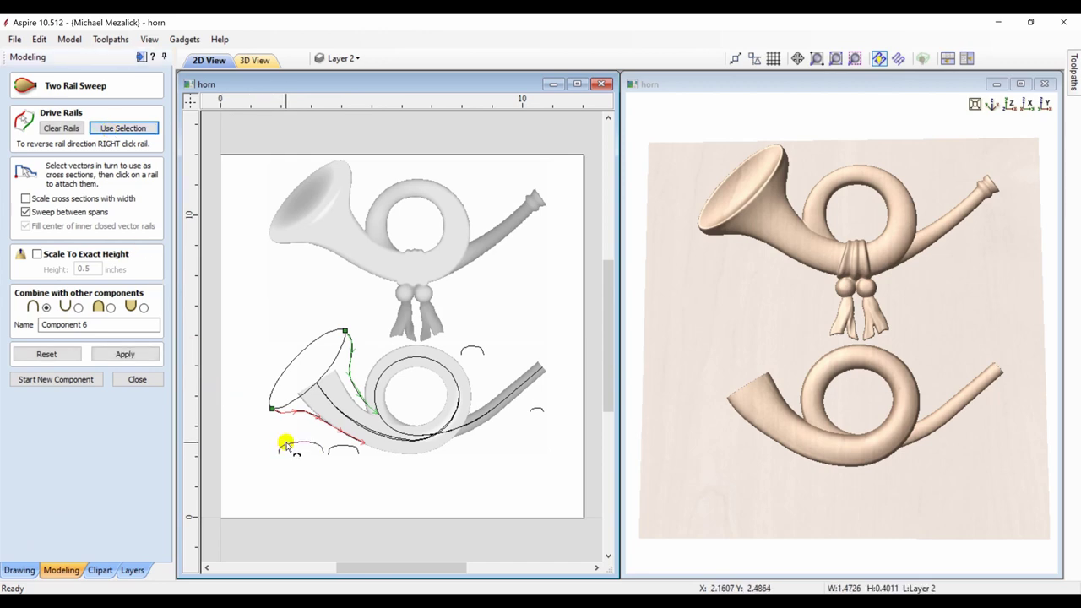
{"action": "left_click", "coordinate": [111, 307]}
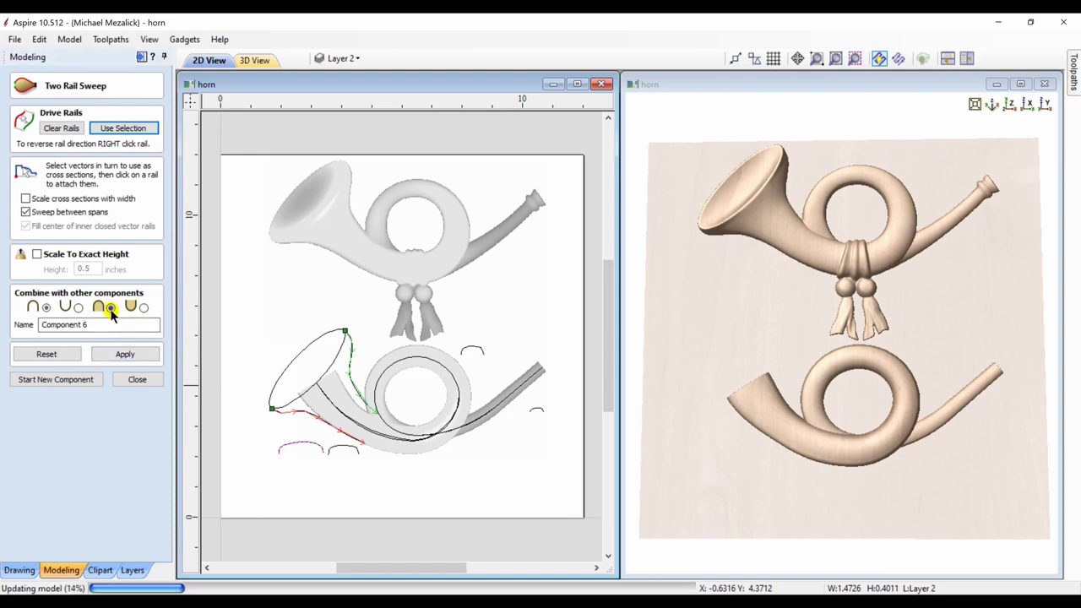
{"action": "left_click", "coordinate": [124, 354]}
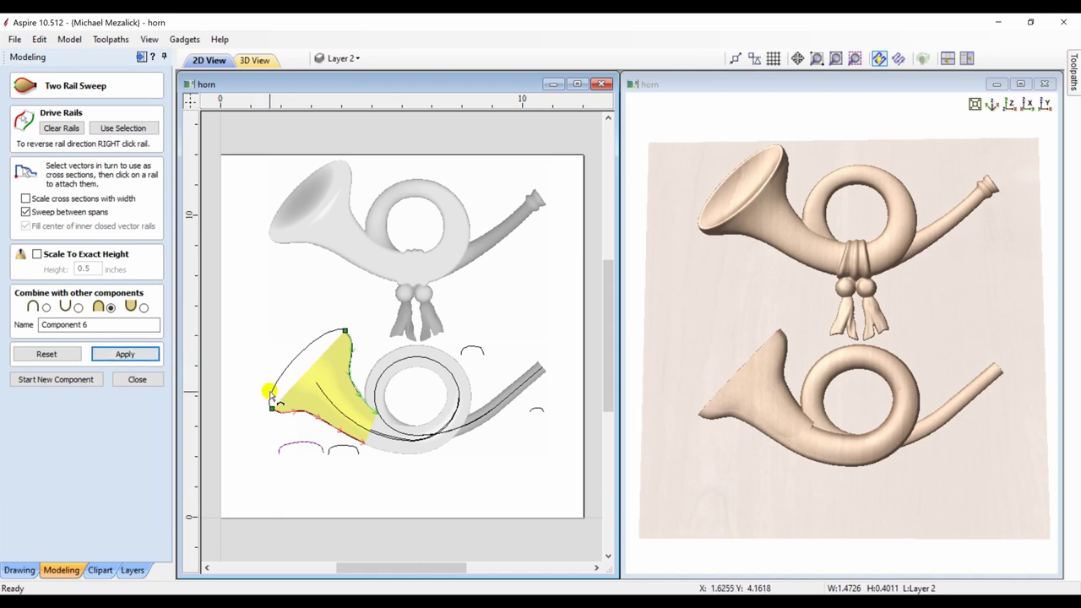
{"action": "left_click", "coordinate": [141, 380]}
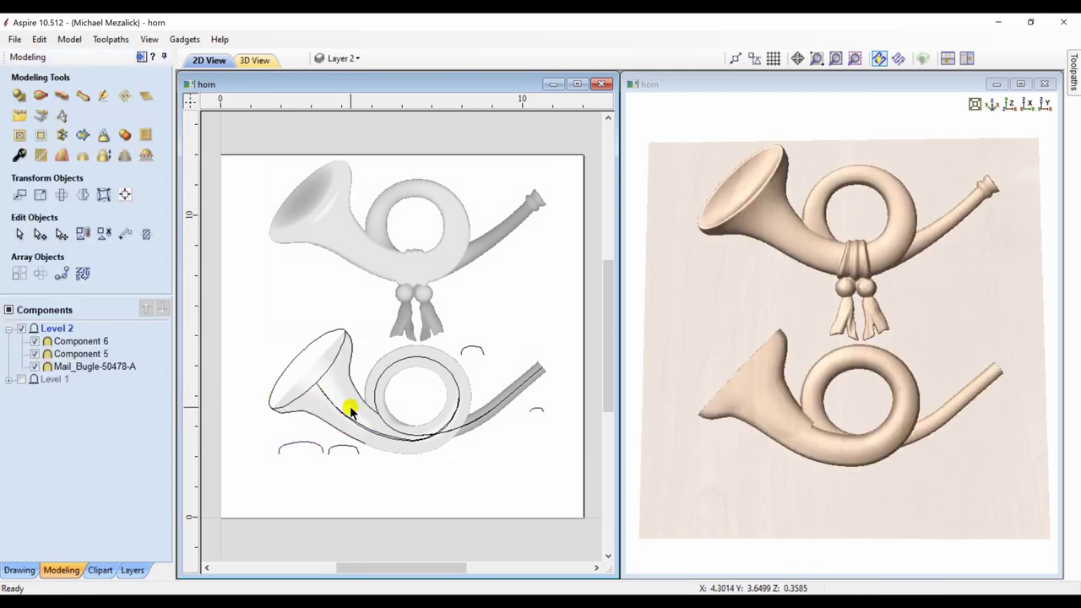
- Select Component 6 with the bell outline vector and reshape it into a slimmer curving flare
{"action": "left_click", "coordinate": [350, 410]}
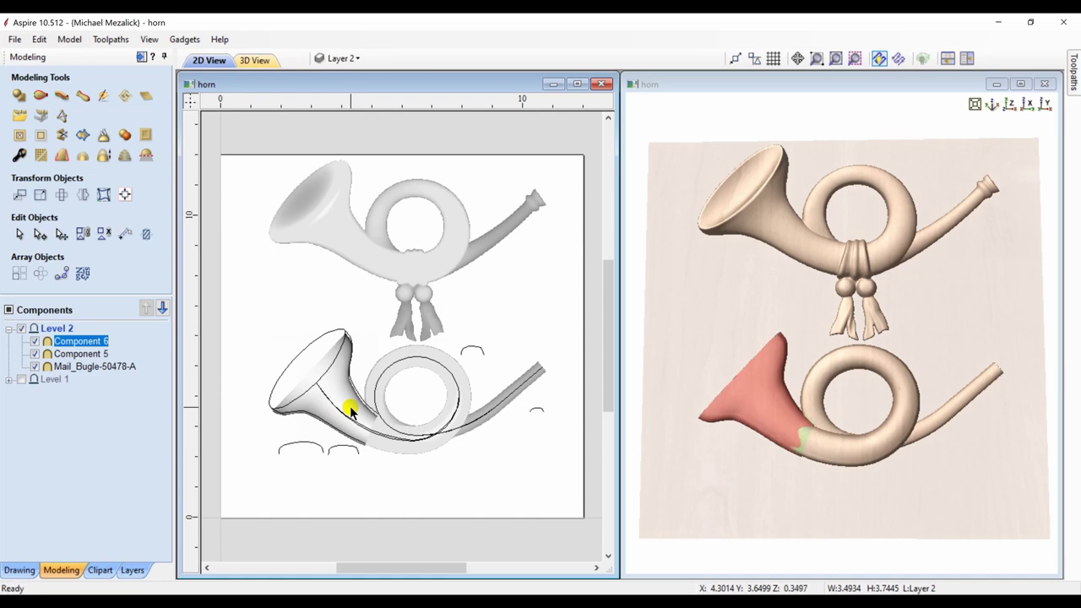
{"action": "left_click", "coordinate": [310, 486]}
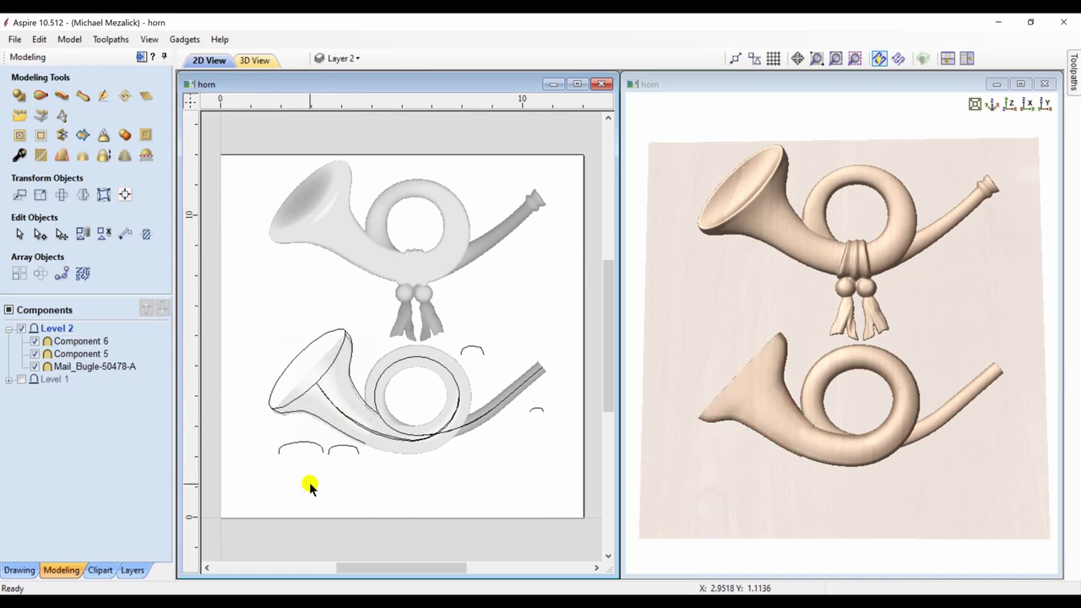
{"action": "left_click", "coordinate": [330, 369]}
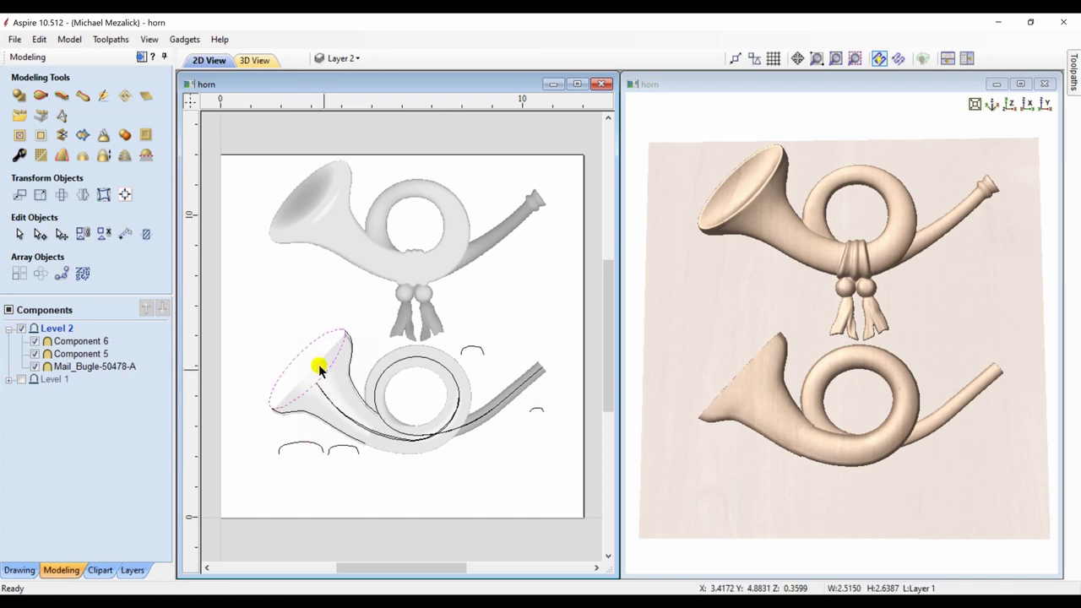
{"action": "left_click", "coordinate": [327, 379], "text": "shift"}
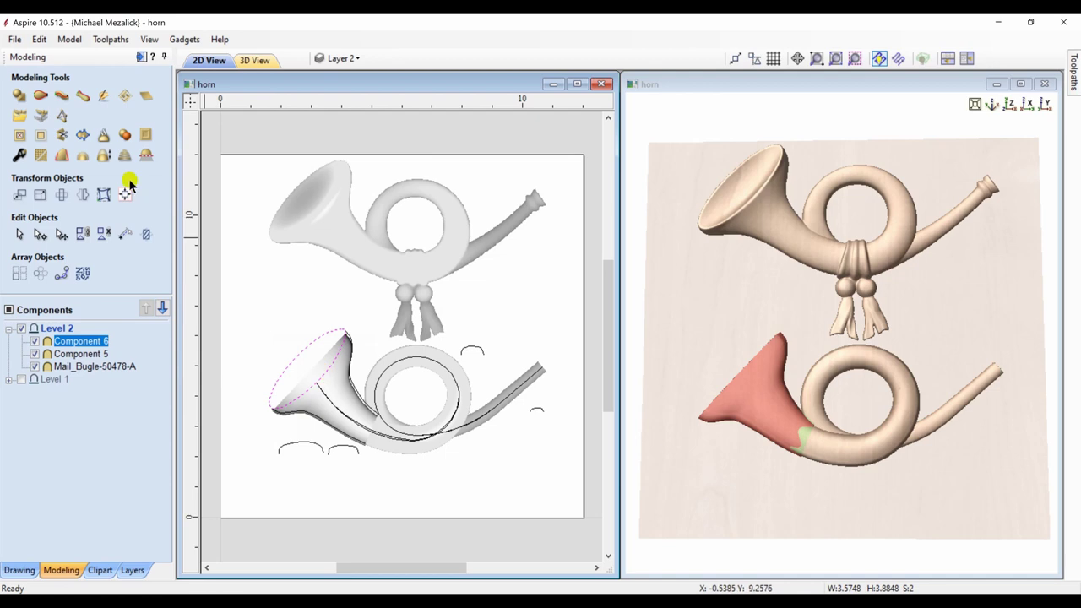
{"action": "left_click", "coordinate": [21, 137]}
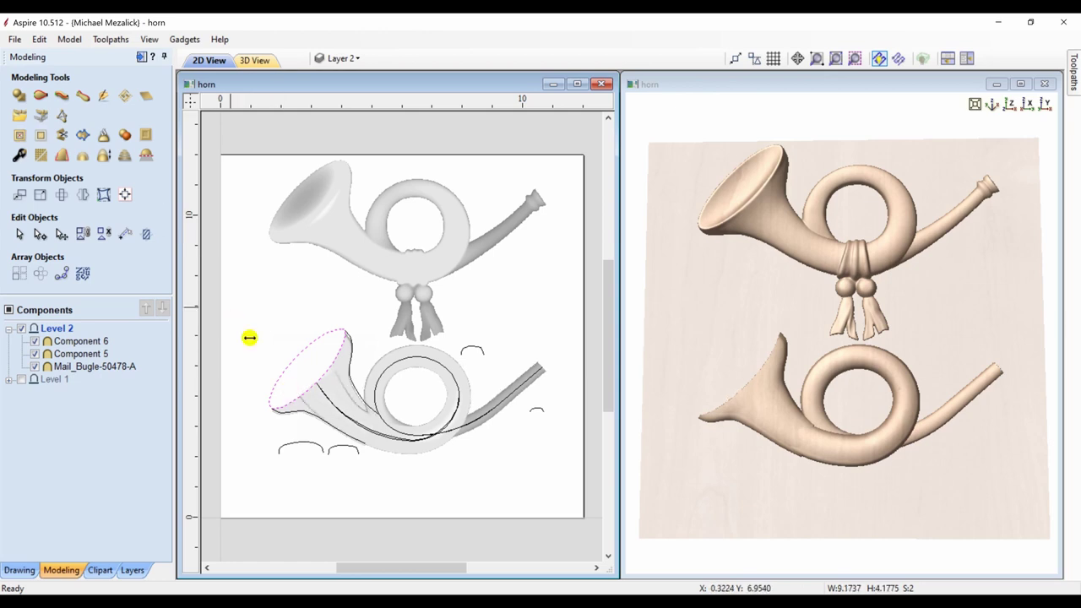
- Build a dished shape on the bell outline with angle -18, base height 0.43, Low combine
{"action": "left_click", "coordinate": [19, 96]}
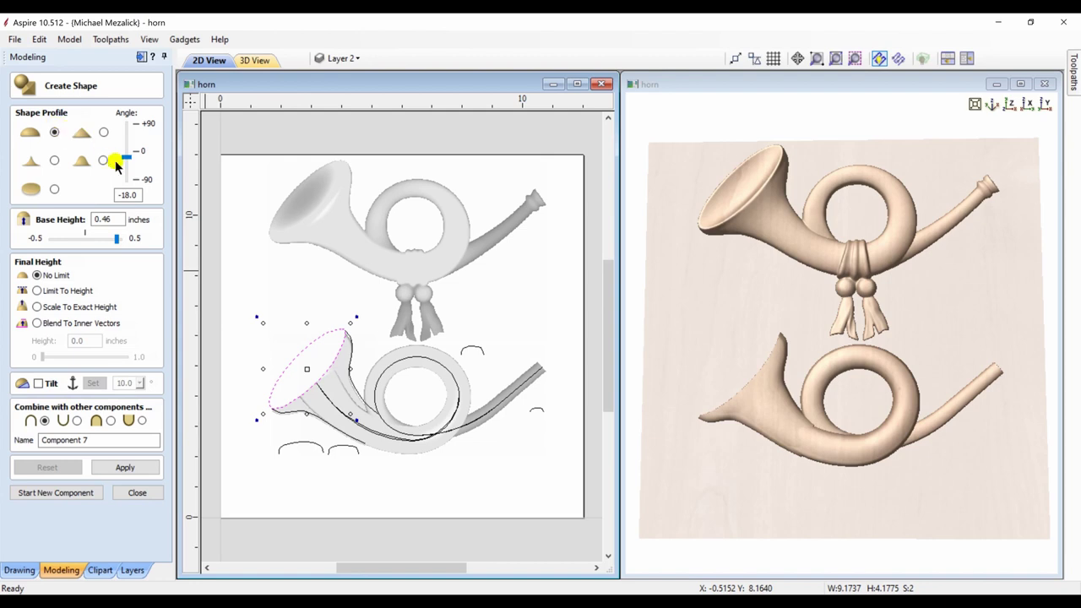
{"action": "left_click", "coordinate": [111, 420]}
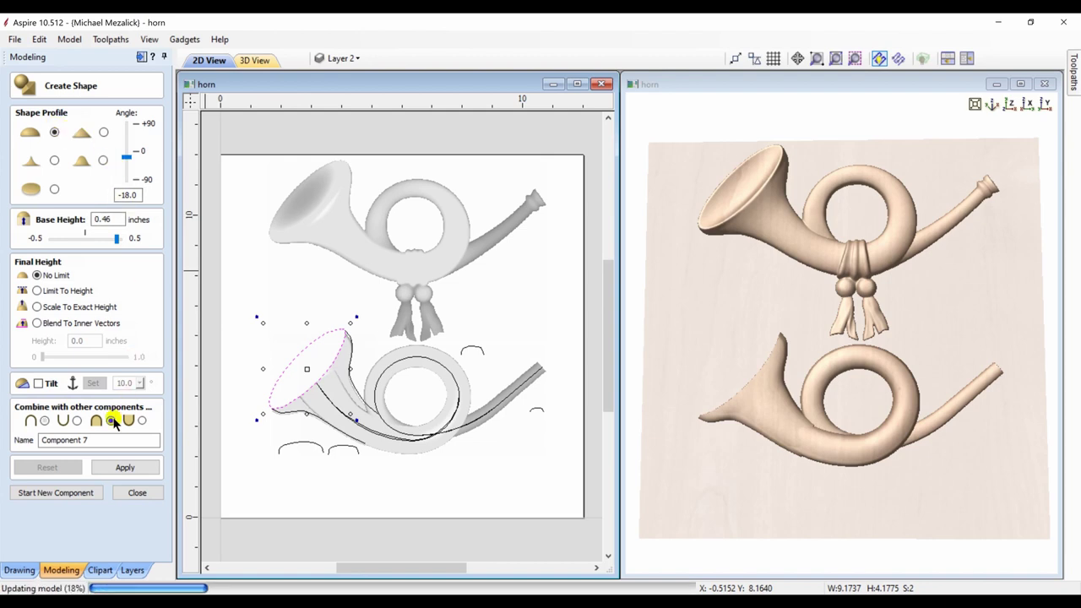
{"action": "left_click", "coordinate": [122, 465]}
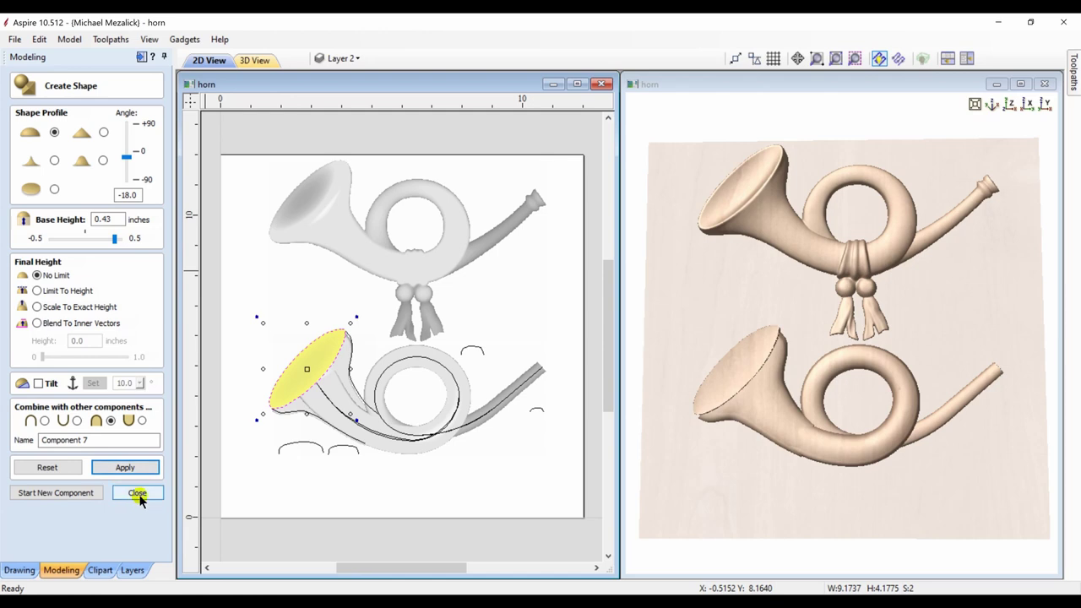
{"action": "left_click", "coordinate": [137, 495]}
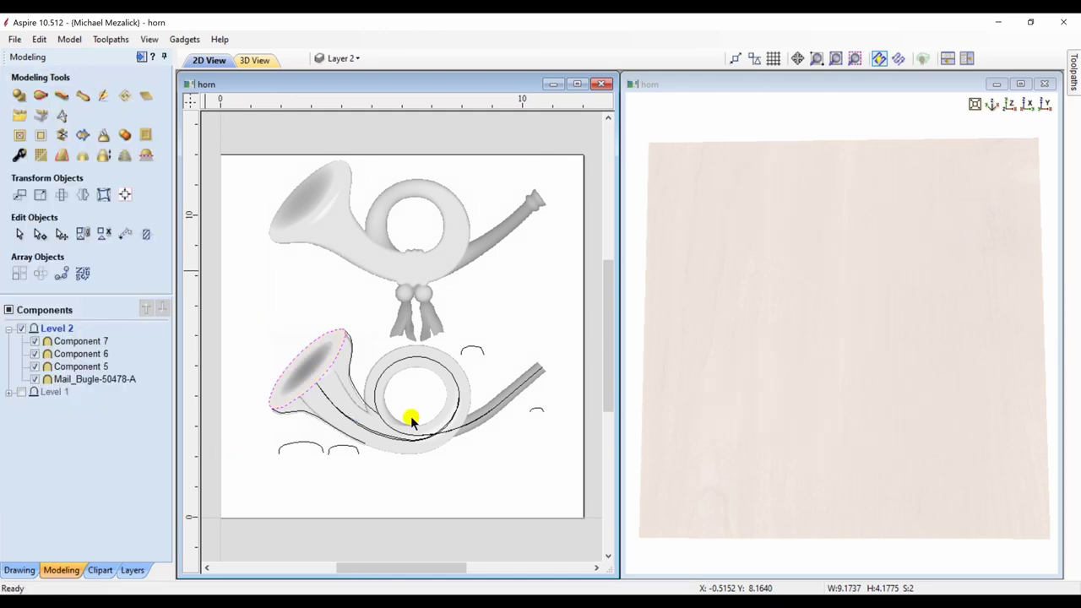
- Zoom the 2D view in on the lower horn's mouthpiece end and nearby curved sketches
{"action": "left_click", "coordinate": [719, 383]}
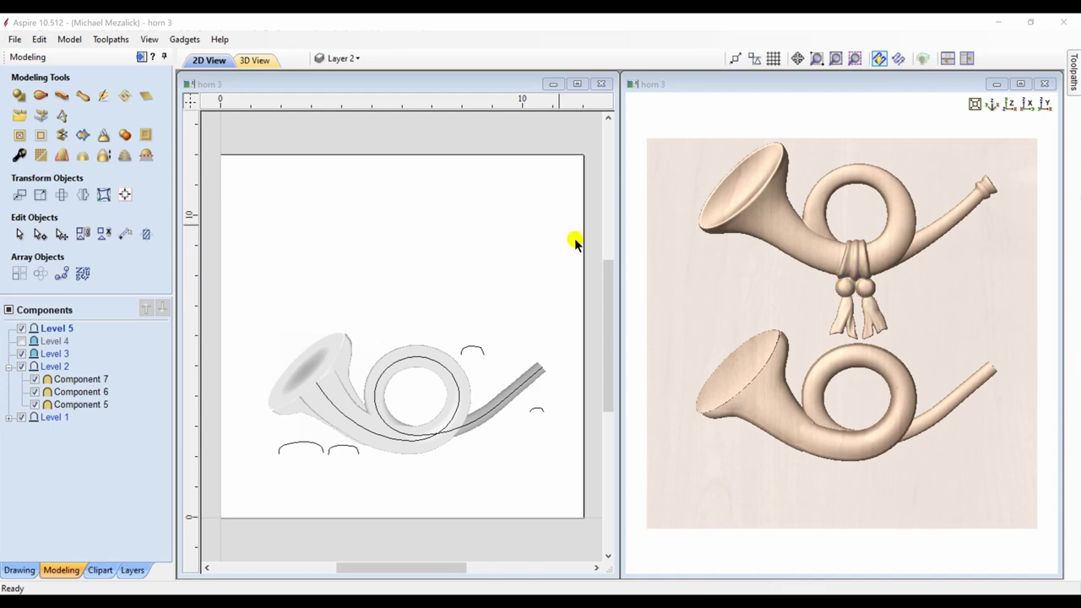
{"action": "left_click", "coordinate": [509, 84]}
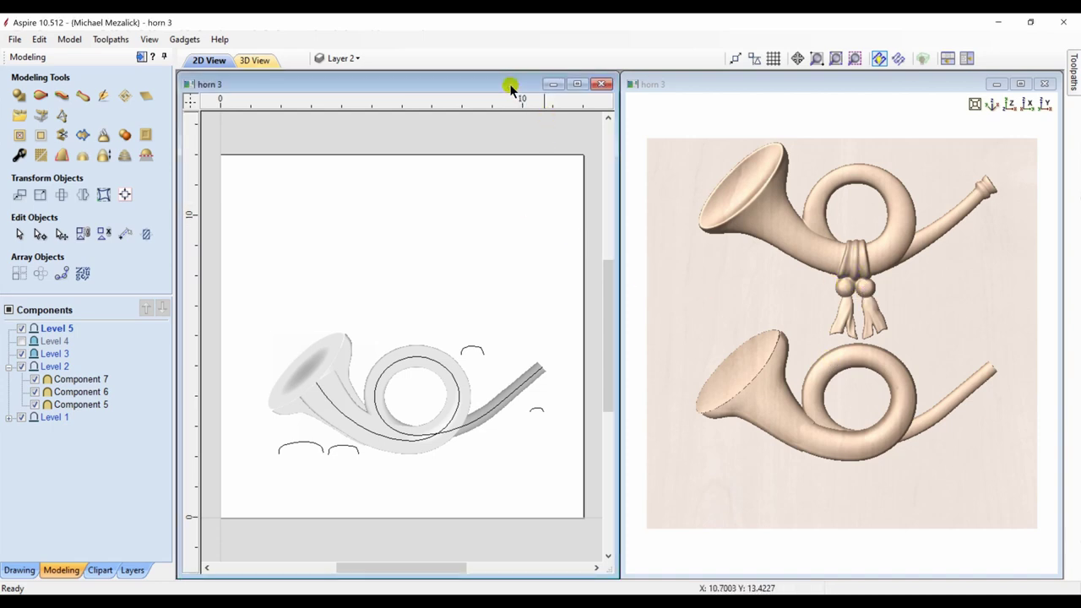
{"action": "left_click", "coordinate": [815, 58]}
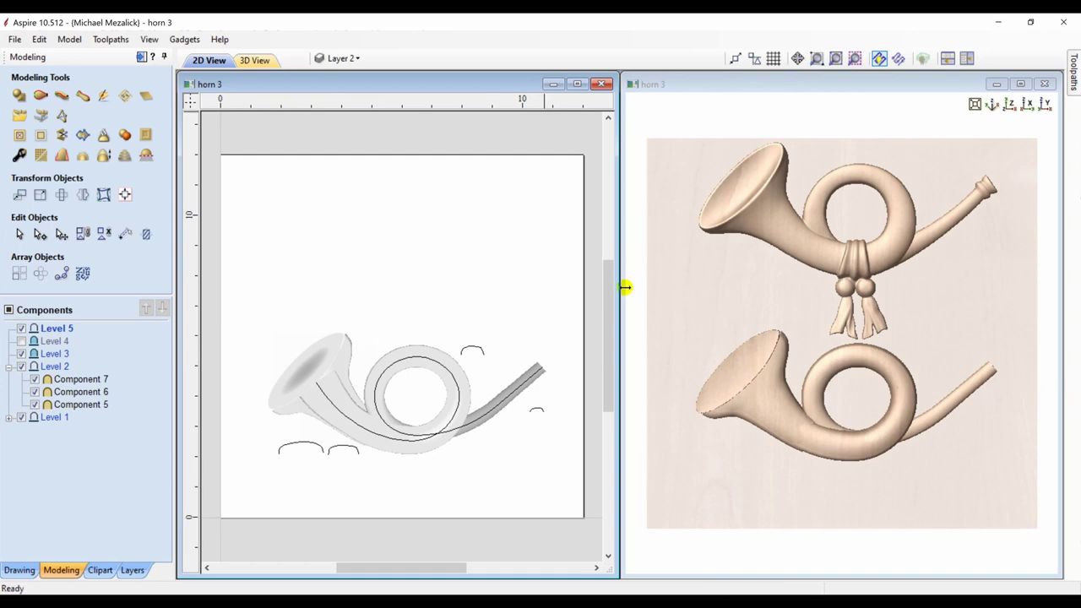
{"action": "left_click", "coordinate": [546, 364]}
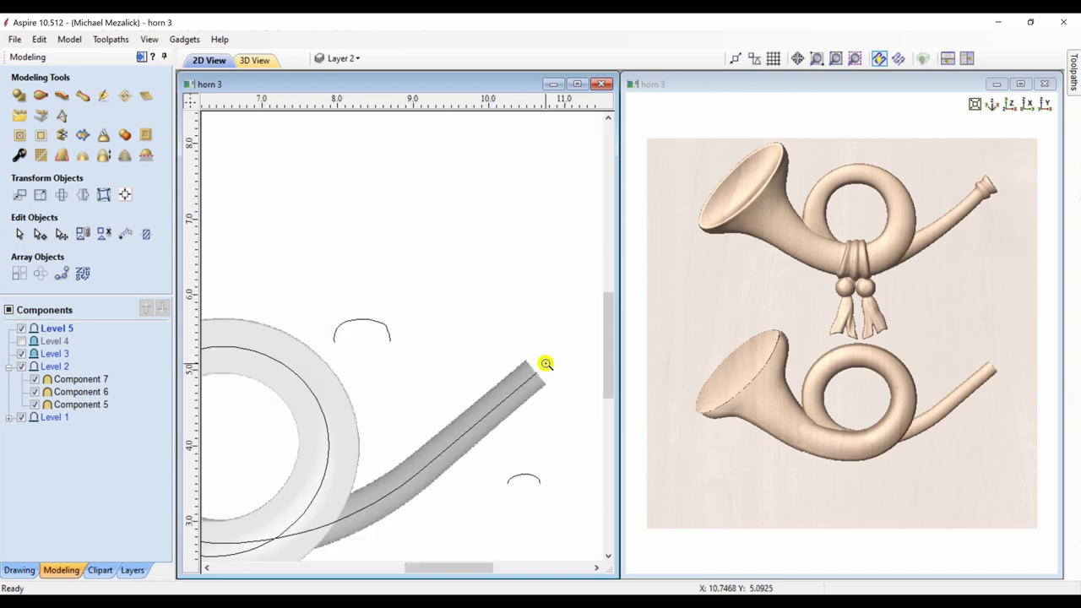
- Zoom closer and select the two wavy ribbon curves and arc at the mouthpiece end
{"action": "left_click", "coordinate": [546, 364]}
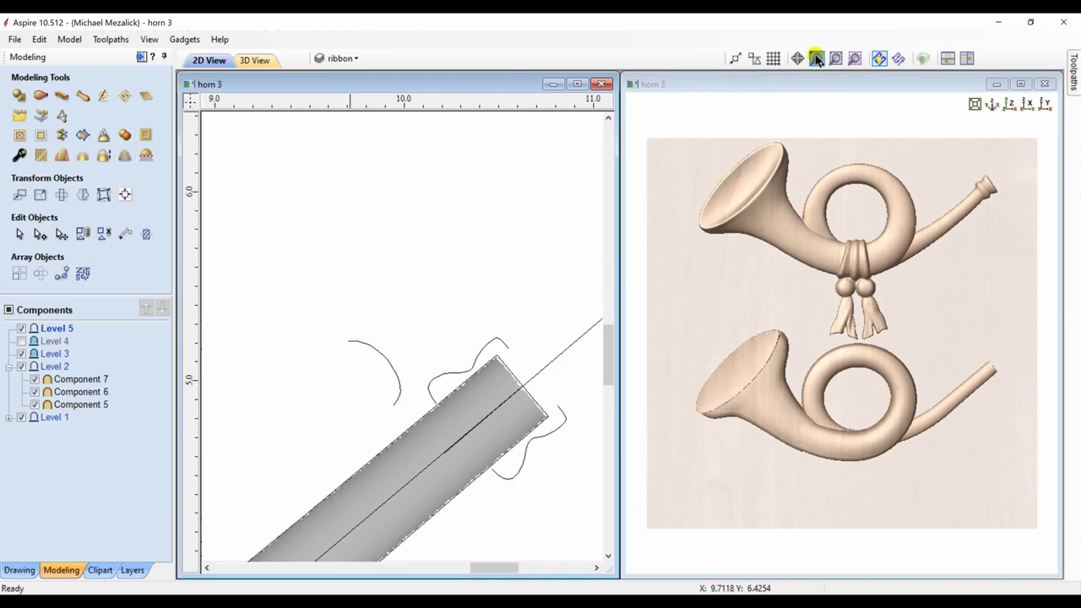
{"action": "left_click", "coordinate": [475, 364]}
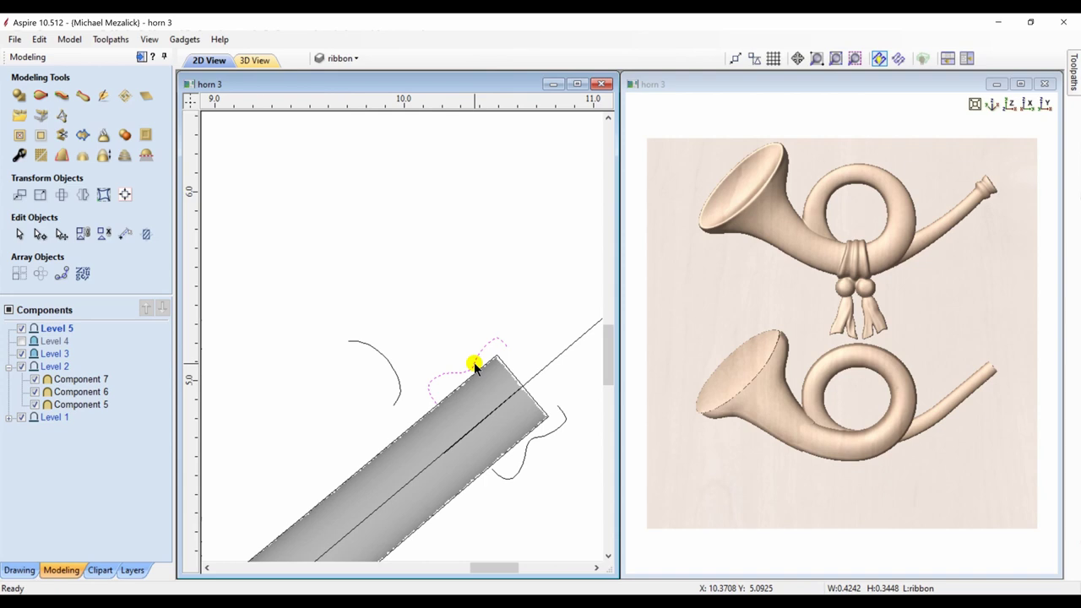
{"action": "left_click", "coordinate": [524, 456]}
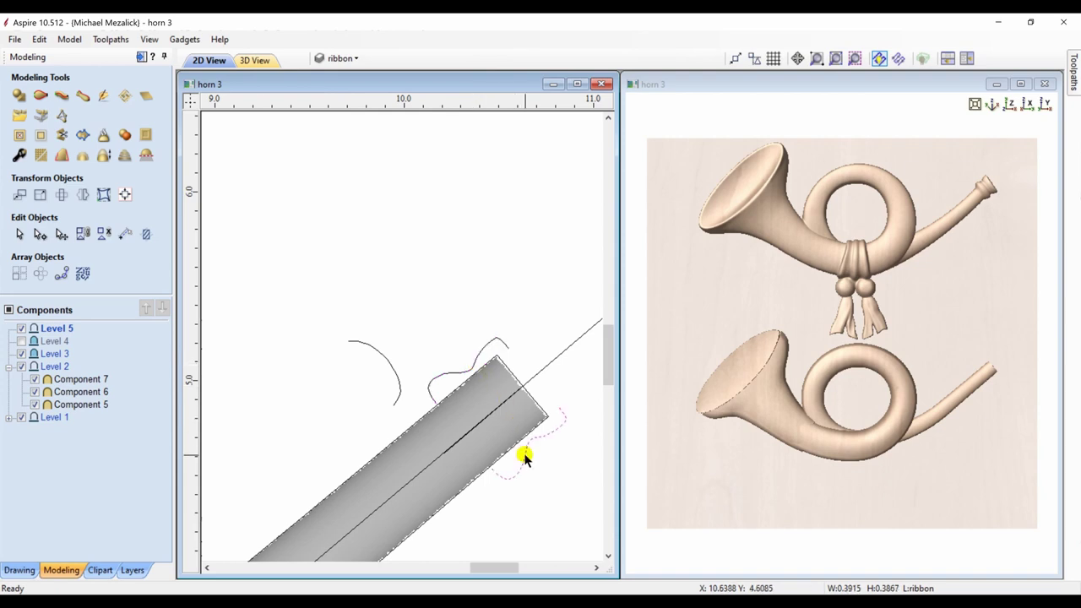
{"action": "left_click", "coordinate": [572, 344]}
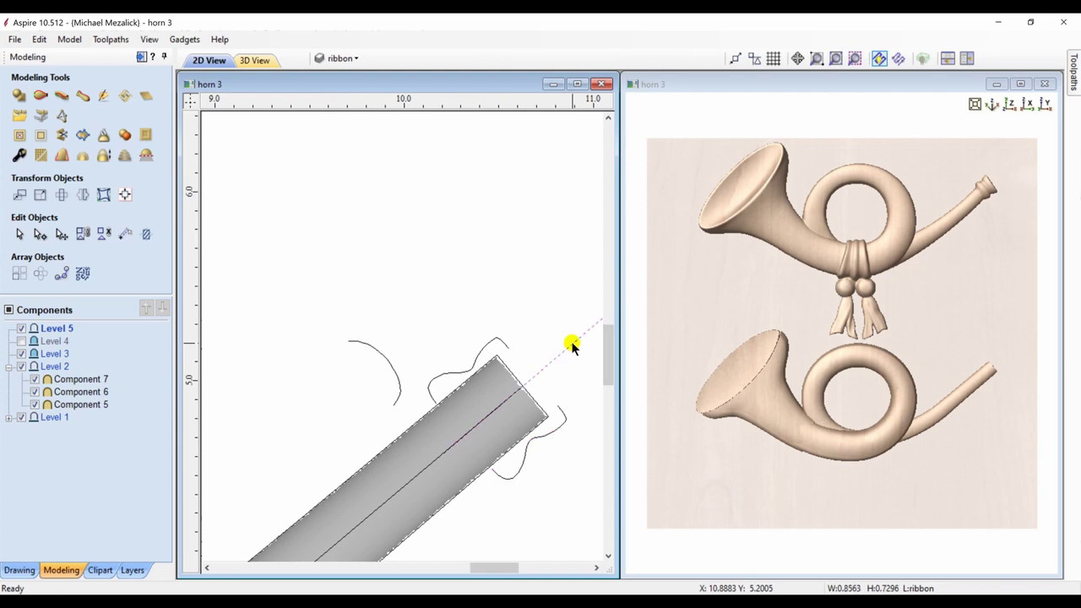
{"action": "key", "text": "Escape"}
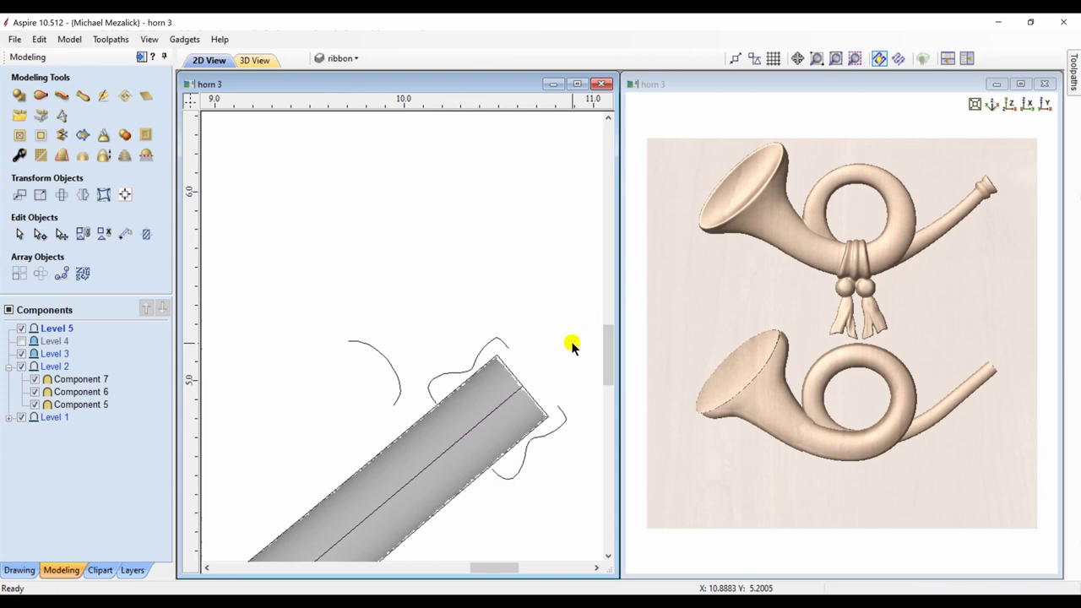
{"action": "left_click", "coordinate": [478, 360]}
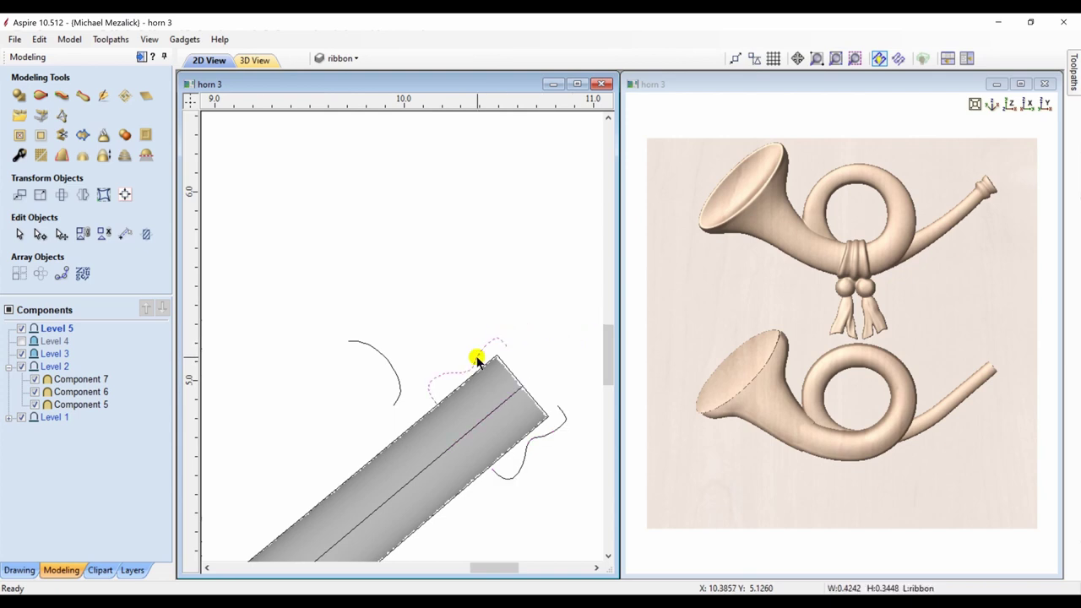
{"action": "left_click", "coordinate": [537, 437]}
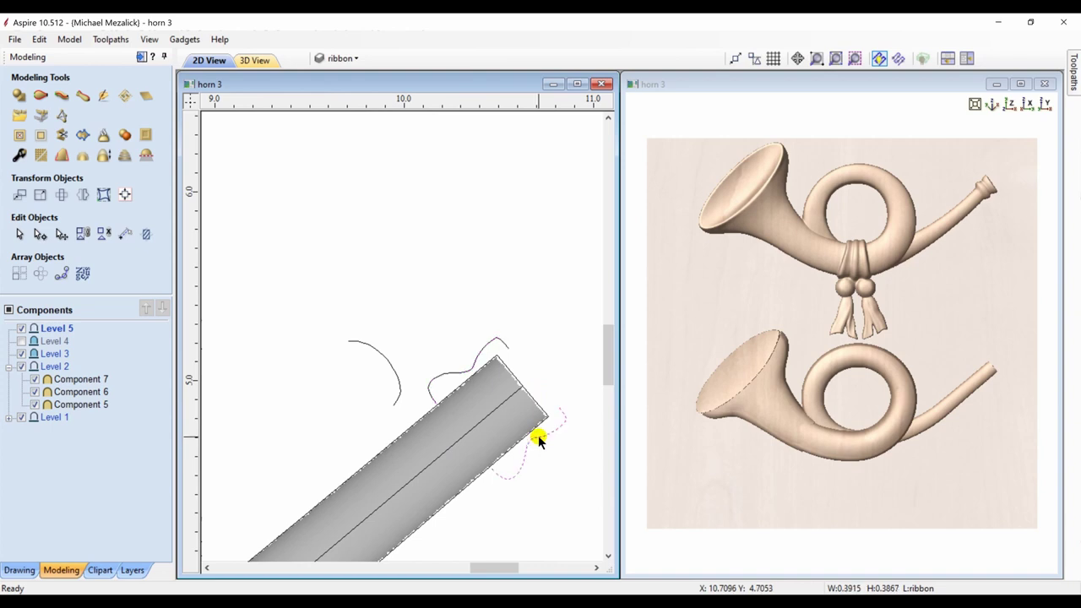
{"action": "left_click", "coordinate": [394, 380]}
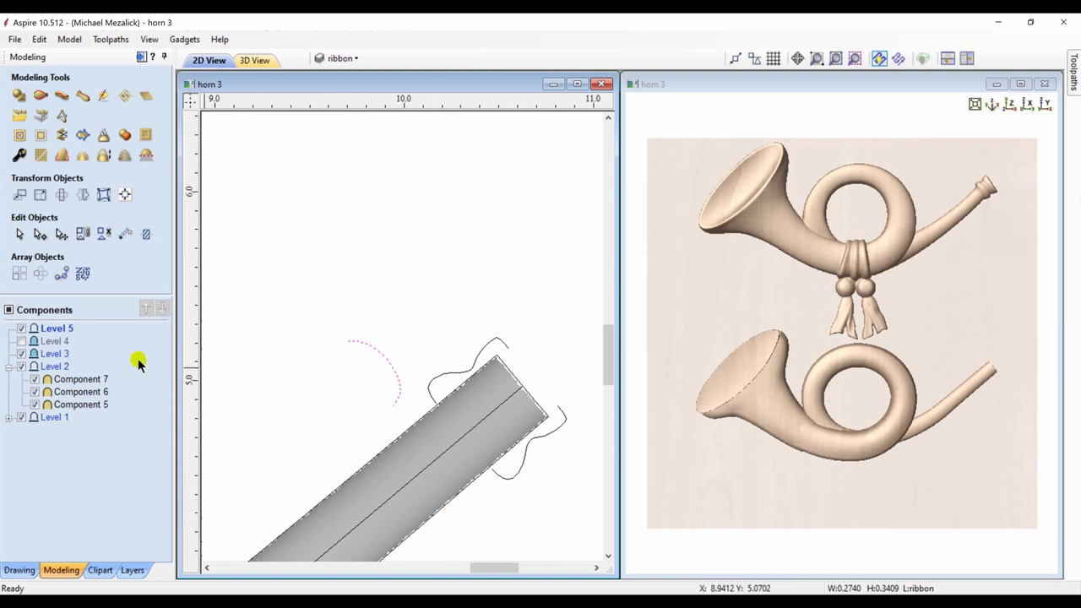
- Make Level 2 active and assign the ribbon curves as Two Rail Sweep rails
{"action": "left_click", "coordinate": [56, 367]}
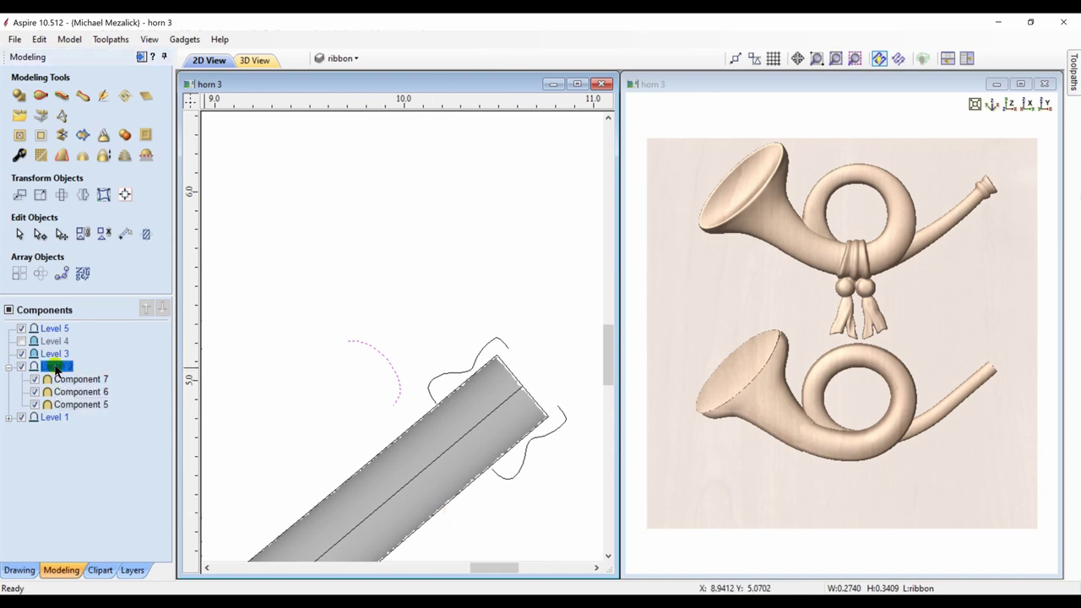
{"action": "left_click", "coordinate": [40, 96]}
{"action": "left_click", "coordinate": [109, 129]}
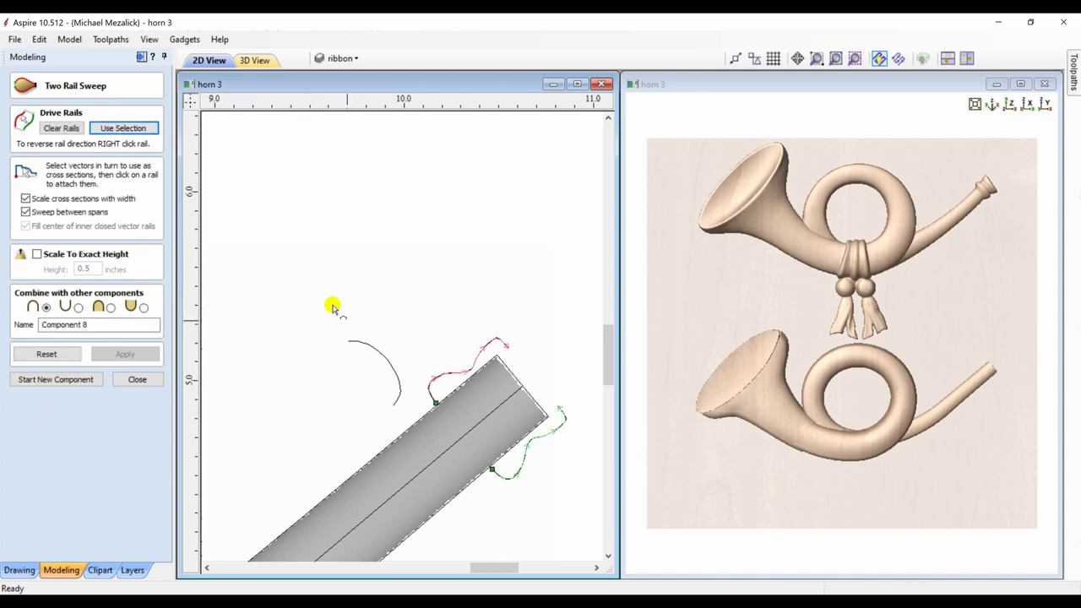
- Sweep the arc cross section between the ribbon rails with Merge, forming Component 8's fluted collar
{"action": "left_click", "coordinate": [373, 349]}
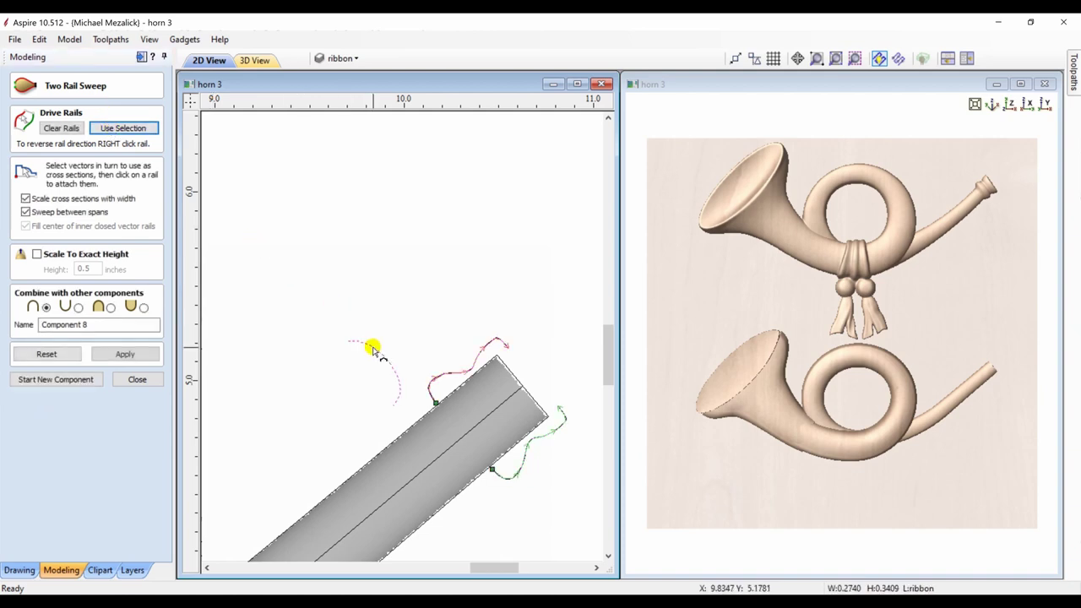
{"action": "left_click", "coordinate": [111, 307]}
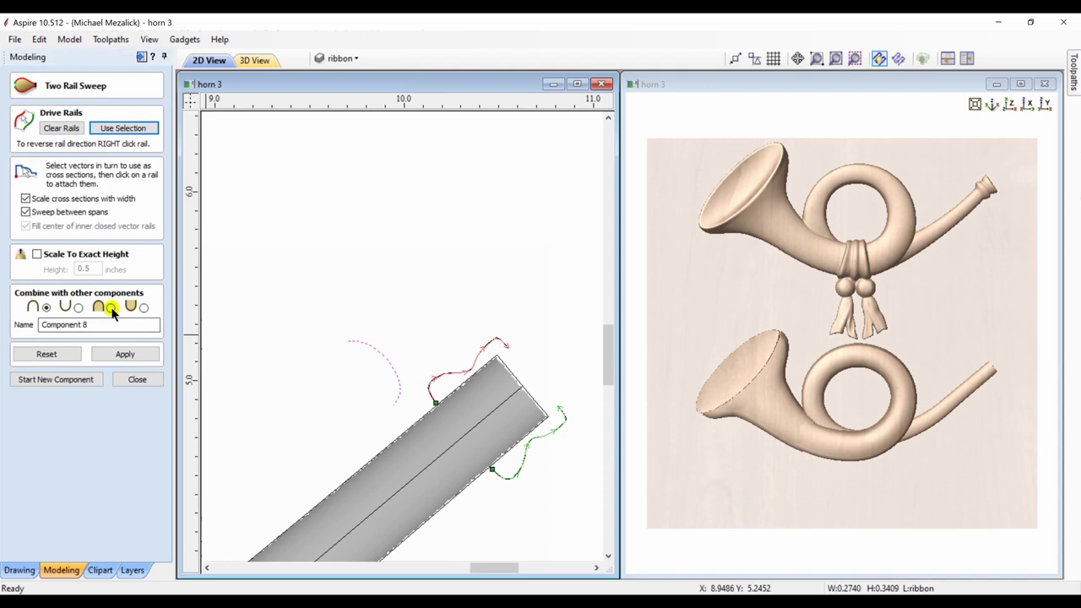
{"action": "left_click", "coordinate": [127, 354]}
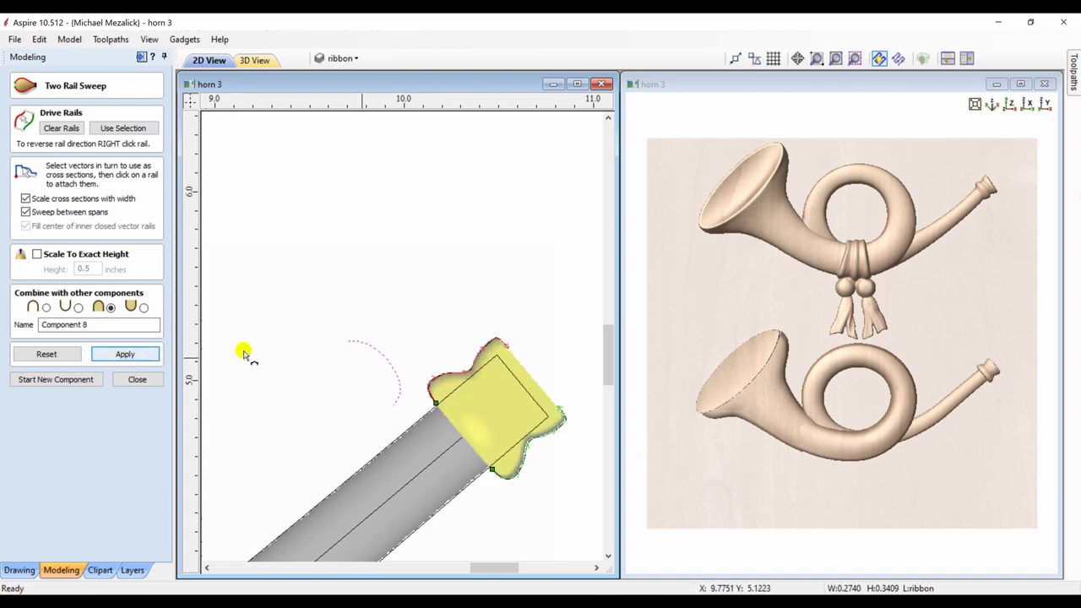
{"action": "left_click", "coordinate": [138, 380]}
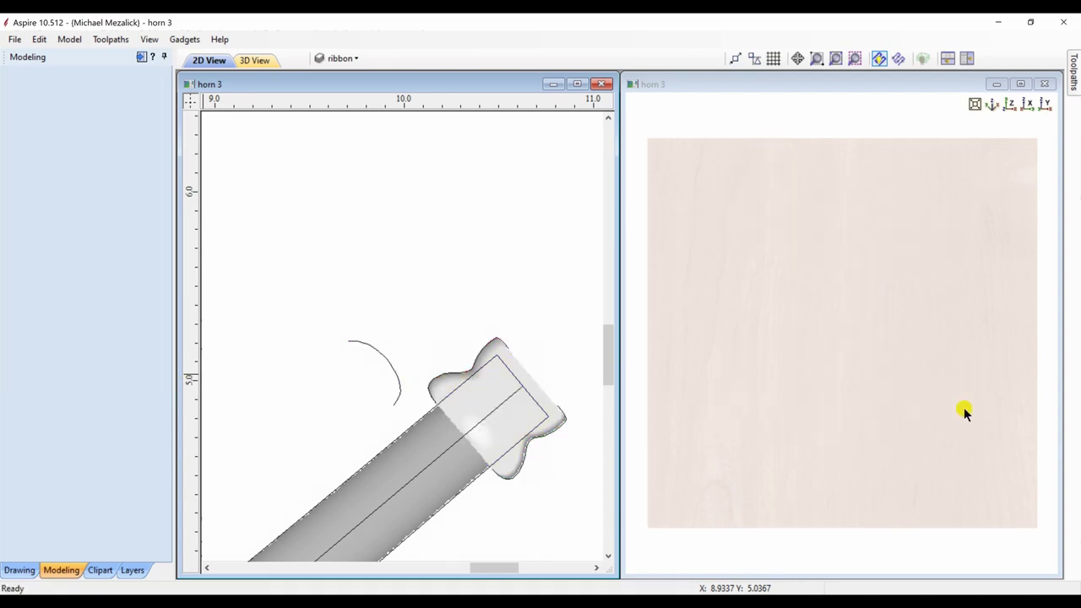
{"action": "left_click", "coordinate": [964, 405]}
{"action": "scroll", "coordinate": [967, 400], "scroll_direction": "up", "scroll_amount": 5}
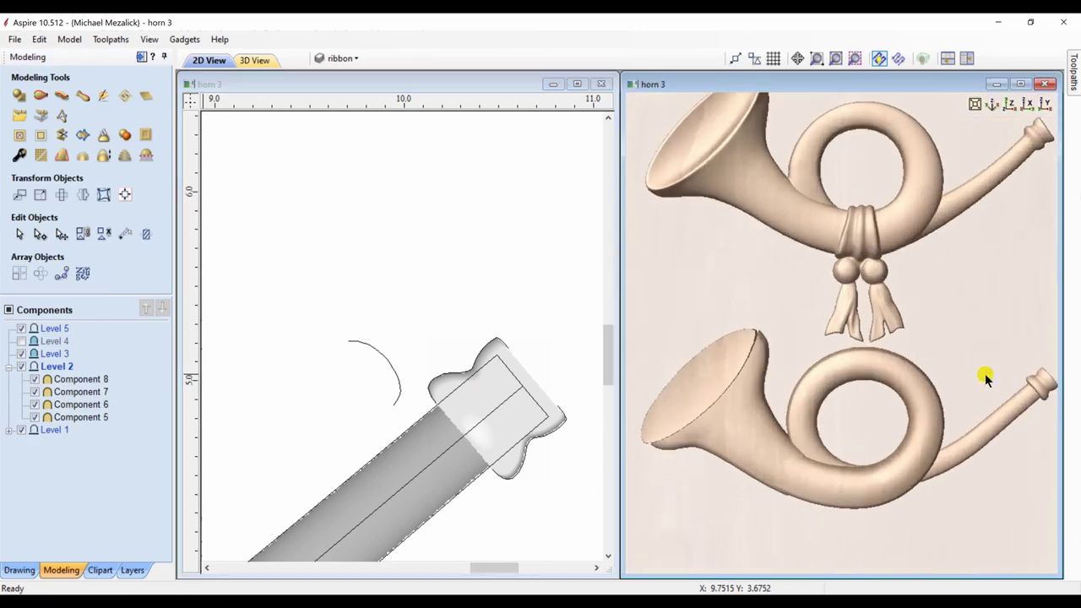
{"action": "middle_click_drag", "start_coordinate": [988, 377], "coordinate": [820, 410]}
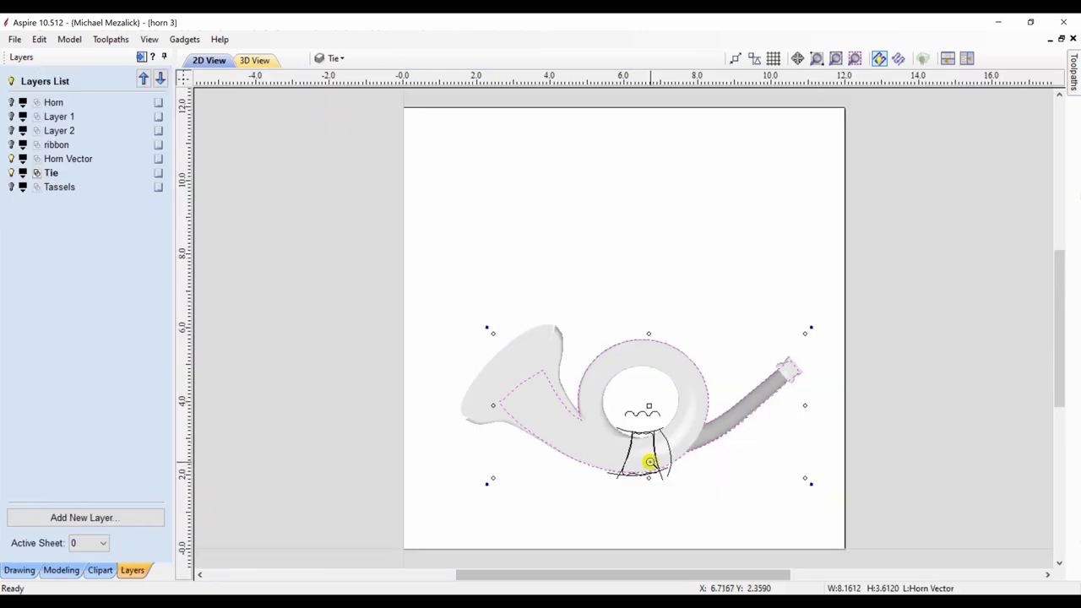
{"action": "scroll", "coordinate": [650, 435], "scroll_direction": "up", "scroll_amount": 3}
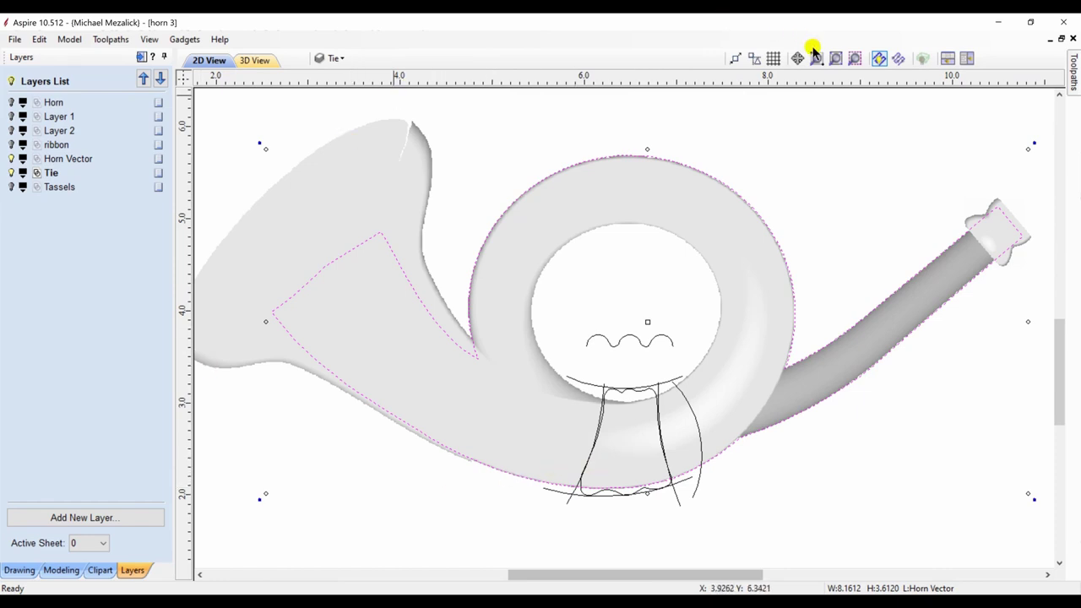
- Select the tie's top and bottom arcs and make Level 3 the active component level
{"action": "key", "text": "Escape"}
{"action": "middle_click_drag", "start_coordinate": [624, 394], "coordinate": [608, 418]}
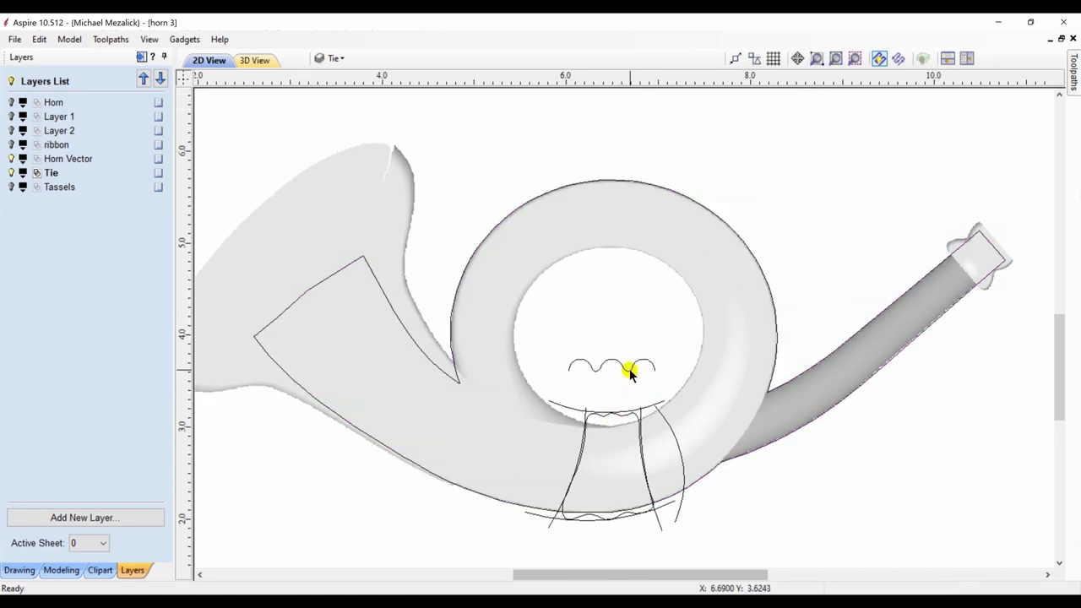
{"action": "left_click", "coordinate": [629, 369]}
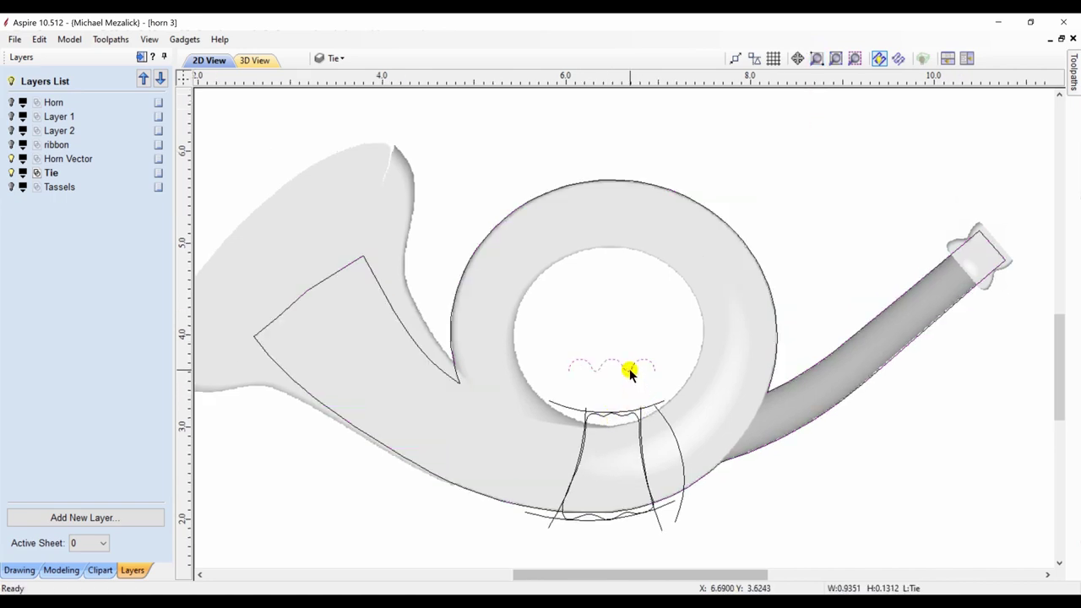
{"action": "left_click", "coordinate": [630, 414]}
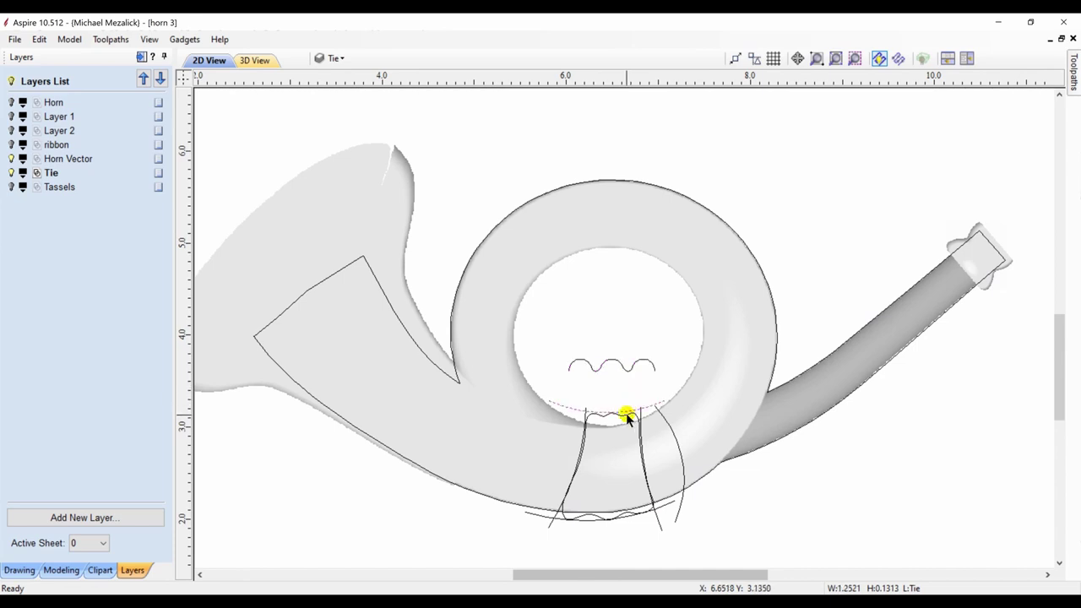
{"action": "left_click", "coordinate": [623, 418]}
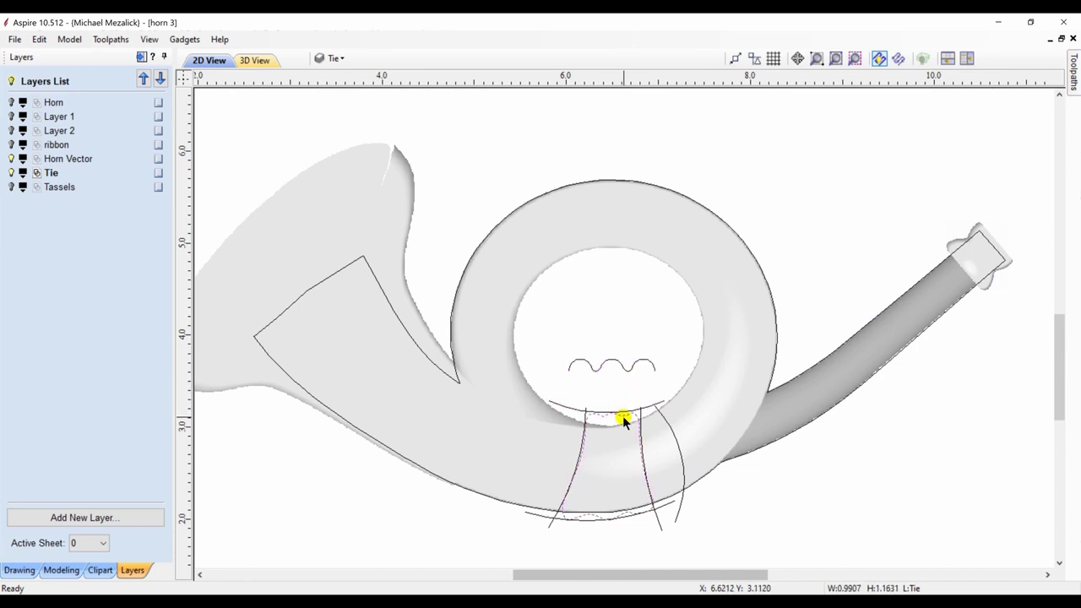
{"action": "left_click", "coordinate": [666, 503]}
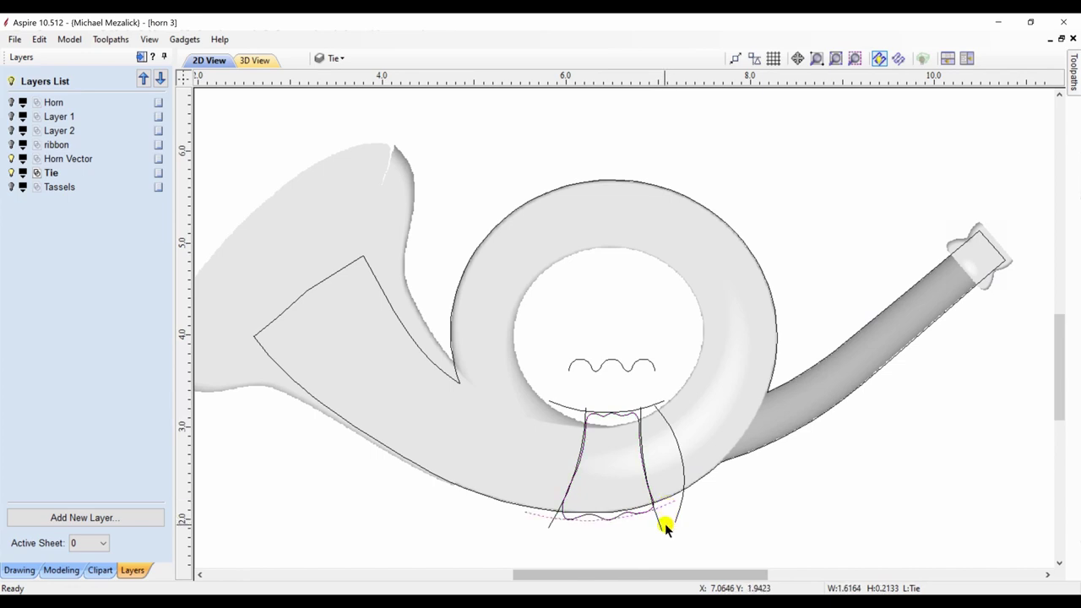
{"action": "left_click", "coordinate": [656, 521]}
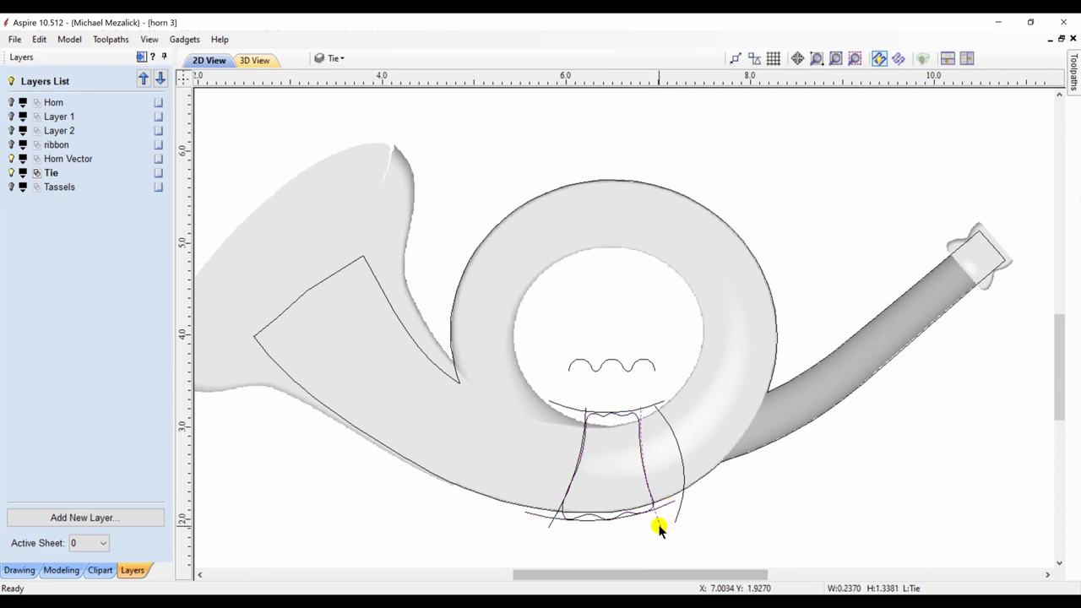
{"action": "left_click", "coordinate": [550, 526]}
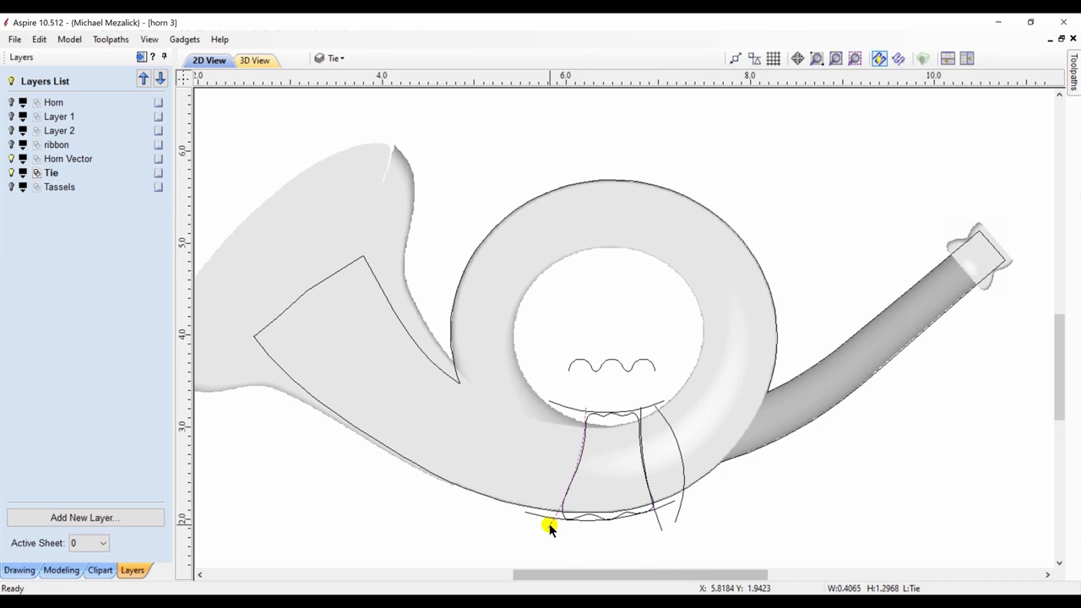
{"action": "left_click", "coordinate": [571, 410]}
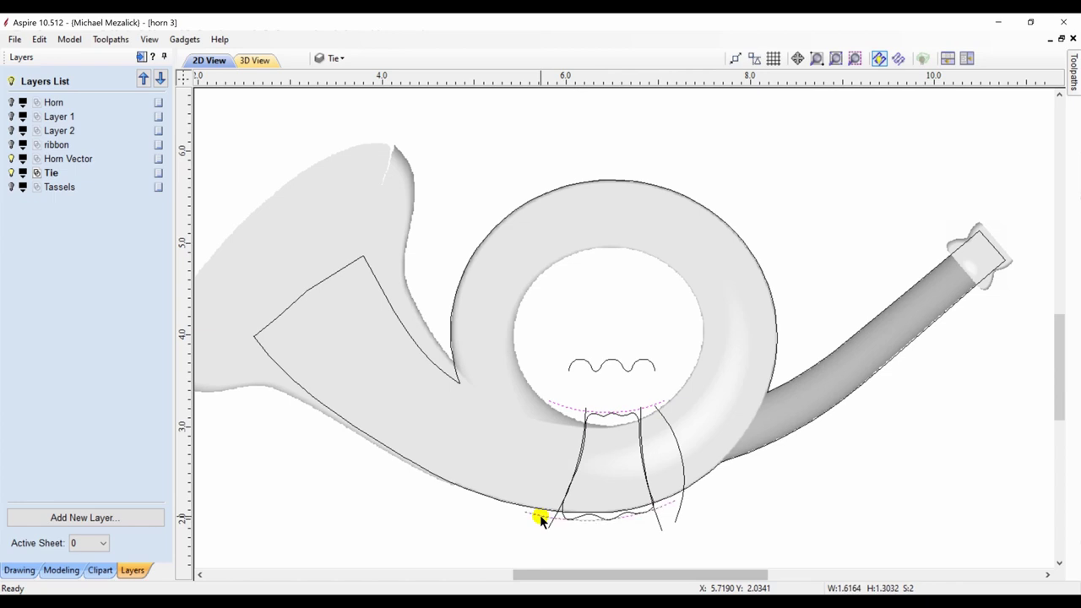
{"action": "left_click", "coordinate": [68, 568]}
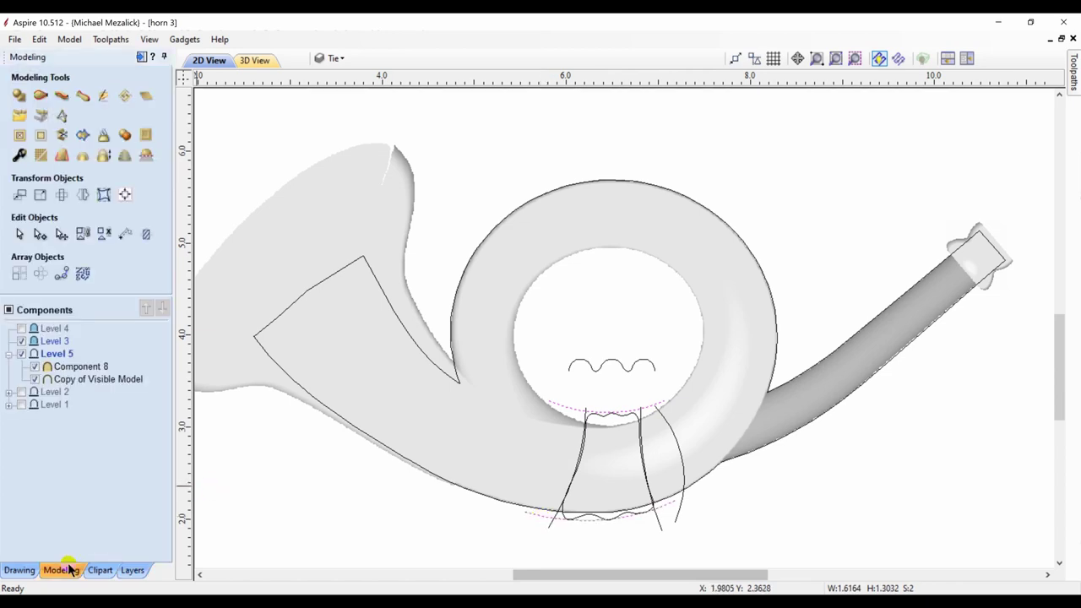
{"action": "left_click", "coordinate": [53, 342]}
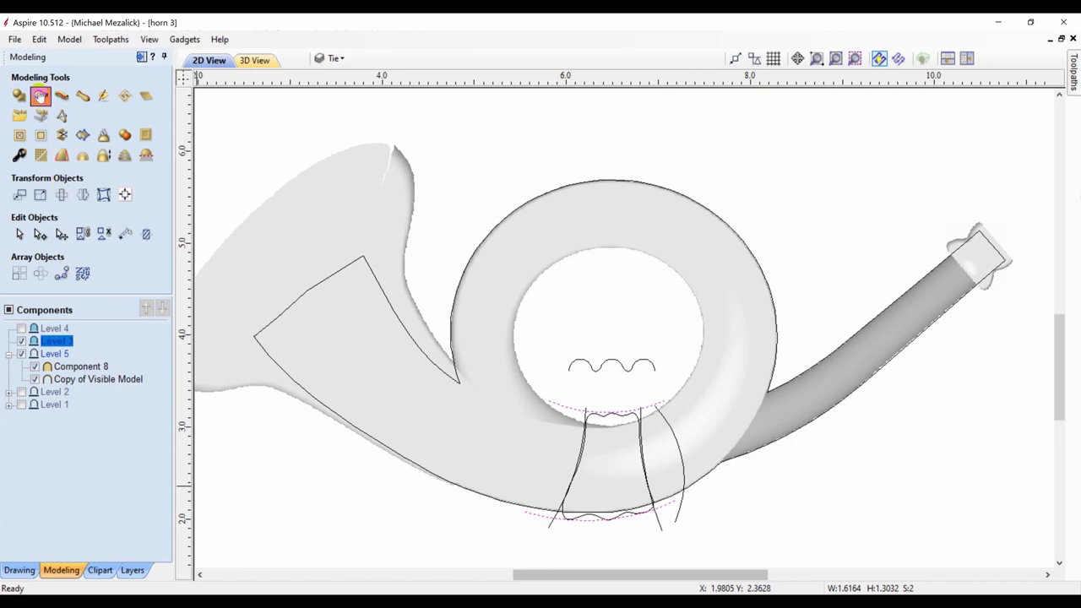
- Sweep the tie band between the selected arcs with Merge, creating Component 9
{"action": "left_click", "coordinate": [40, 96]}
{"action": "left_click", "coordinate": [113, 127]}
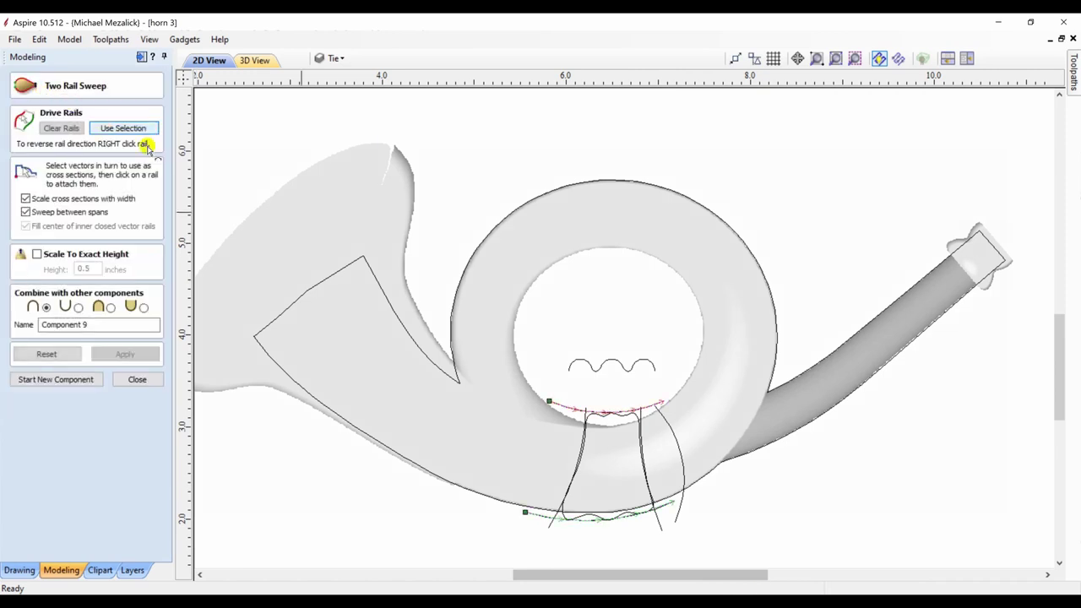
{"action": "left_click", "coordinate": [673, 434]}
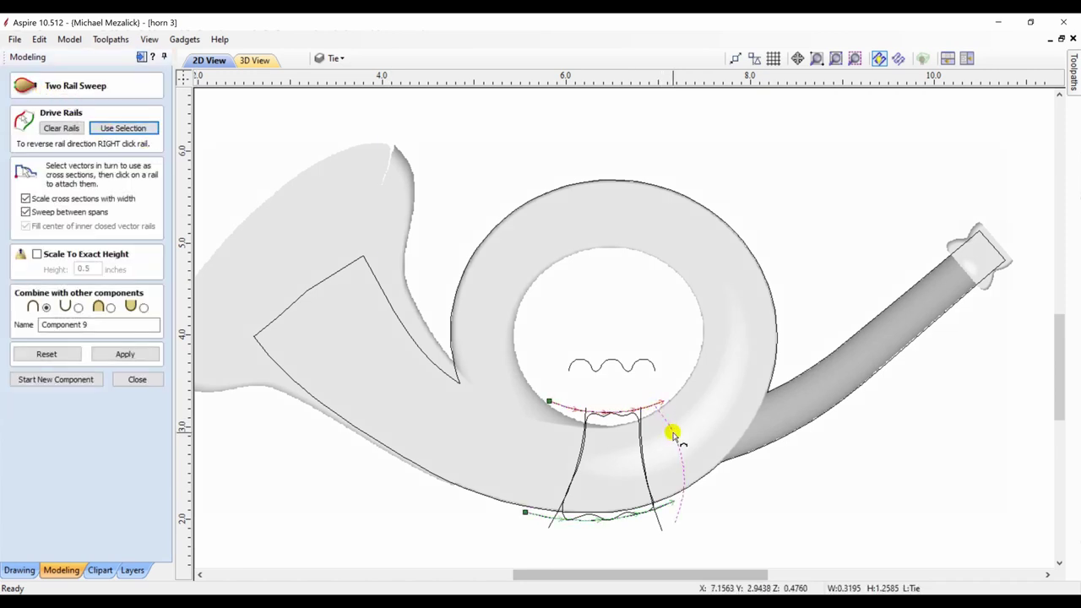
{"action": "left_click", "coordinate": [111, 307]}
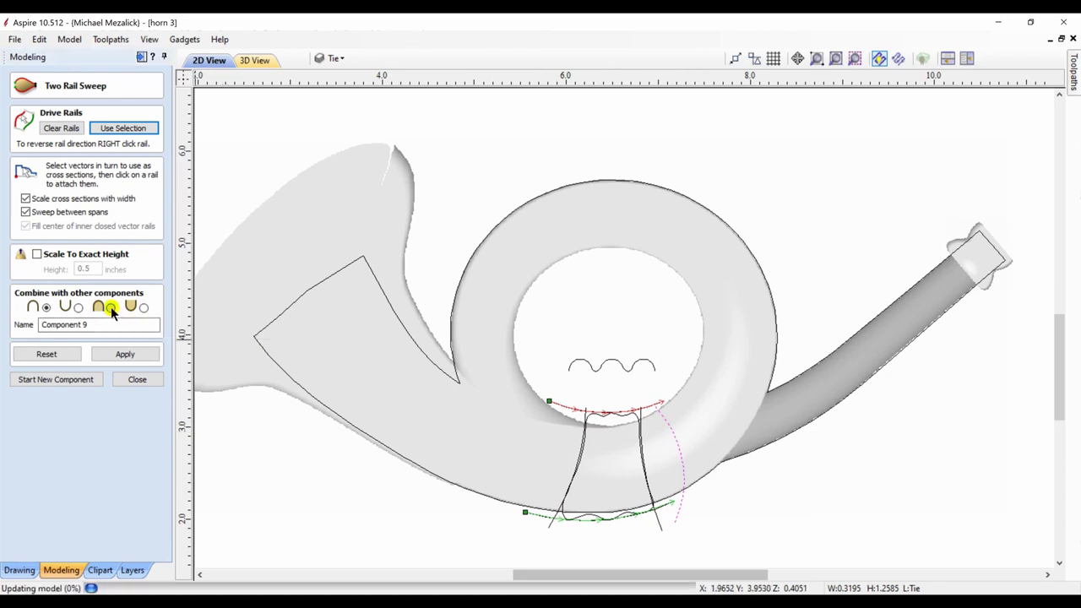
{"action": "left_click", "coordinate": [122, 355]}
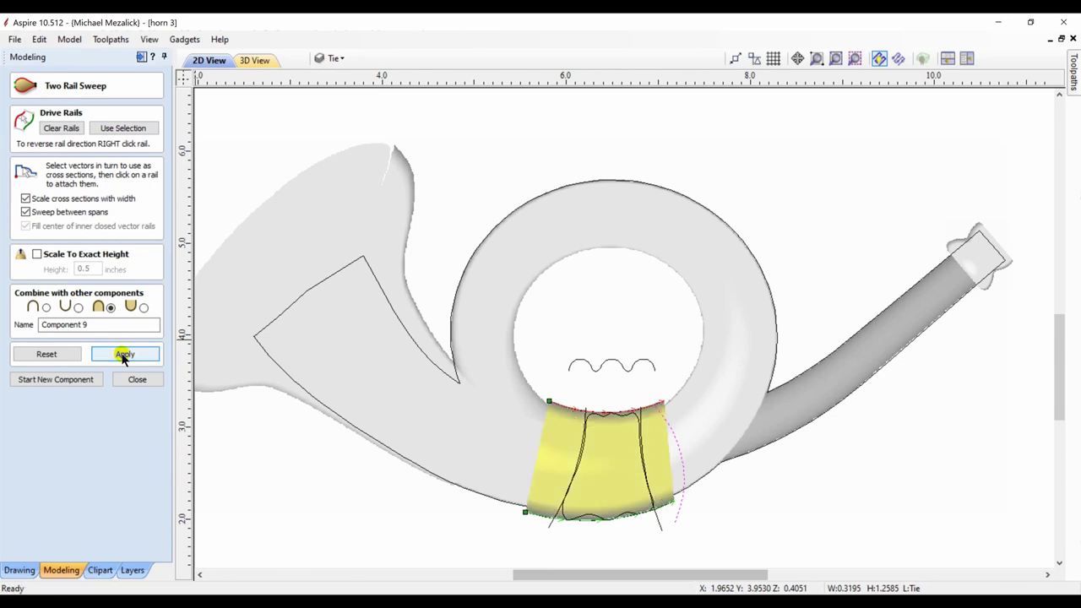
{"action": "left_click", "coordinate": [131, 380]}
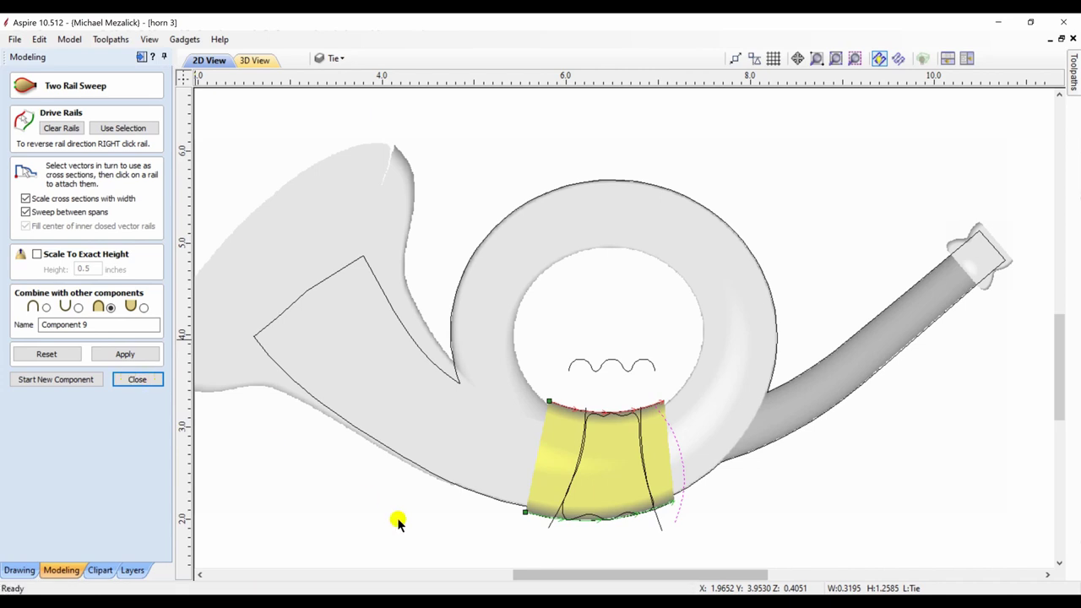
- Trim Component 9 to the tie outline vector and tile the 2D and 3D views
{"action": "left_click", "coordinate": [547, 531]}
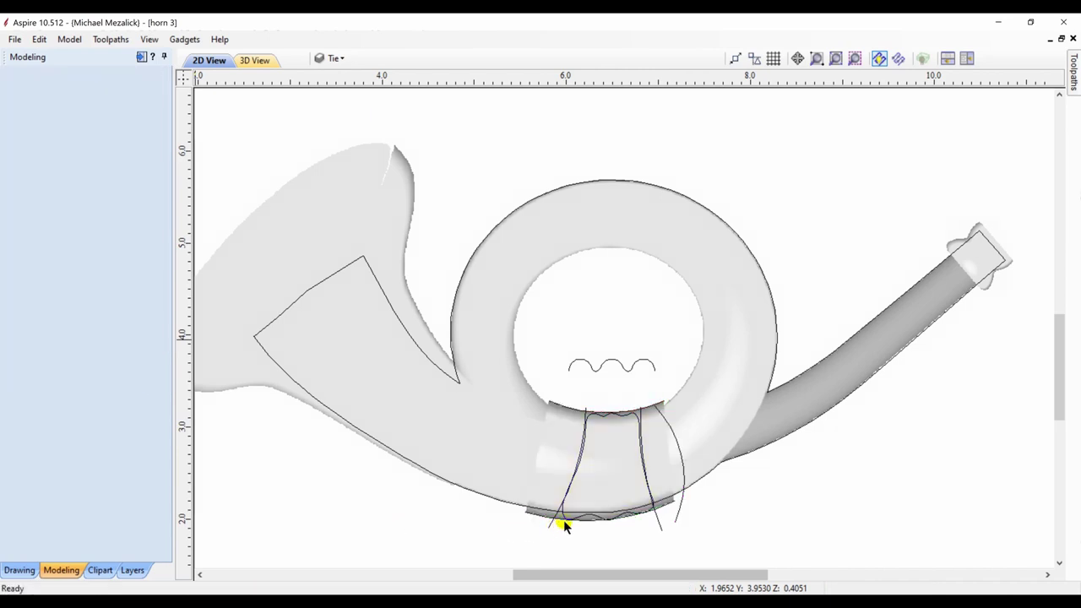
{"action": "left_click", "coordinate": [579, 521]}
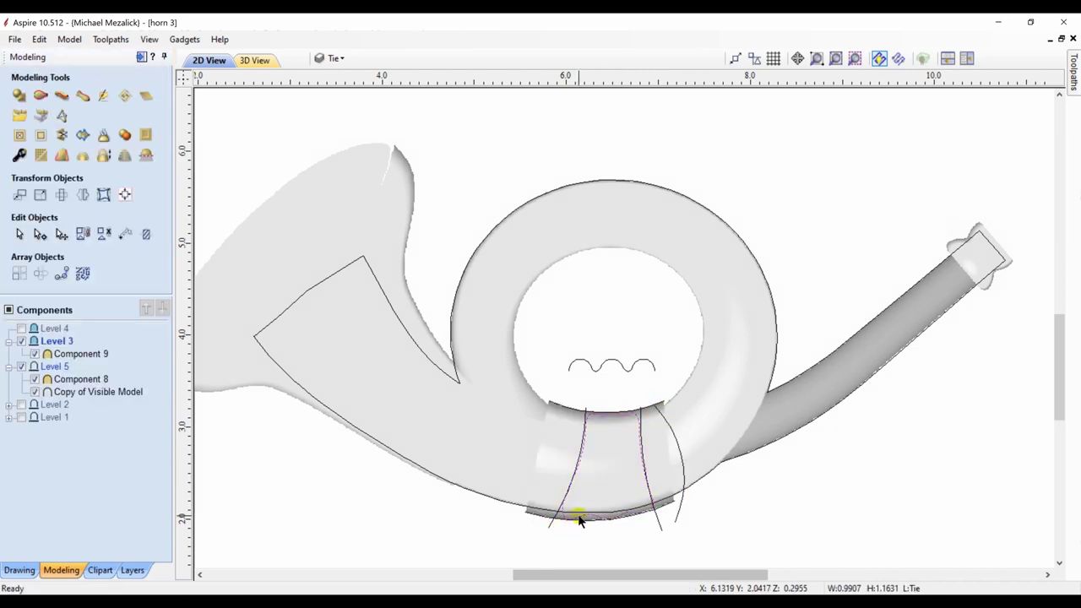
{"action": "left_click", "coordinate": [545, 464]}
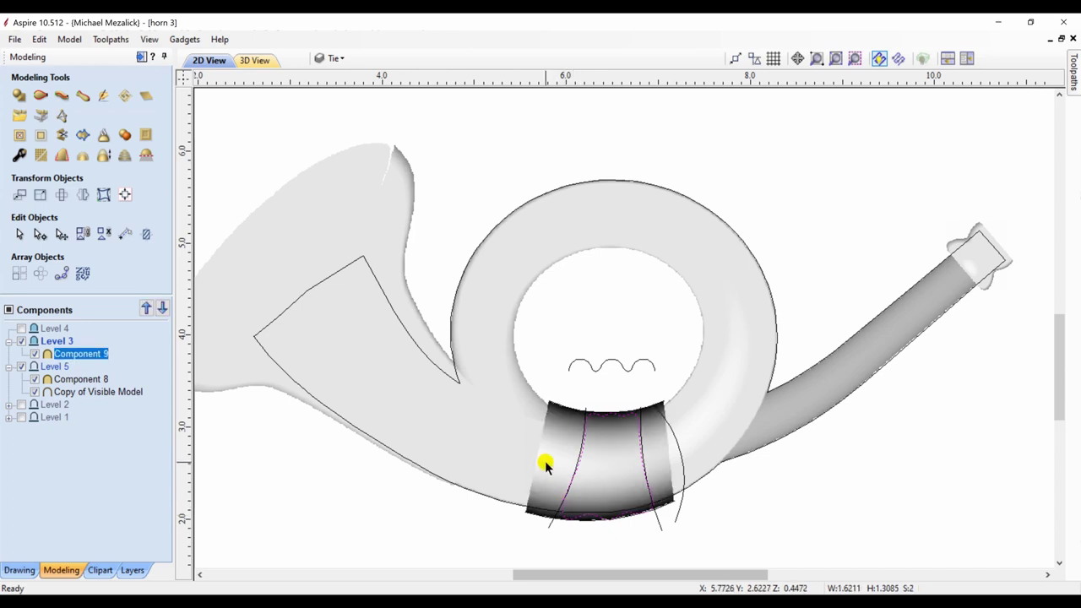
{"action": "left_click", "coordinate": [42, 136]}
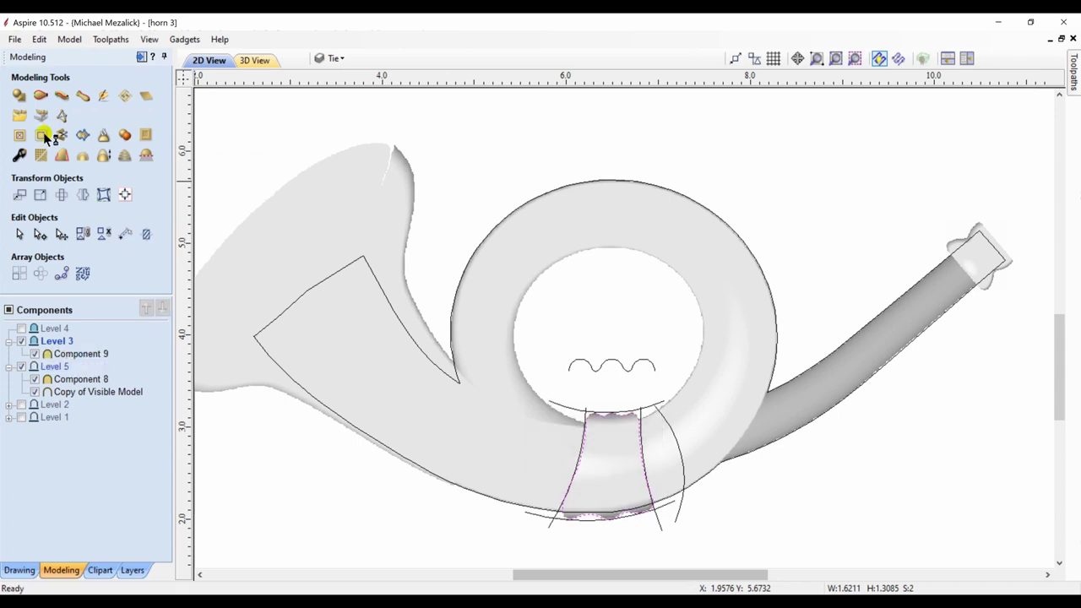
{"action": "key", "text": "F4"}
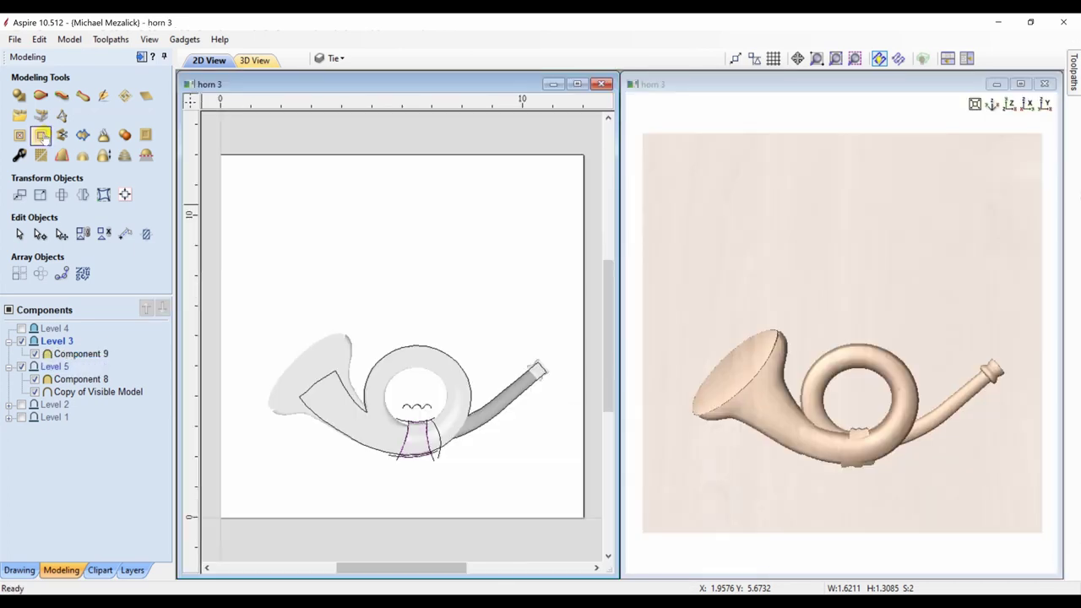
- Hide Level 5 and select the tie's left and right side curves
{"action": "left_click", "coordinate": [22, 366]}
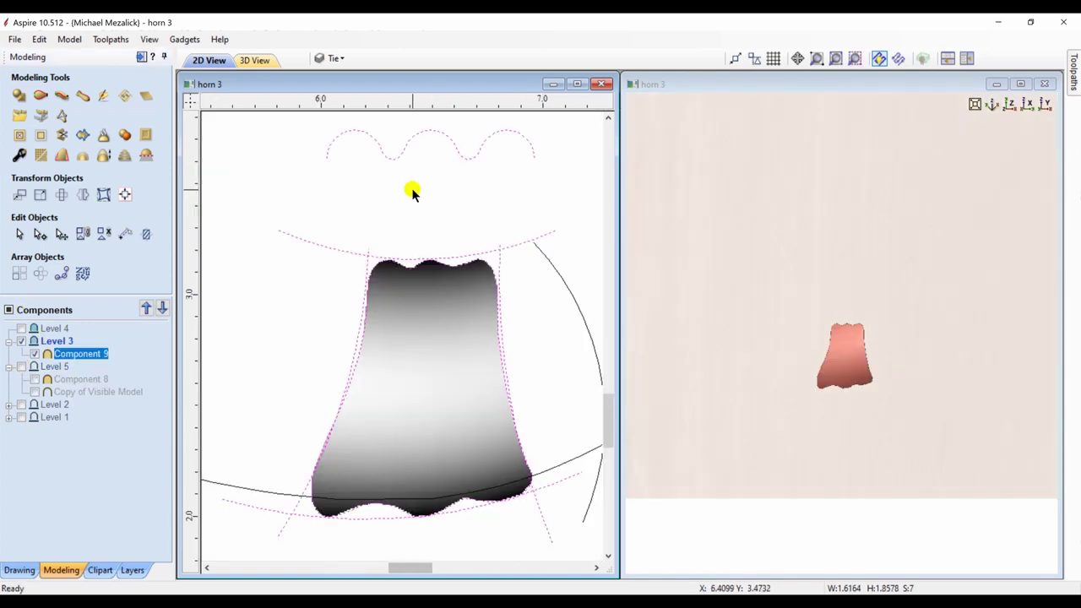
{"action": "left_click", "coordinate": [413, 191]}
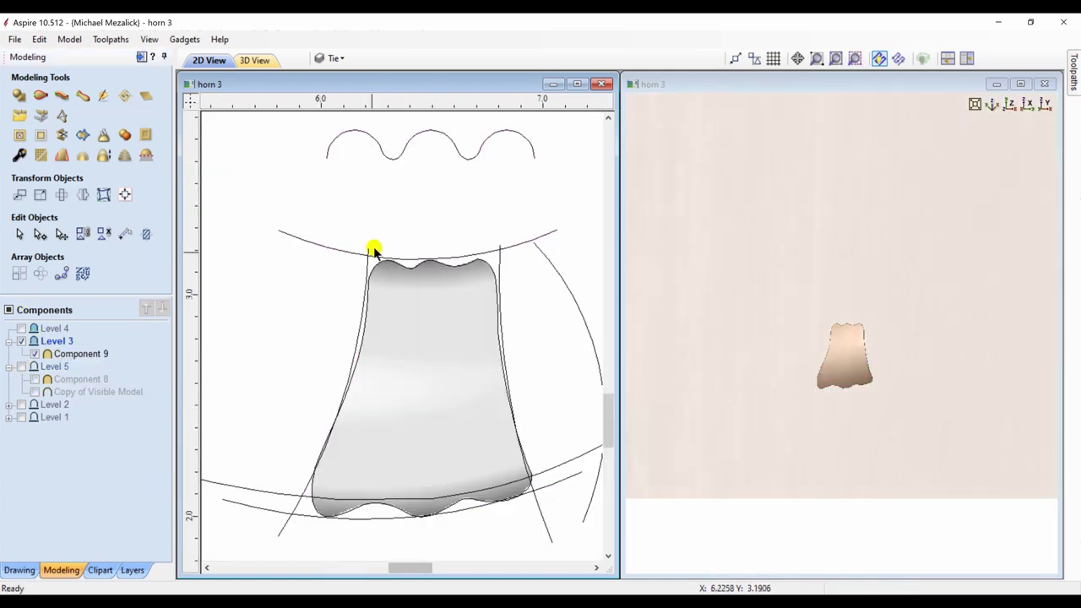
{"action": "left_click", "coordinate": [296, 507]}
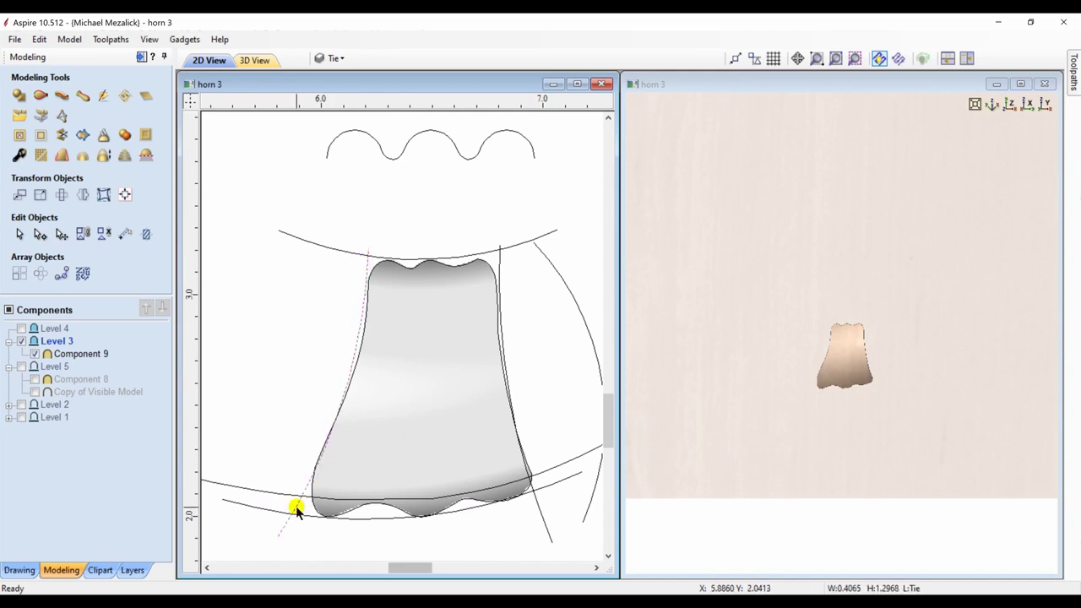
{"action": "left_click", "coordinate": [541, 515], "text": "shift"}
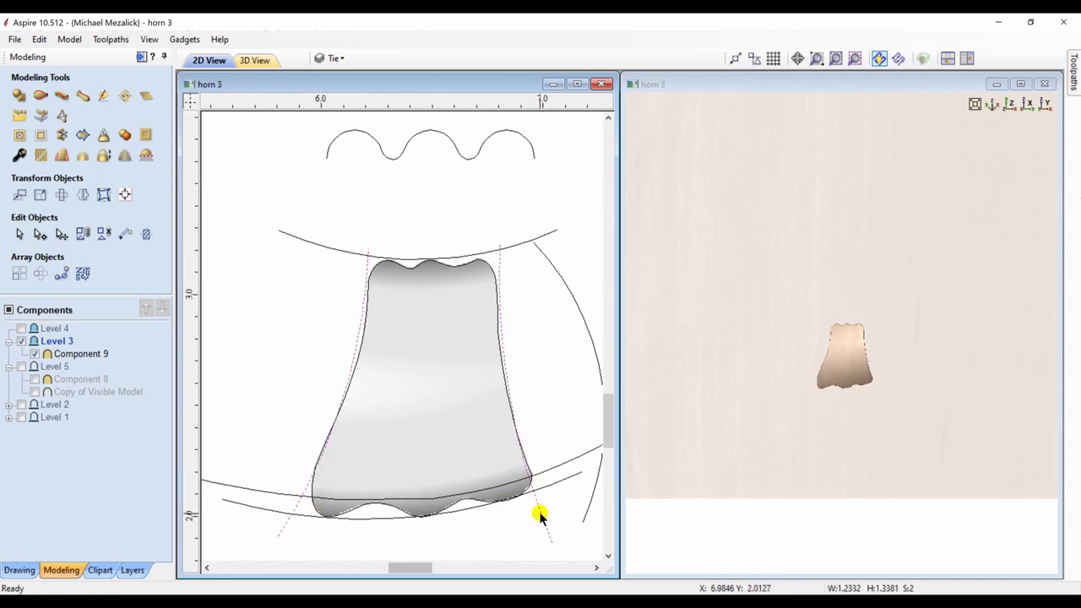
- Two-rail sweep the wavy cross-section between the side curves, creating fluted Component 10
{"action": "left_click", "coordinate": [41, 96]}
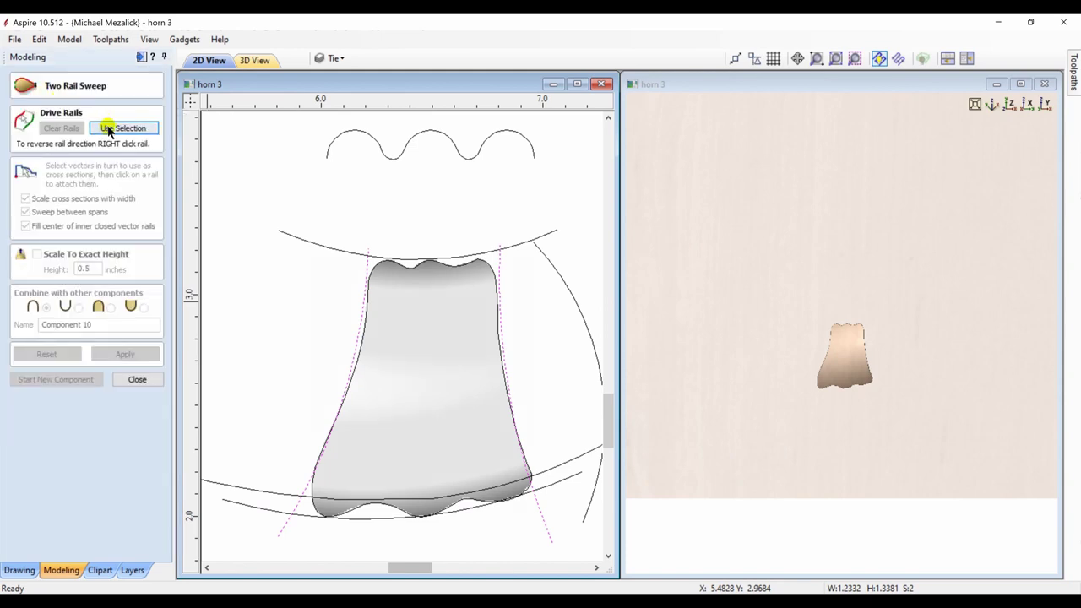
{"action": "left_click", "coordinate": [108, 128]}
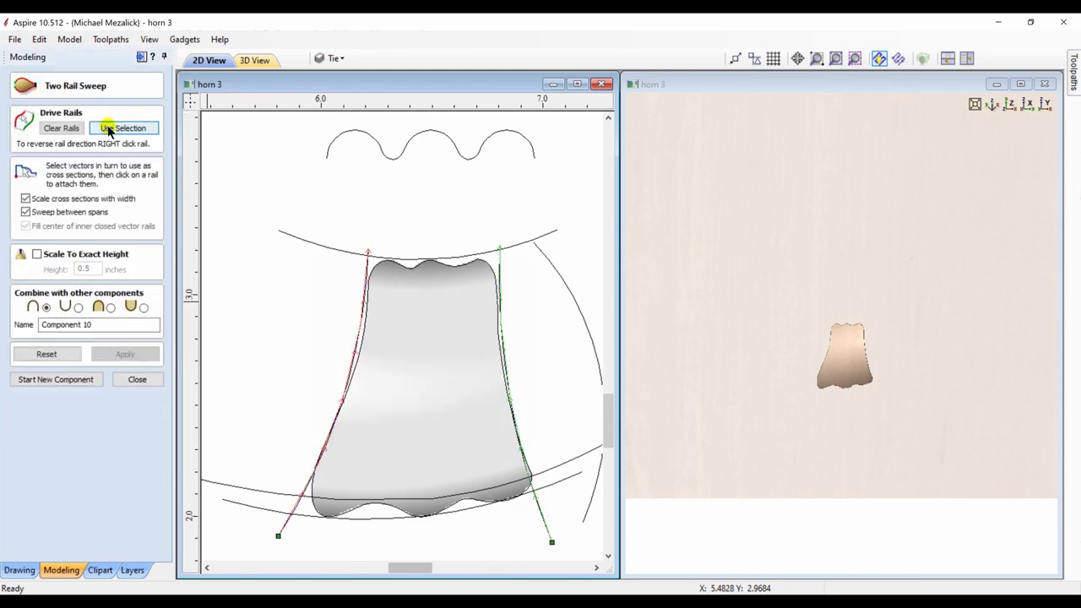
{"action": "left_click", "coordinate": [389, 161]}
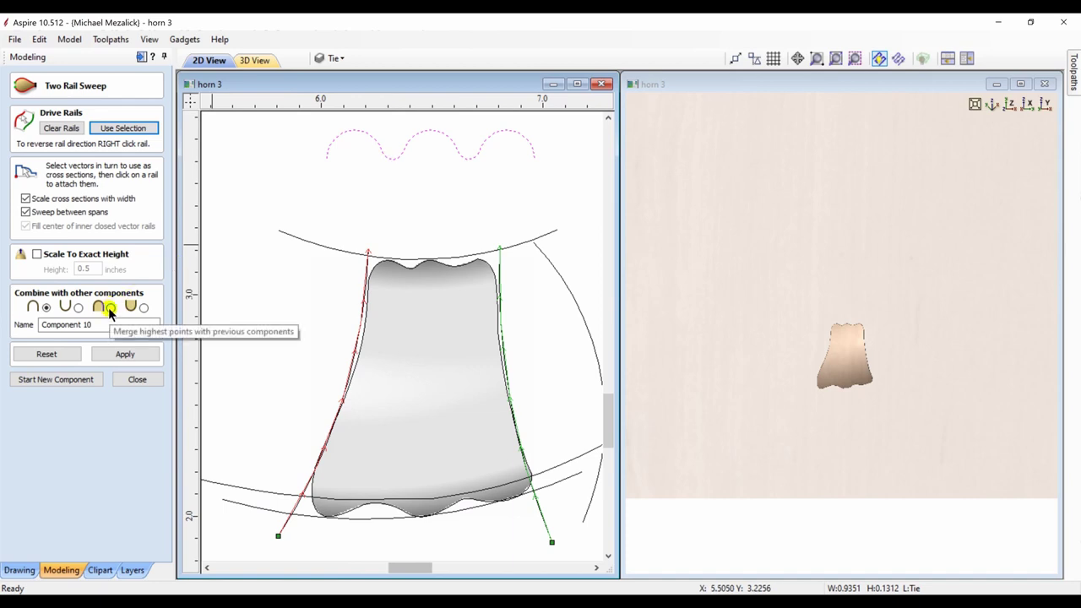
{"action": "left_click", "coordinate": [121, 355]}
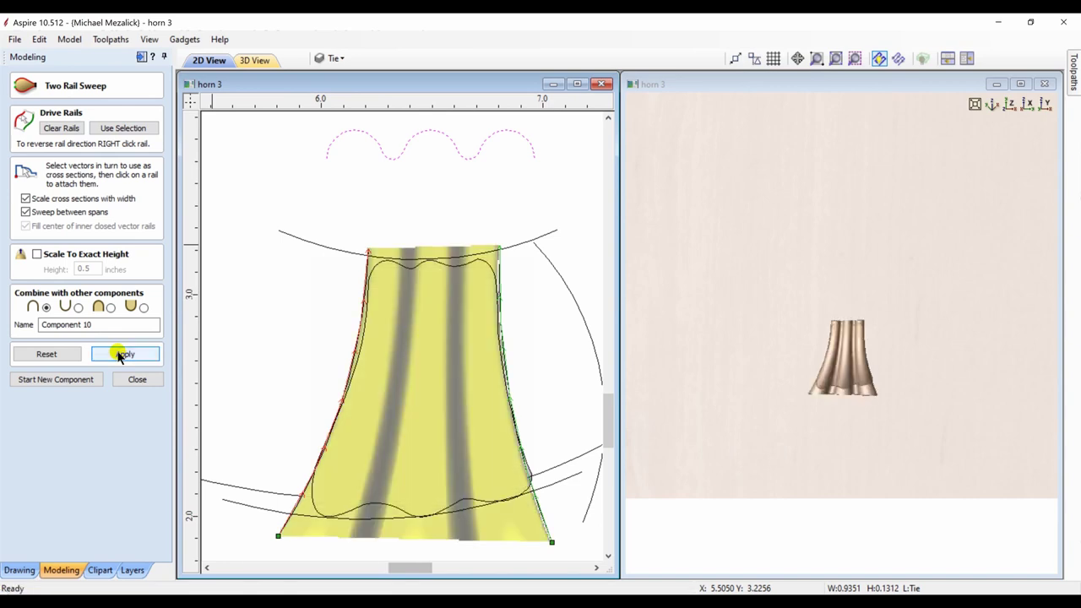
{"action": "left_click", "coordinate": [131, 381]}
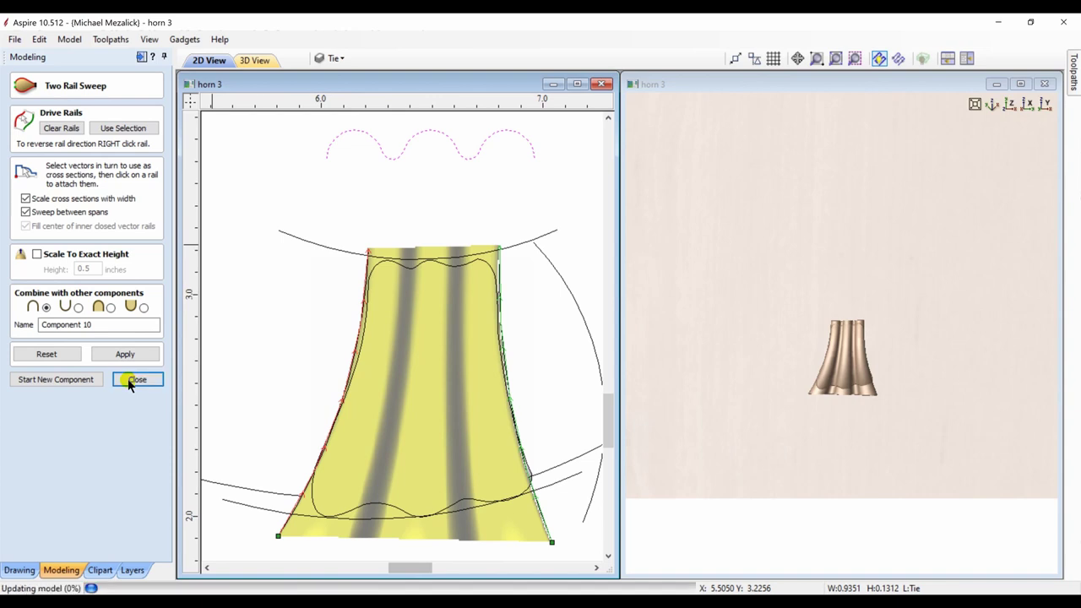
- Trim the fluted band Component 10 to the closed tie outline, then re-show Level 5 and zoom to the whole page
{"action": "left_click", "coordinate": [352, 510]}
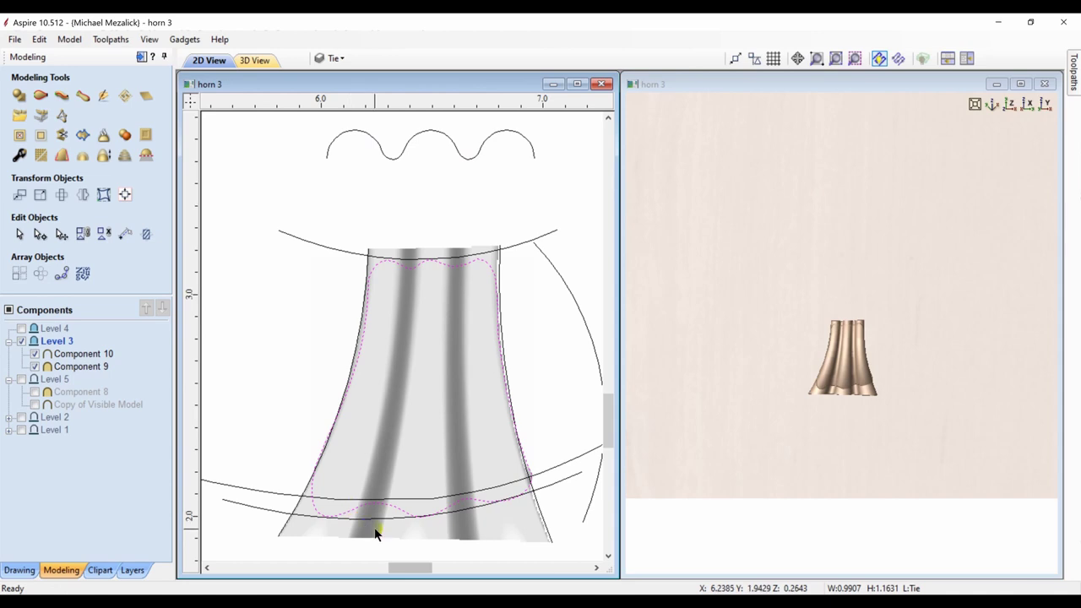
{"action": "left_click", "coordinate": [376, 532], "text": "shift"}
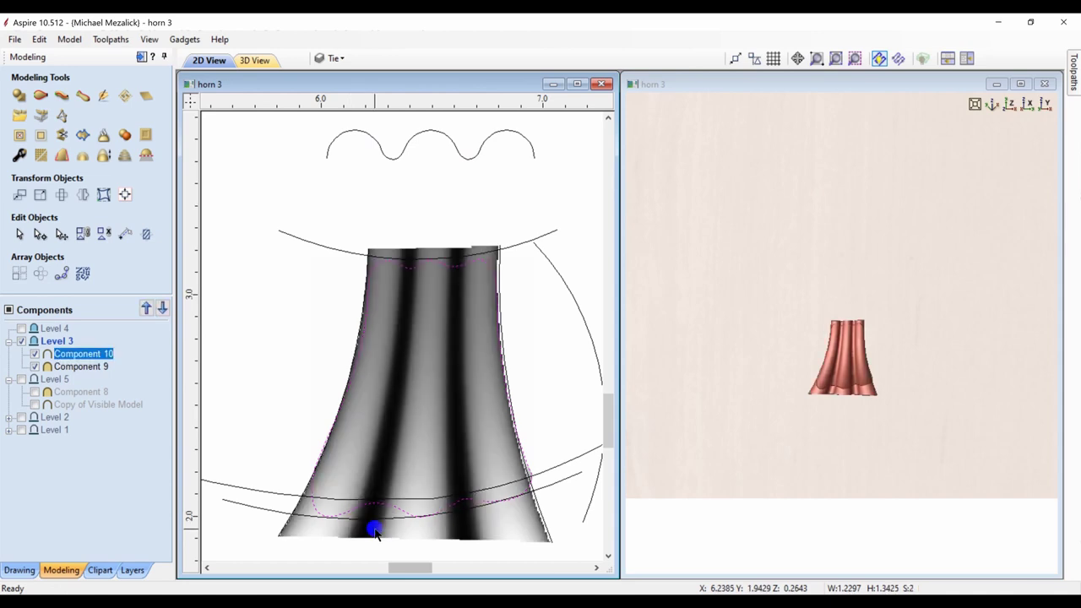
{"action": "left_click", "coordinate": [41, 137]}
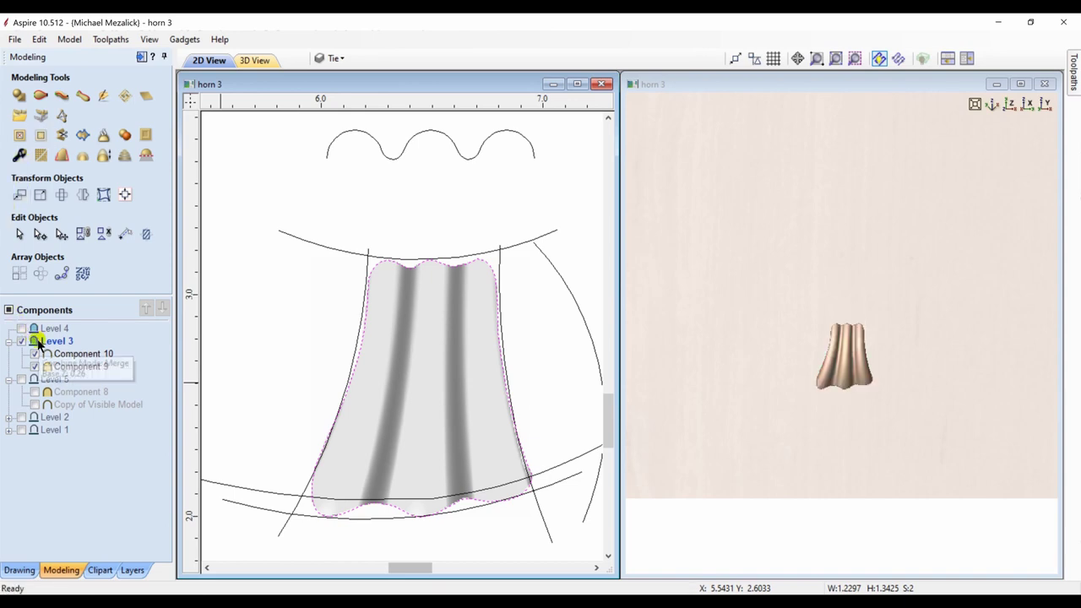
{"action": "left_click", "coordinate": [21, 380]}
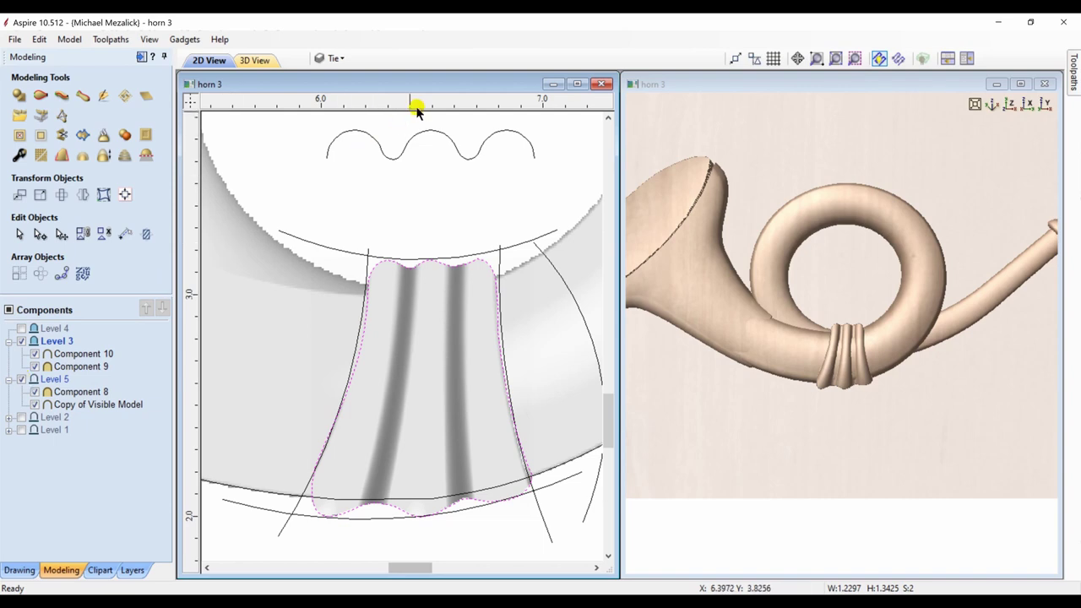
{"action": "left_click", "coordinate": [836, 60]}
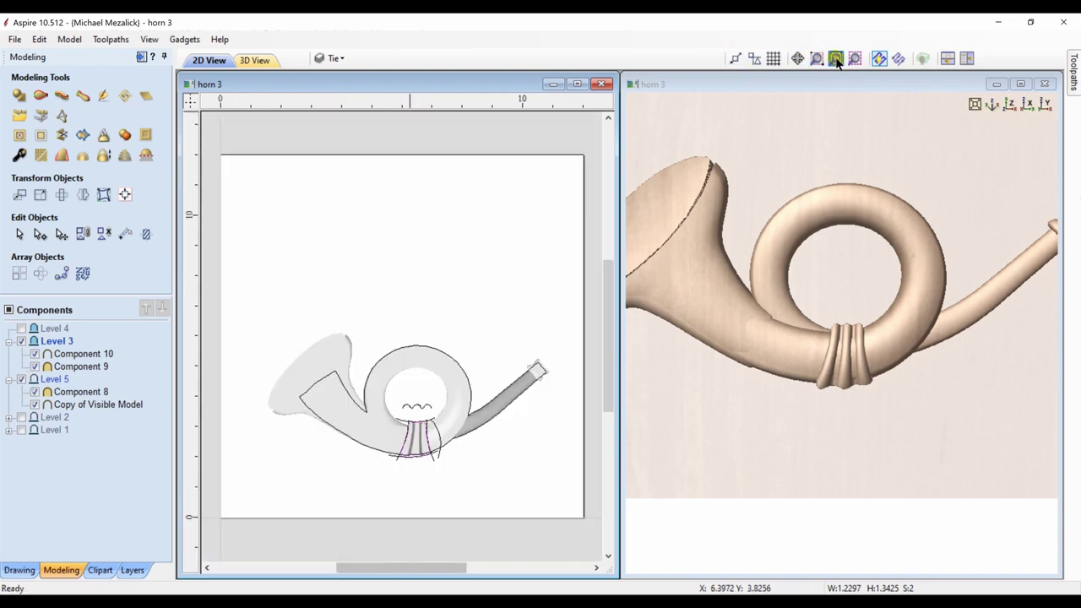
- Show the Tassels layer and zoom in on the tie and tassel vectors
{"action": "left_click", "coordinate": [133, 571]}
{"action": "left_click", "coordinate": [12, 187]}
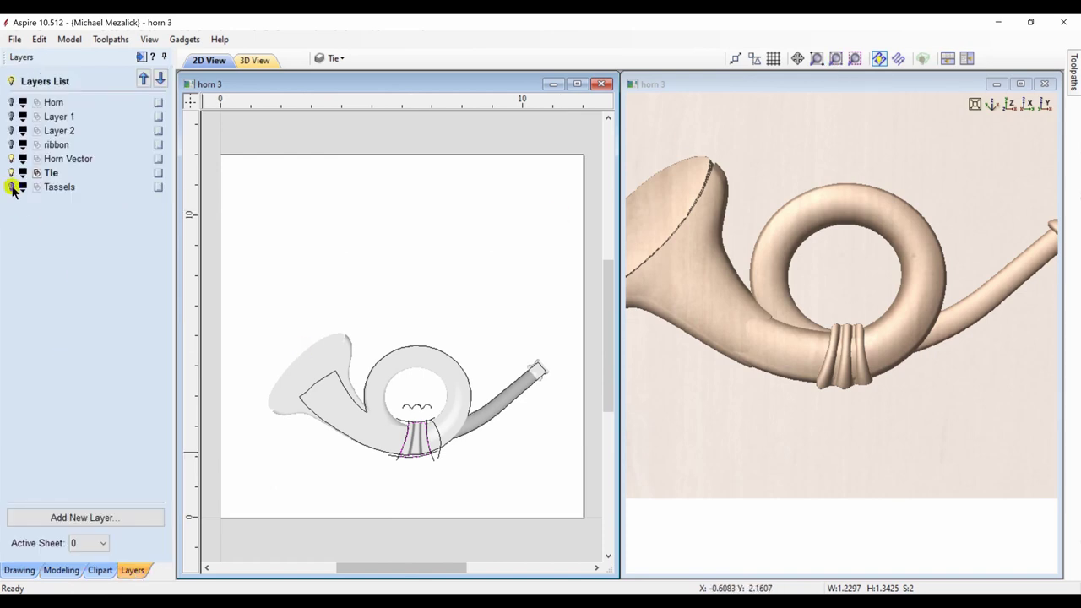
{"action": "left_click", "coordinate": [12, 187]}
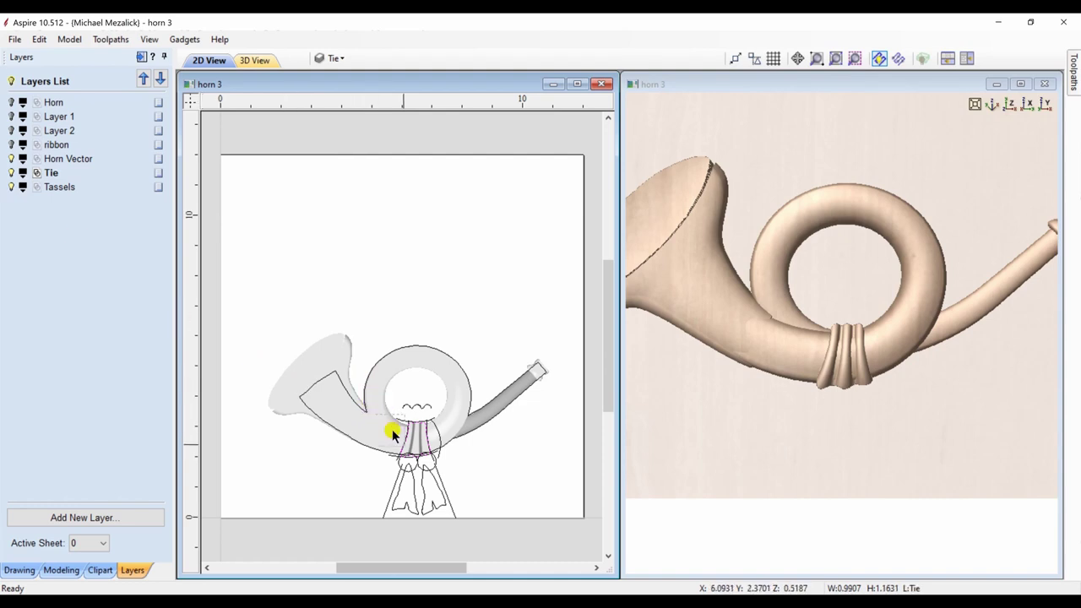
{"action": "left_click_drag", "start_coordinate": [393, 433], "coordinate": [466, 526]}
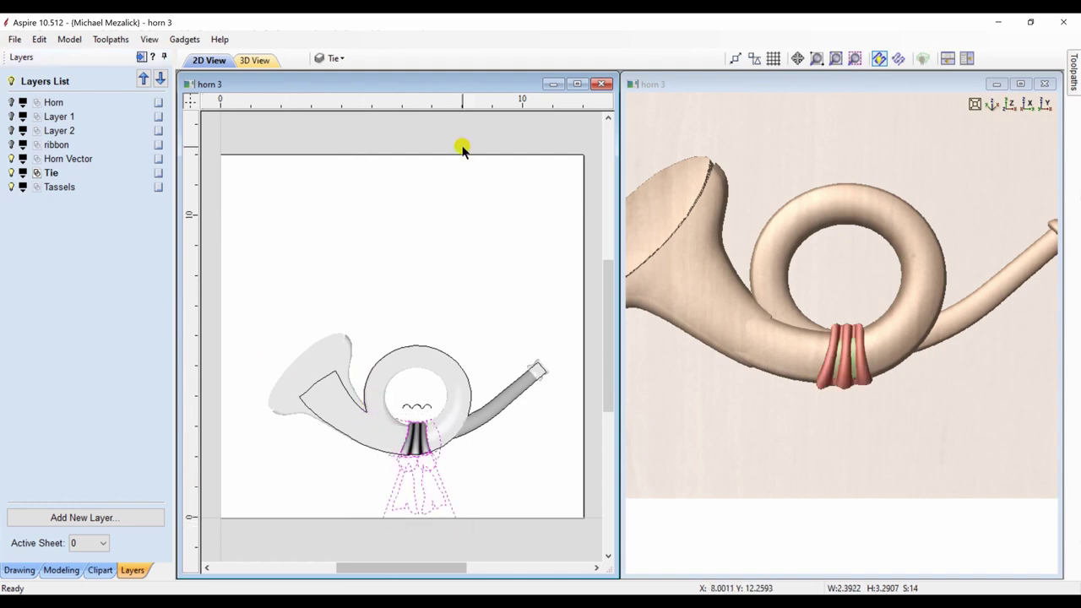
{"action": "left_click", "coordinate": [854, 65]}
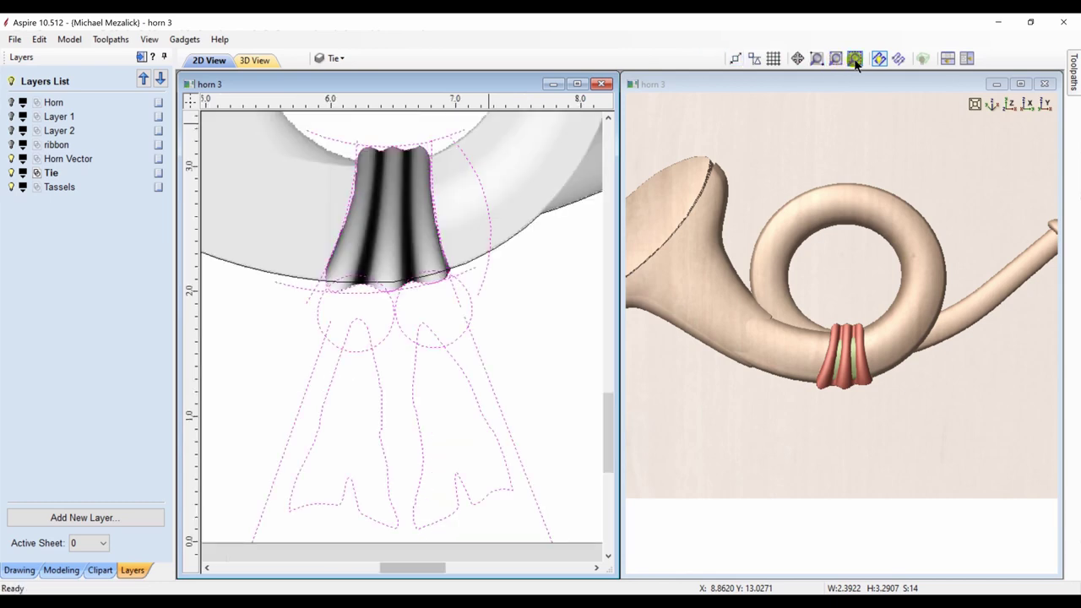
{"action": "left_click", "coordinate": [11, 187]}
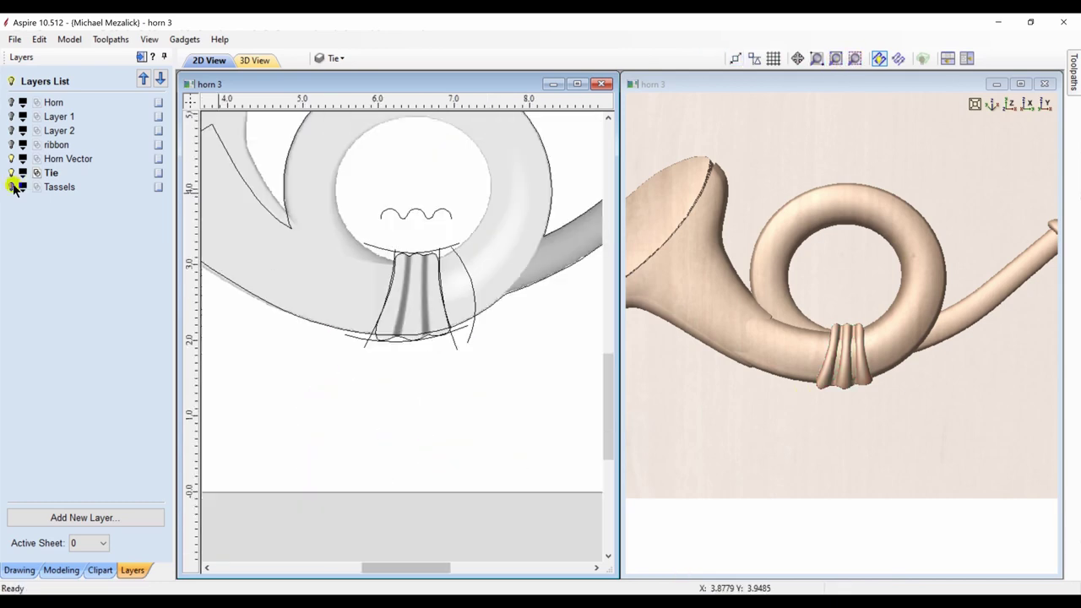
{"action": "left_click", "coordinate": [11, 186]}
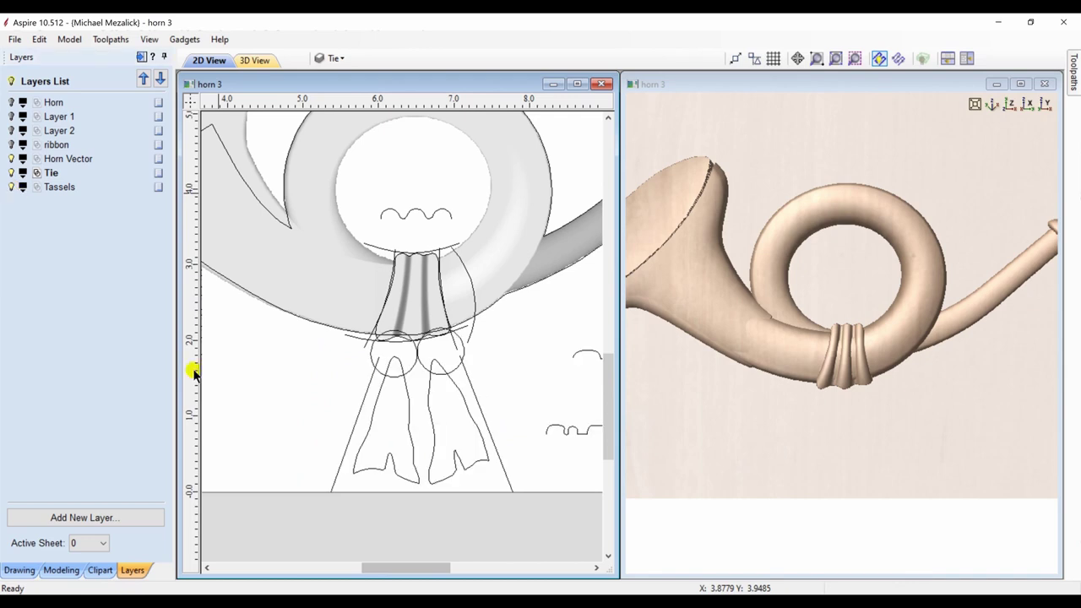
- Select the two small knot circles below the tie band and bring up the modeling tools
{"action": "left_click_drag", "start_coordinate": [368, 568], "coordinate": [390, 570]}
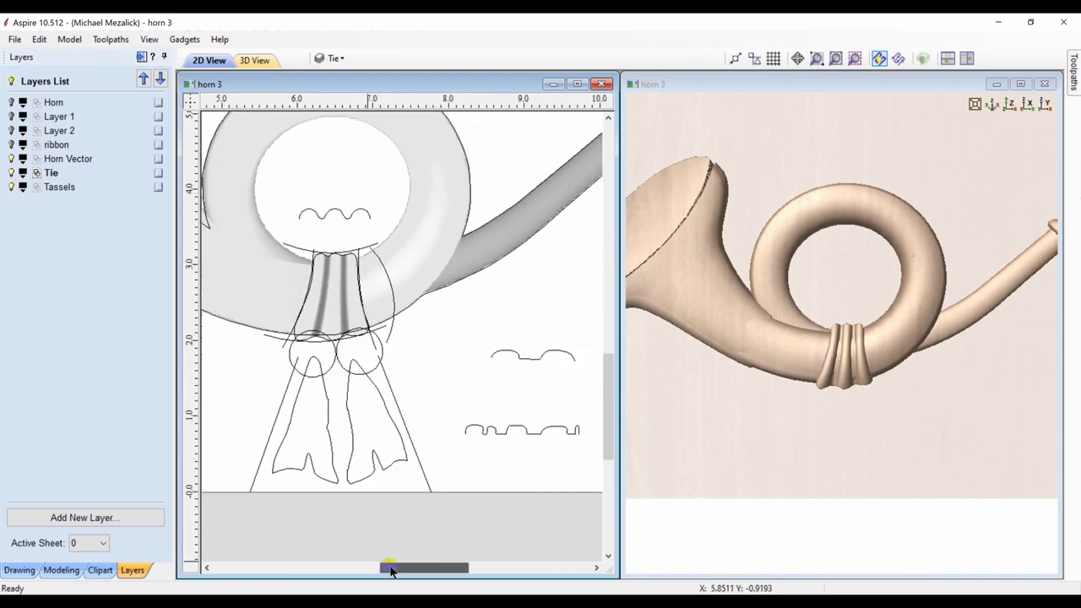
{"action": "left_click", "coordinate": [328, 372]}
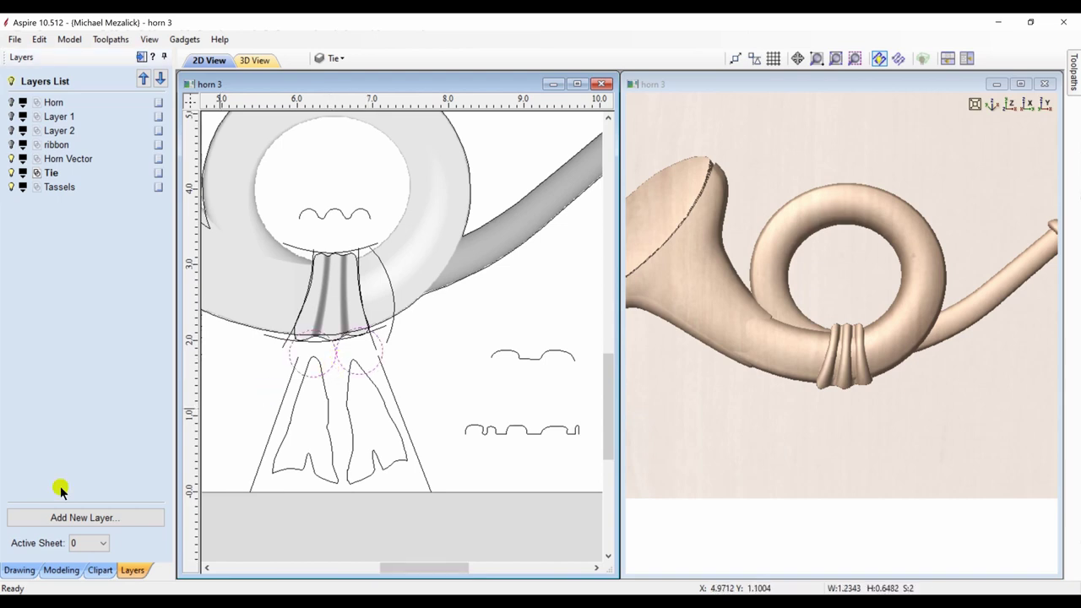
{"action": "left_click", "coordinate": [61, 570]}
- Shape the two circles into rounded ball knots merged into the model, then select both tassel outlines
{"action": "left_click", "coordinate": [19, 96]}
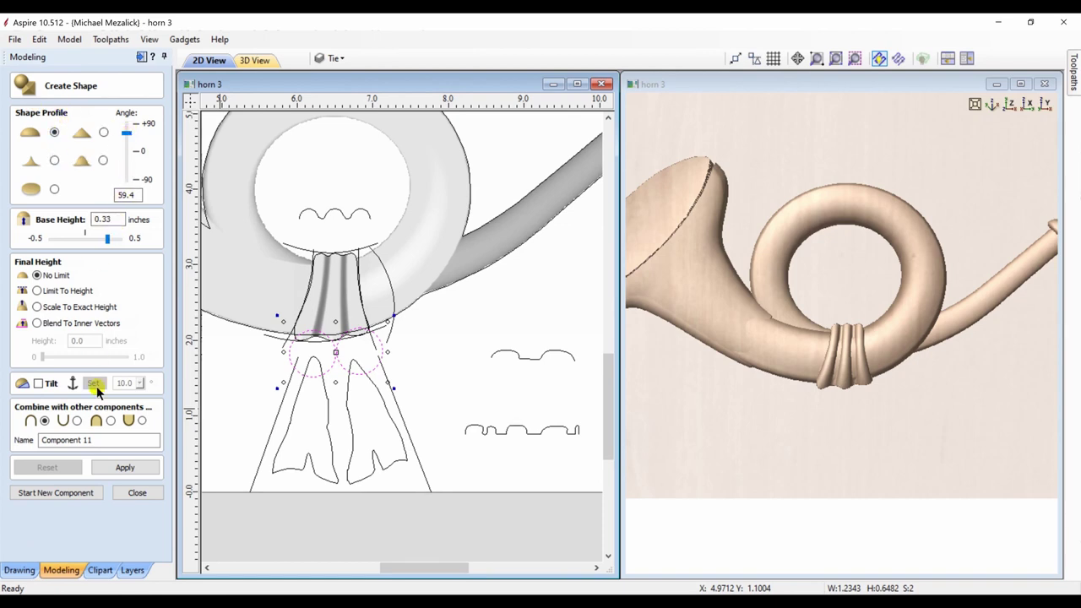
{"action": "left_click", "coordinate": [110, 420]}
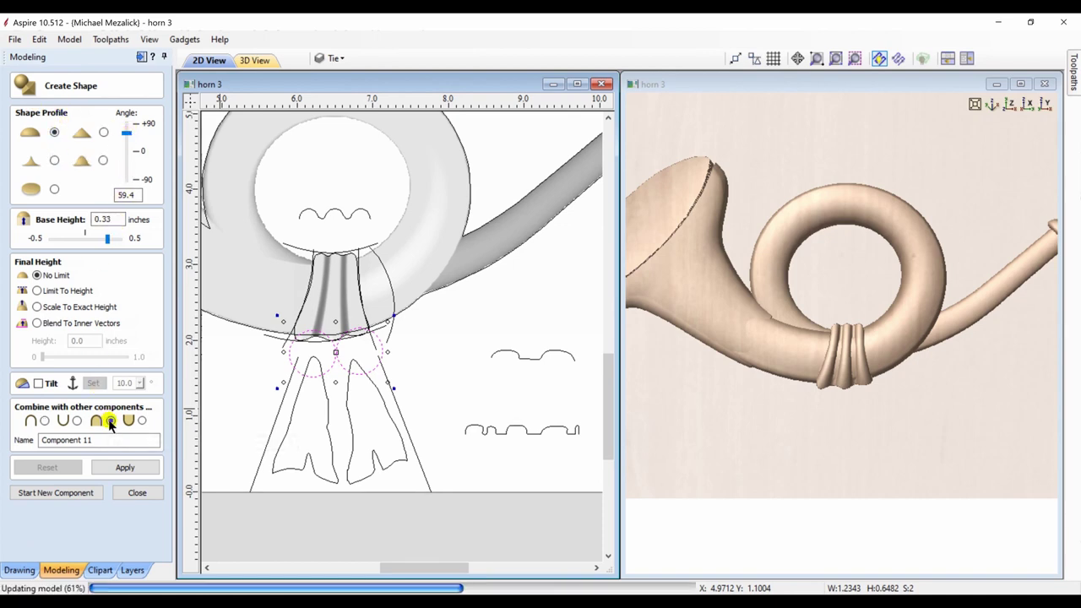
{"action": "left_click", "coordinate": [120, 470]}
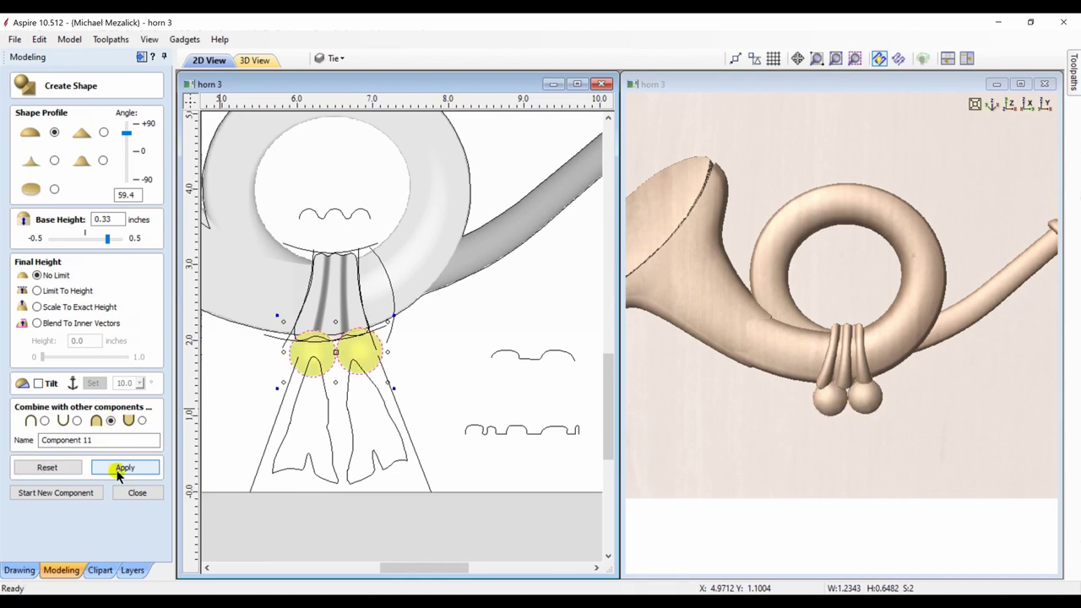
{"action": "left_click", "coordinate": [137, 492]}
{"action": "left_click", "coordinate": [253, 483]}
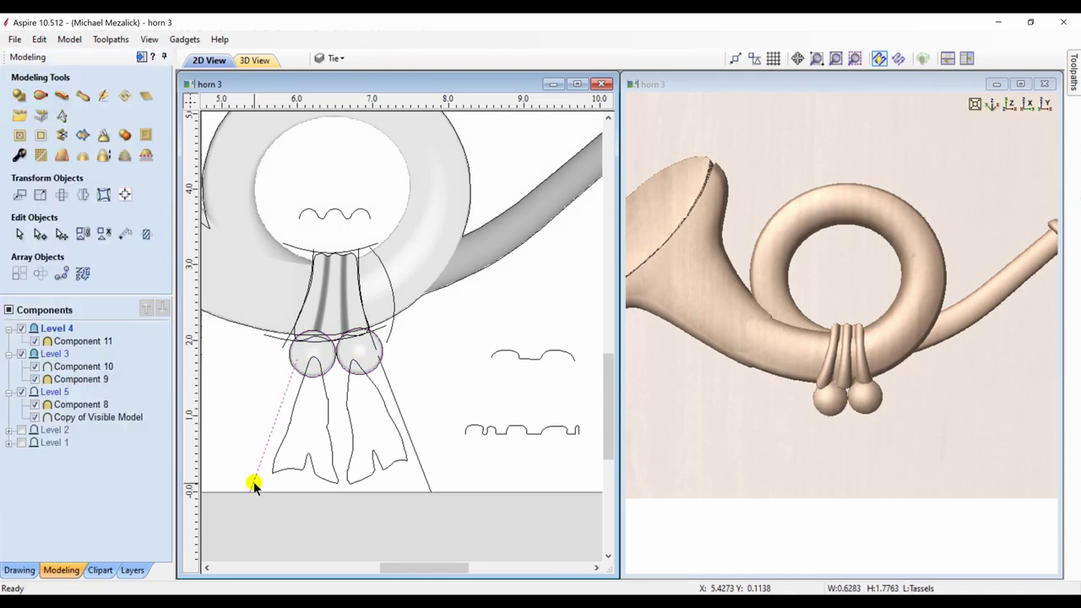
{"action": "left_click", "coordinate": [425, 475], "text": "shift"}
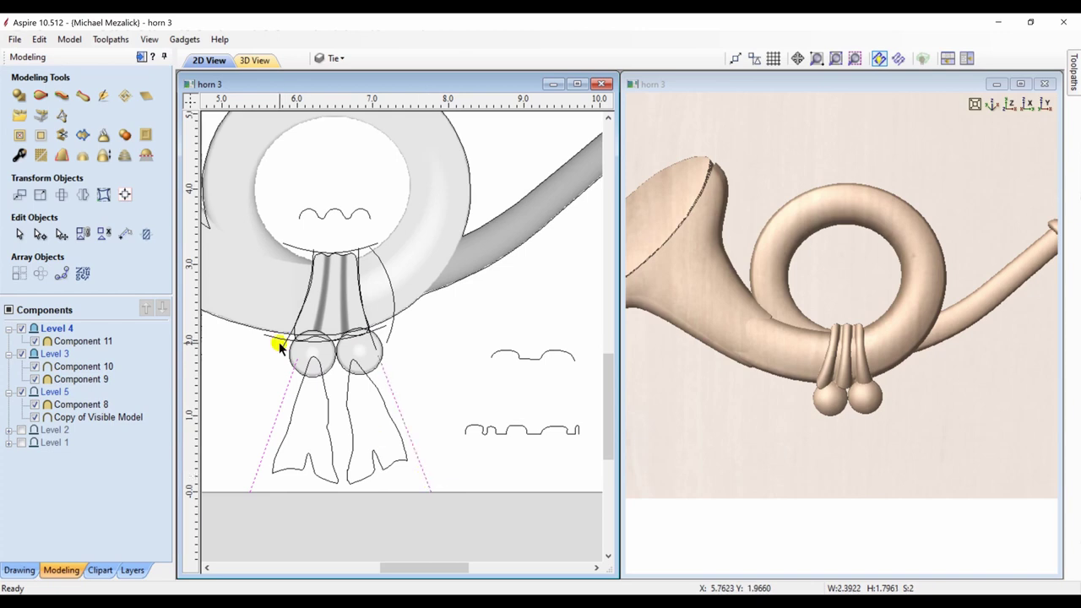
- Two-rail sweep the upper and lower wavy cross-sections along the tassel outlines, merged into the model
{"action": "left_click", "coordinate": [41, 97]}
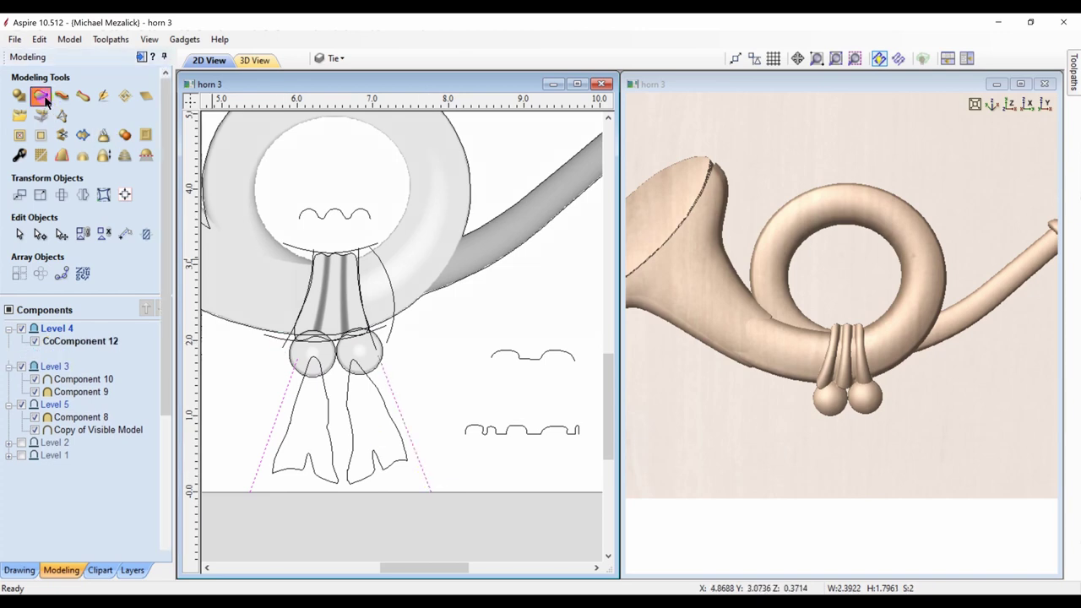
{"action": "left_click", "coordinate": [106, 127]}
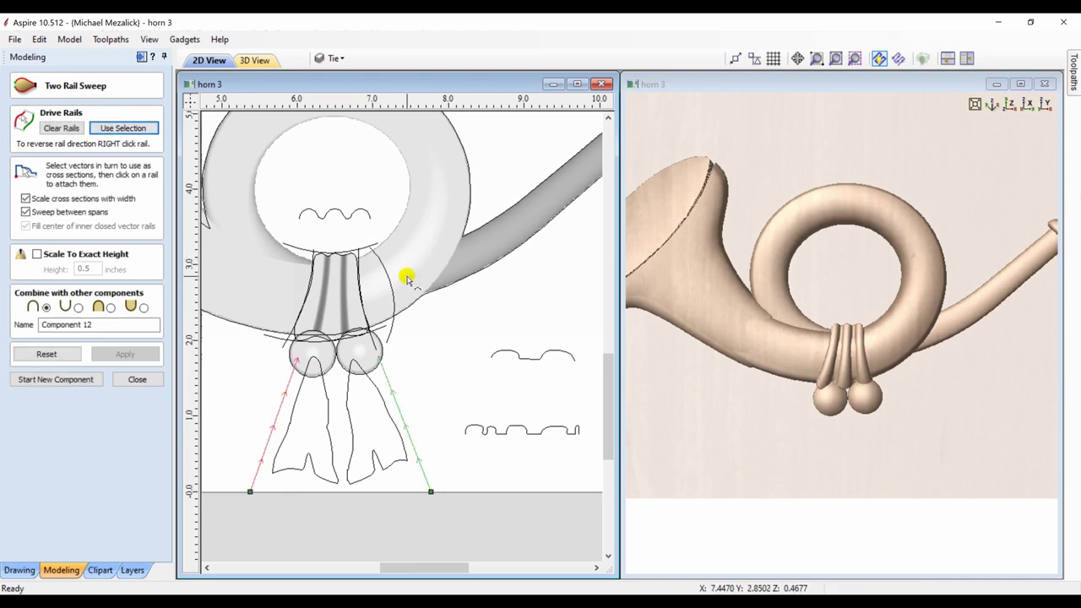
{"action": "left_click", "coordinate": [524, 428]}
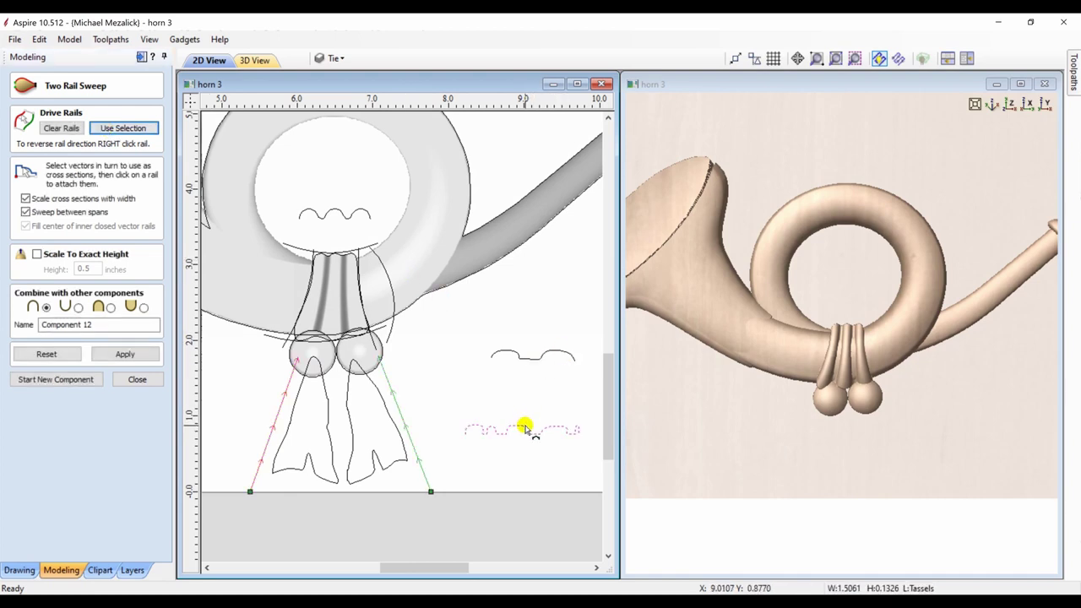
{"action": "left_click", "coordinate": [251, 491]}
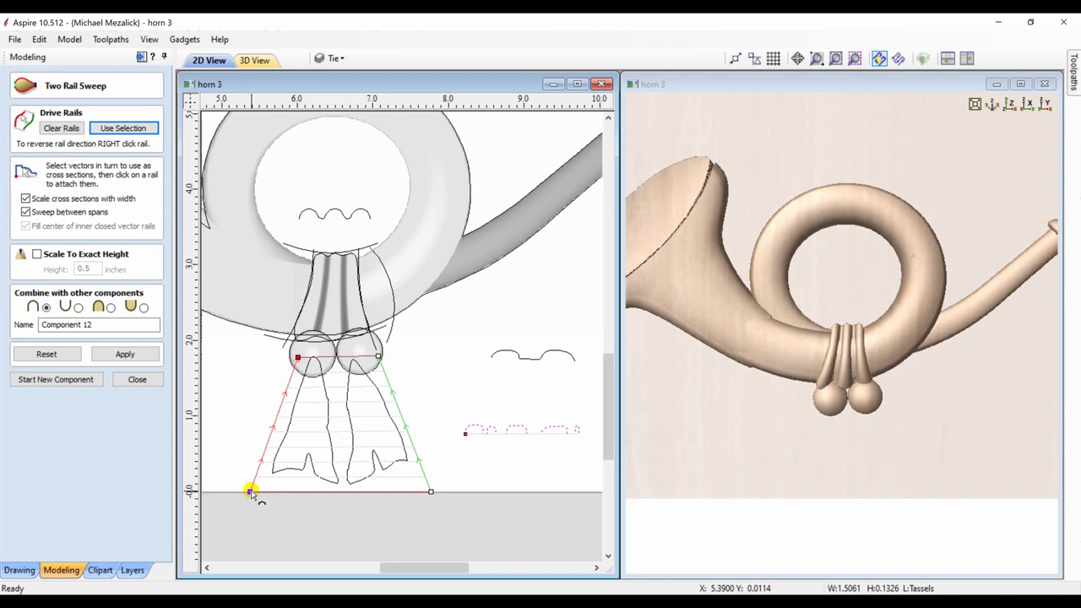
{"action": "left_click", "coordinate": [522, 358]}
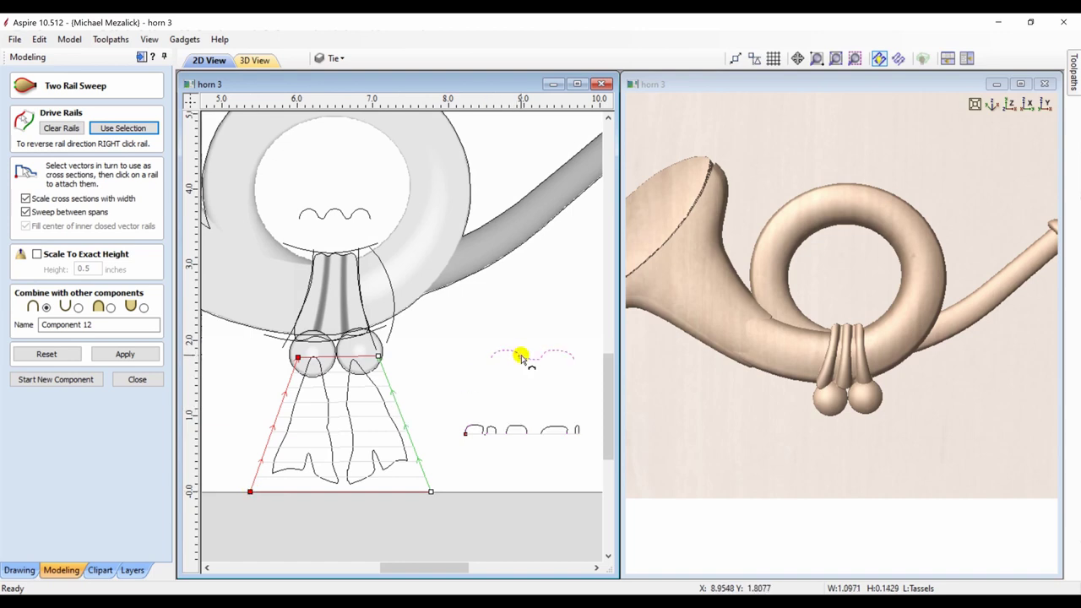
{"action": "left_click", "coordinate": [298, 358]}
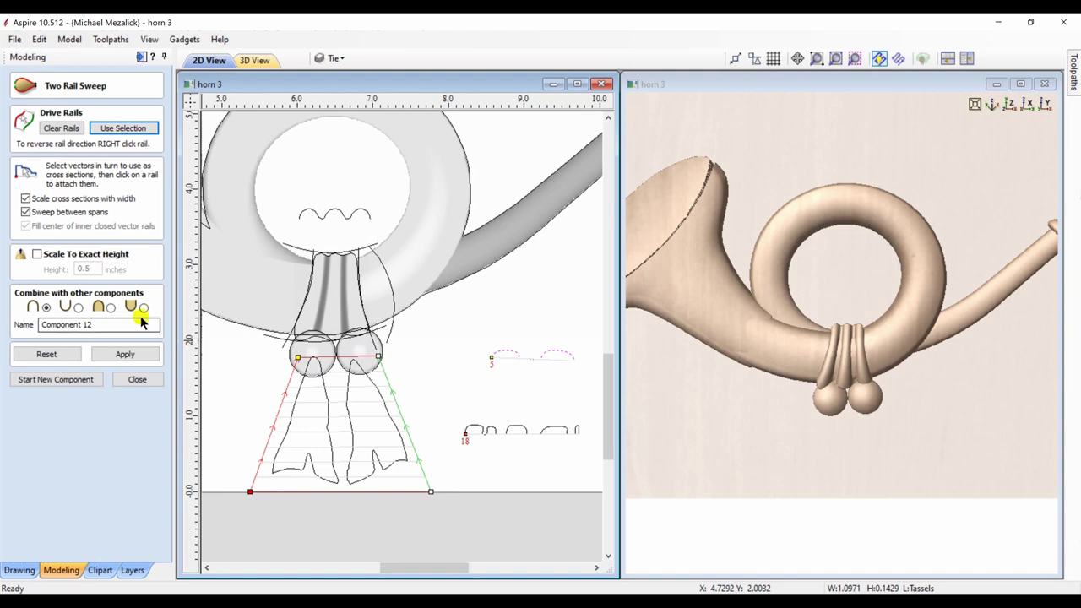
{"action": "left_click", "coordinate": [110, 307]}
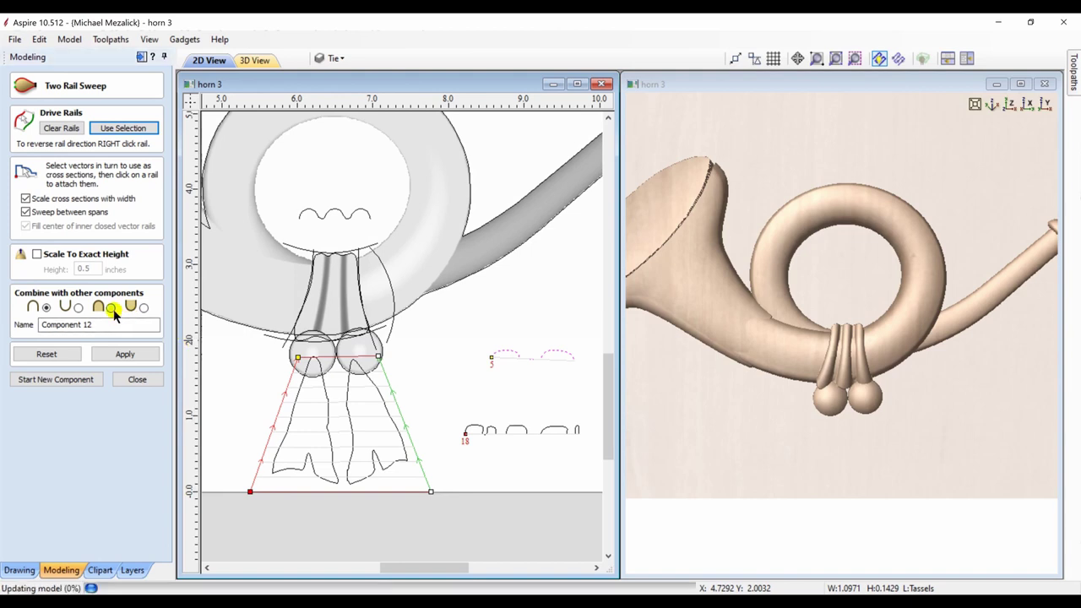
{"action": "left_click", "coordinate": [125, 355]}
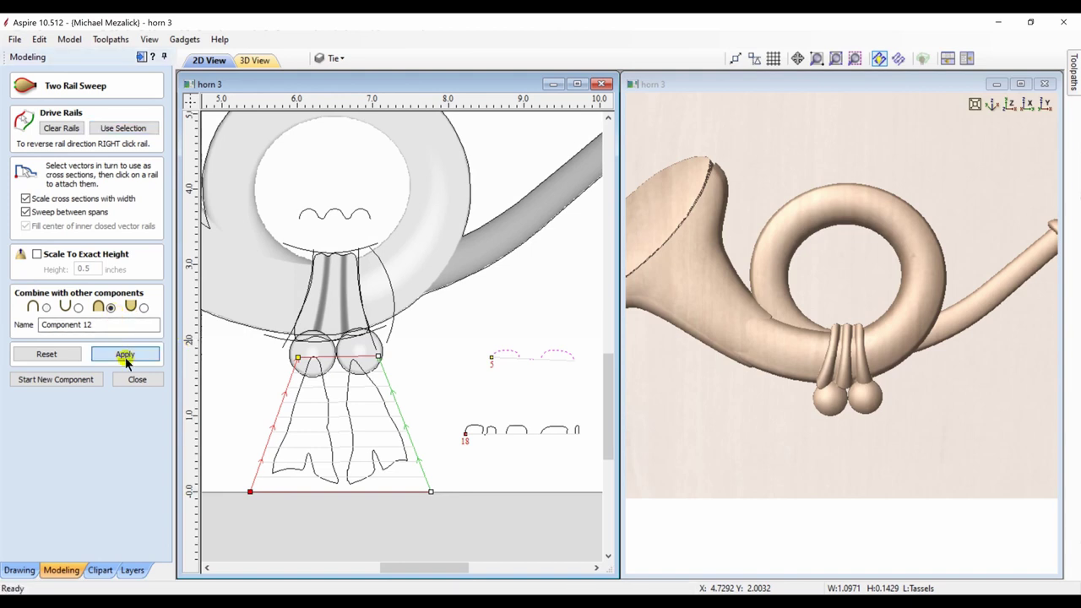
{"action": "left_click", "coordinate": [125, 355]}
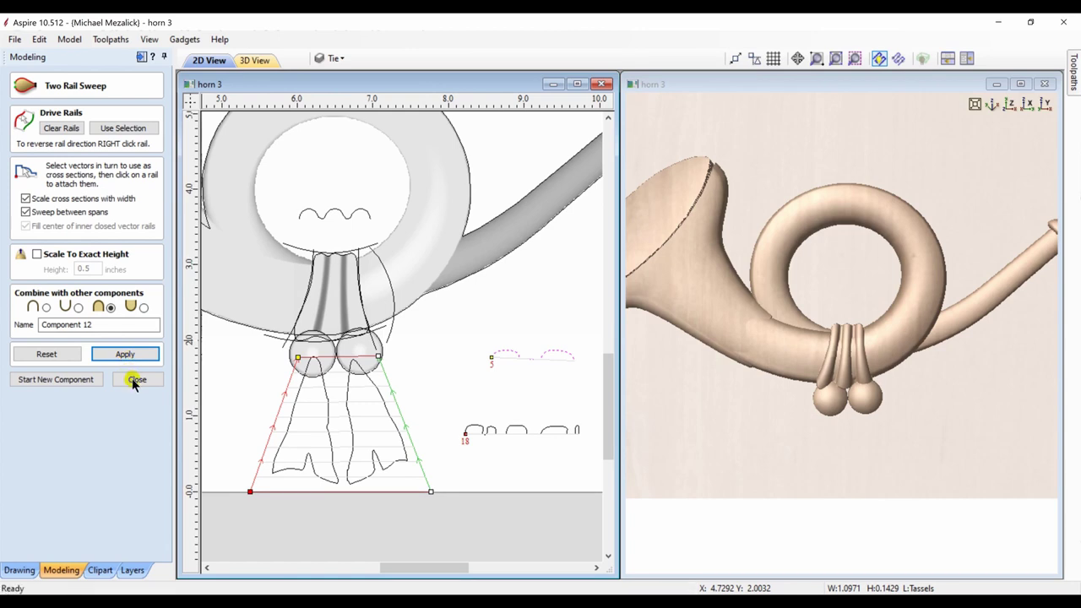
{"action": "left_click", "coordinate": [135, 380]}
{"action": "left_click", "coordinate": [135, 380]}
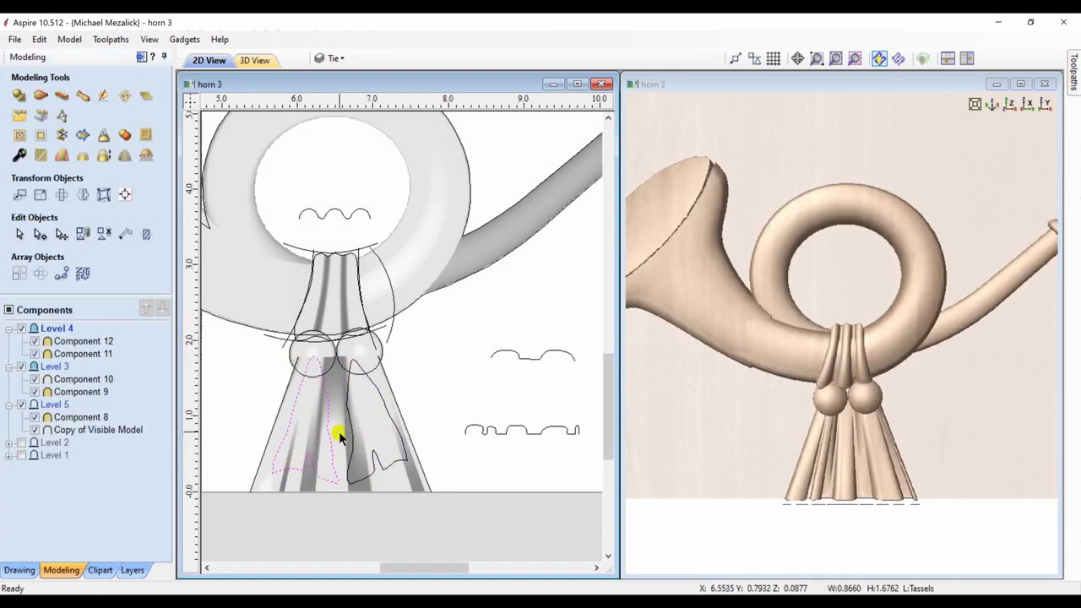
- Split Component 12 along the tassel outlines into 12 - A and 12 - B, trimming 12 - B to its outline
{"action": "left_click", "coordinate": [312, 452]}
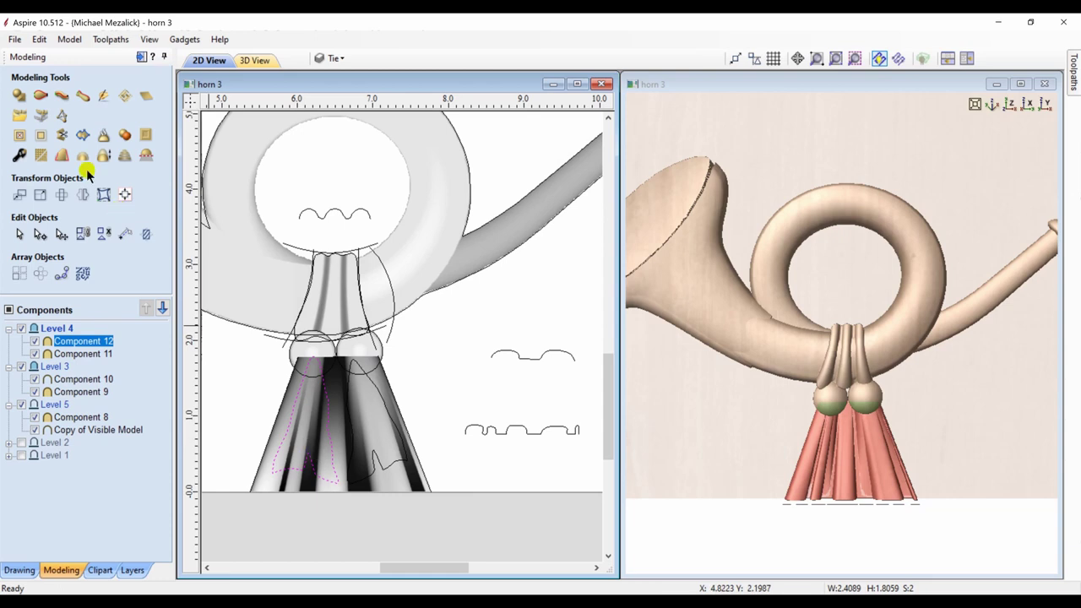
{"action": "left_click", "coordinate": [61, 136]}
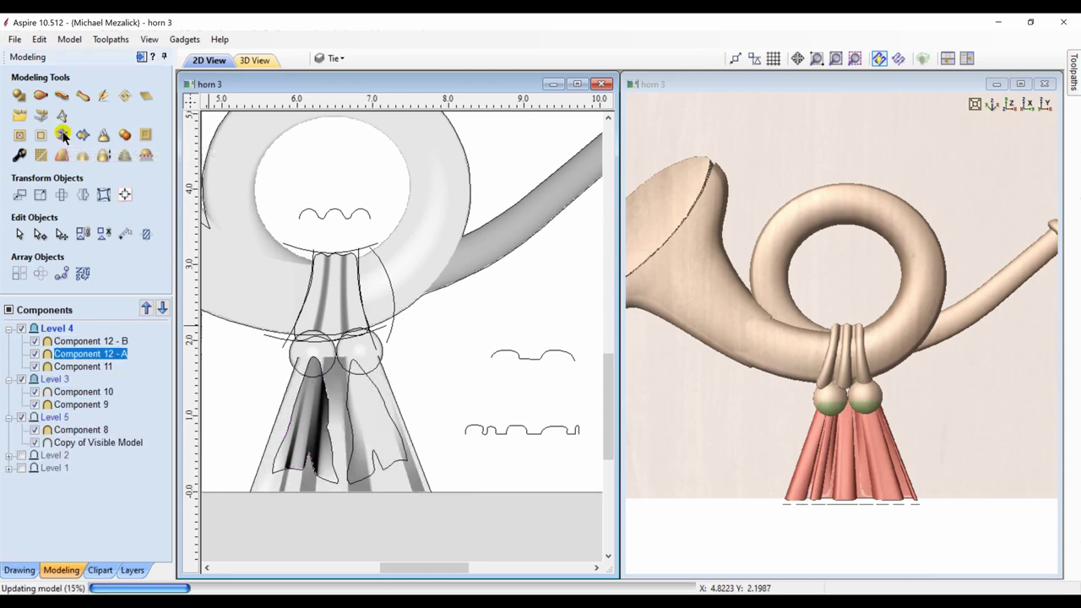
{"action": "left_click", "coordinate": [355, 433]}
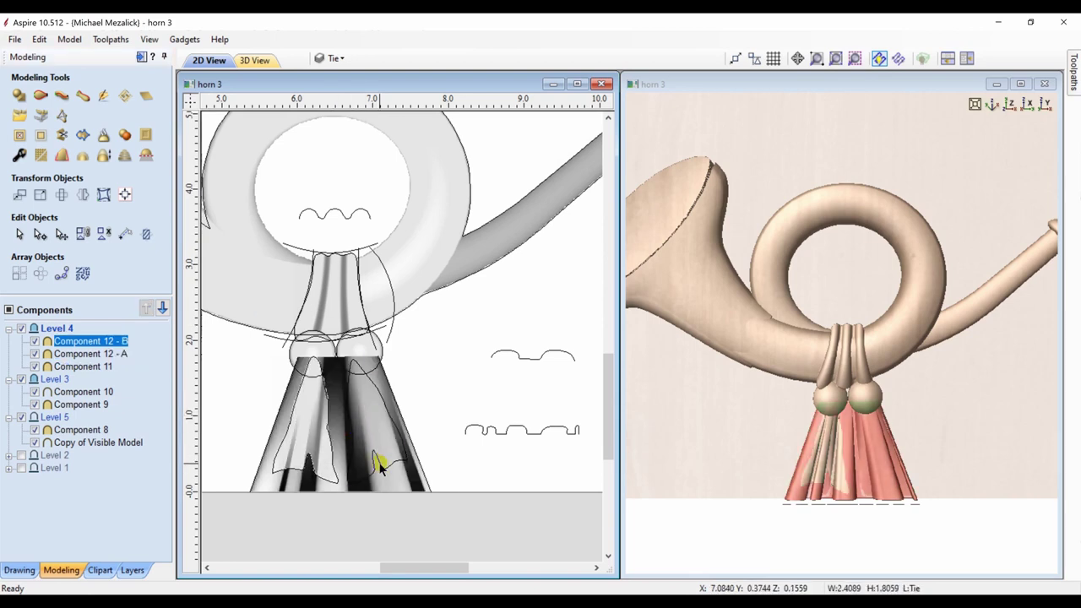
{"action": "left_click", "coordinate": [377, 459]}
{"action": "left_click", "coordinate": [41, 136]}
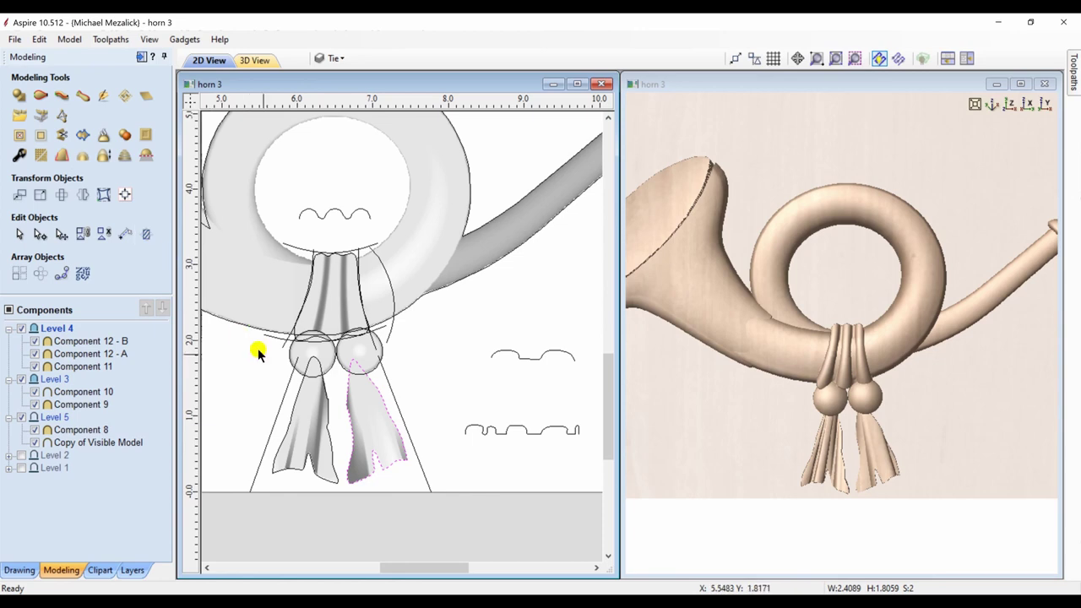
{"action": "left_click", "coordinate": [311, 419]}
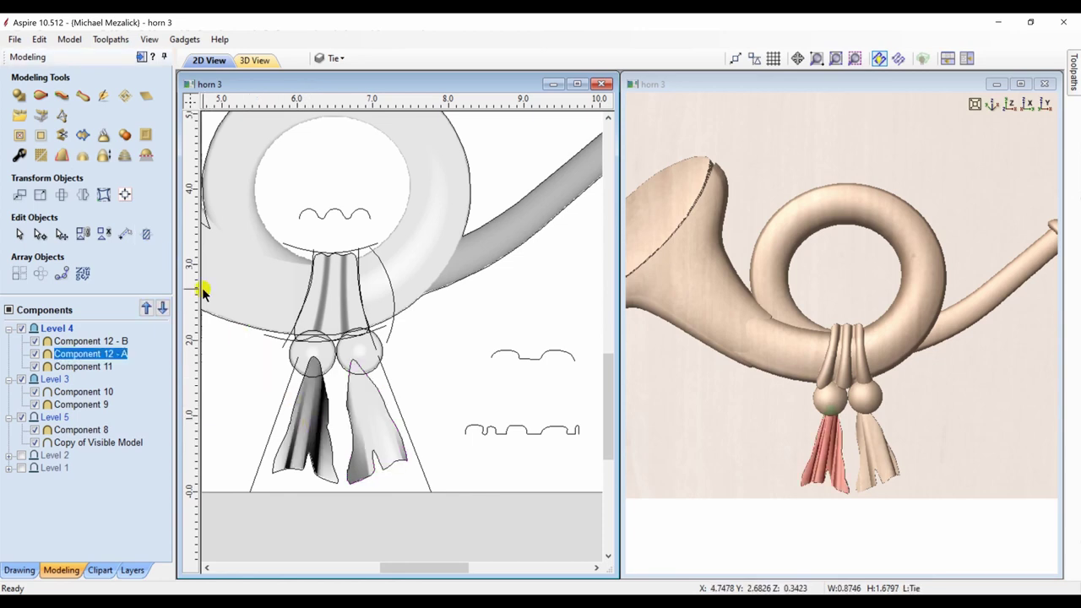
- Give the left tassel, Component 12 - A, a 0.05 inch shape height and 0.1 inch base height
{"action": "left_click", "coordinate": [19, 158]}
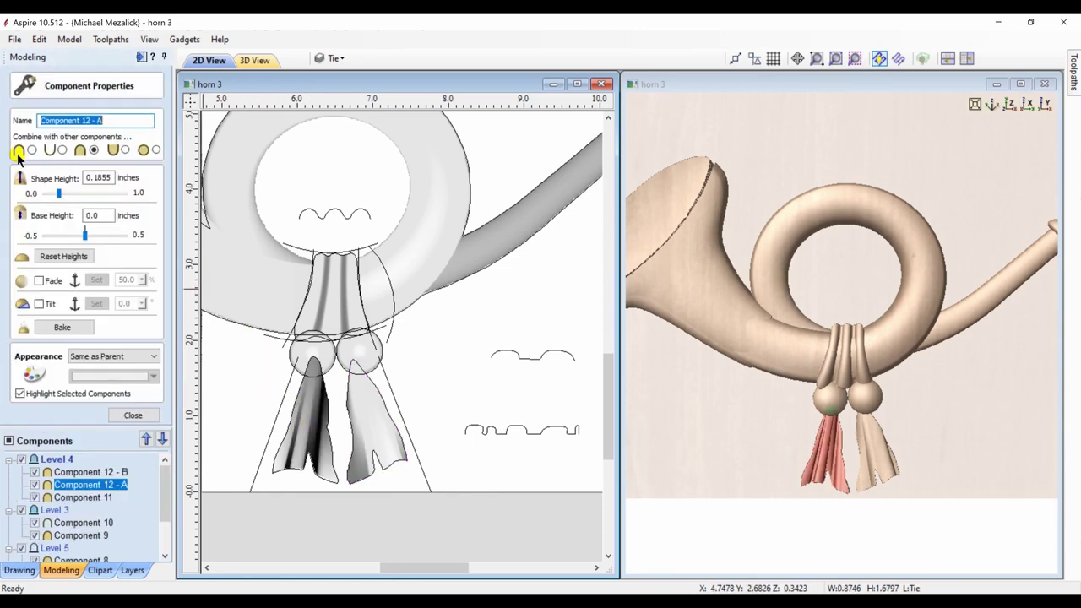
{"action": "left_click_drag", "start_coordinate": [55, 196], "coordinate": [50, 197]}
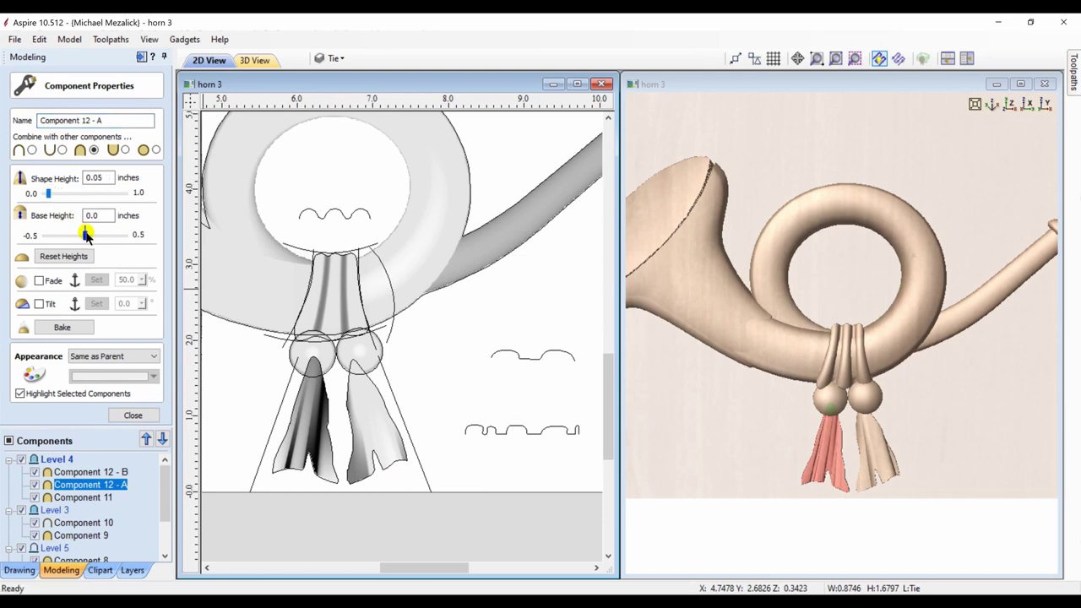
{"action": "left_click_drag", "start_coordinate": [86, 234], "coordinate": [93, 235]}
- Give the right tassel, Component 12 - B, a 0.11 inch shape height and 0.1 inch base height
{"action": "left_click", "coordinate": [370, 429]}
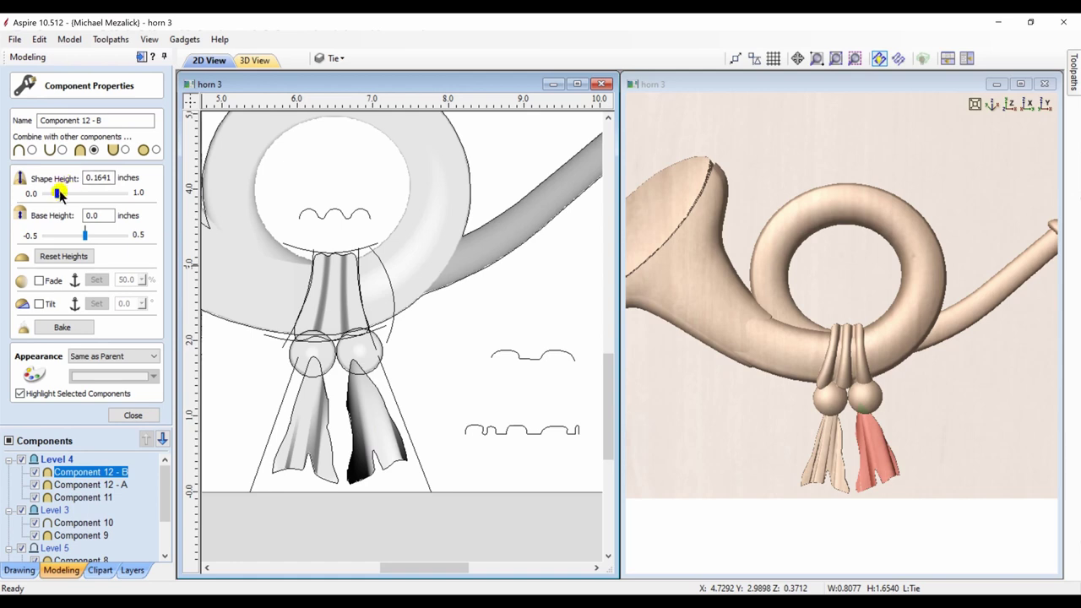
{"action": "left_click_drag", "start_coordinate": [59, 191], "coordinate": [53, 195]}
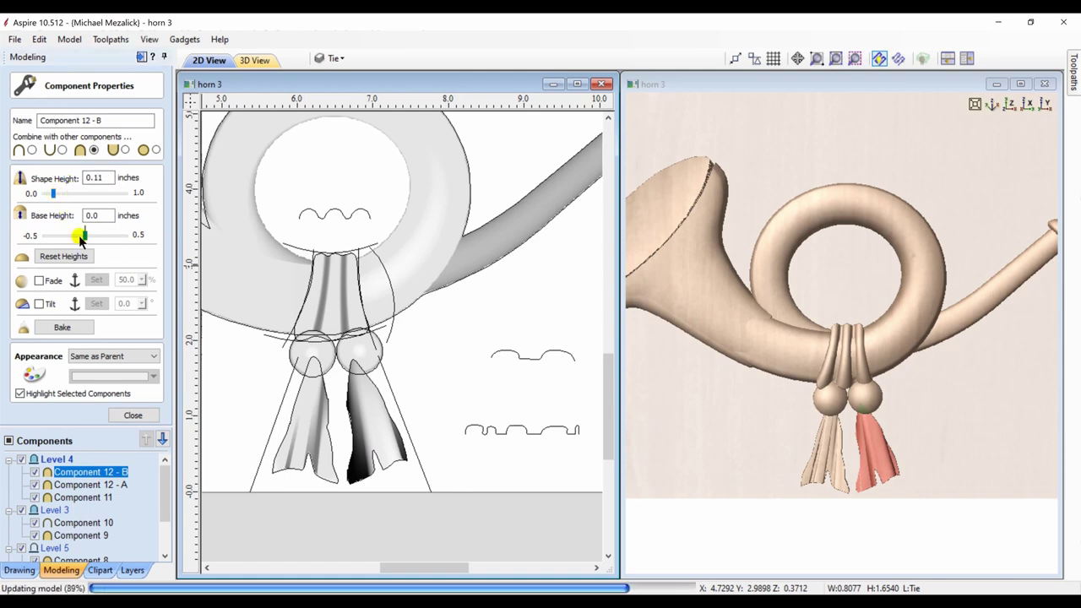
{"action": "left_click_drag", "start_coordinate": [85, 233], "coordinate": [92, 237]}
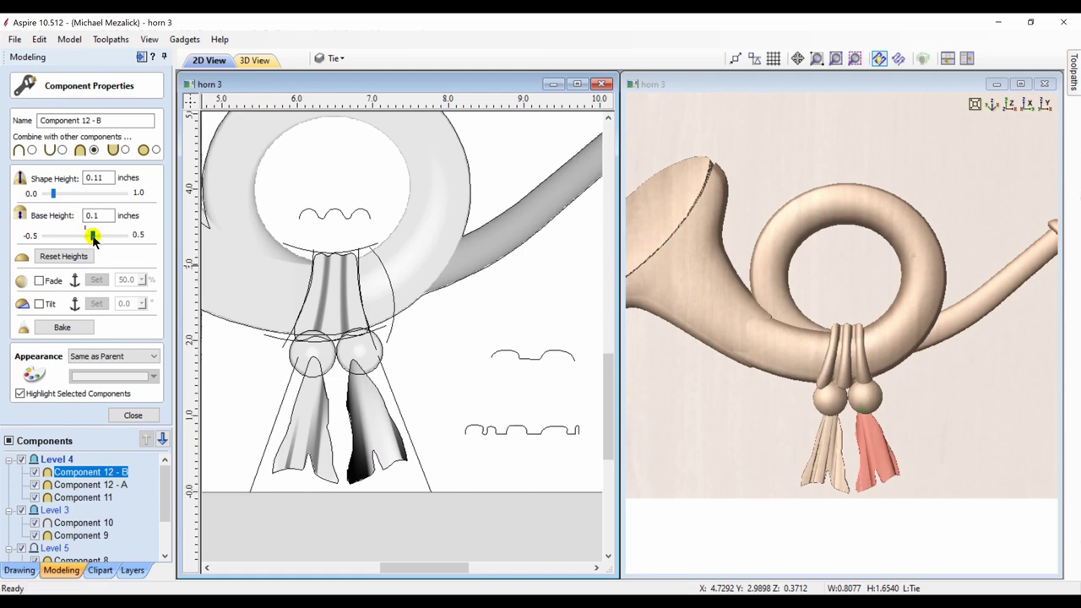
{"action": "left_click", "coordinate": [132, 415]}
{"action": "left_click", "coordinate": [22, 468]}
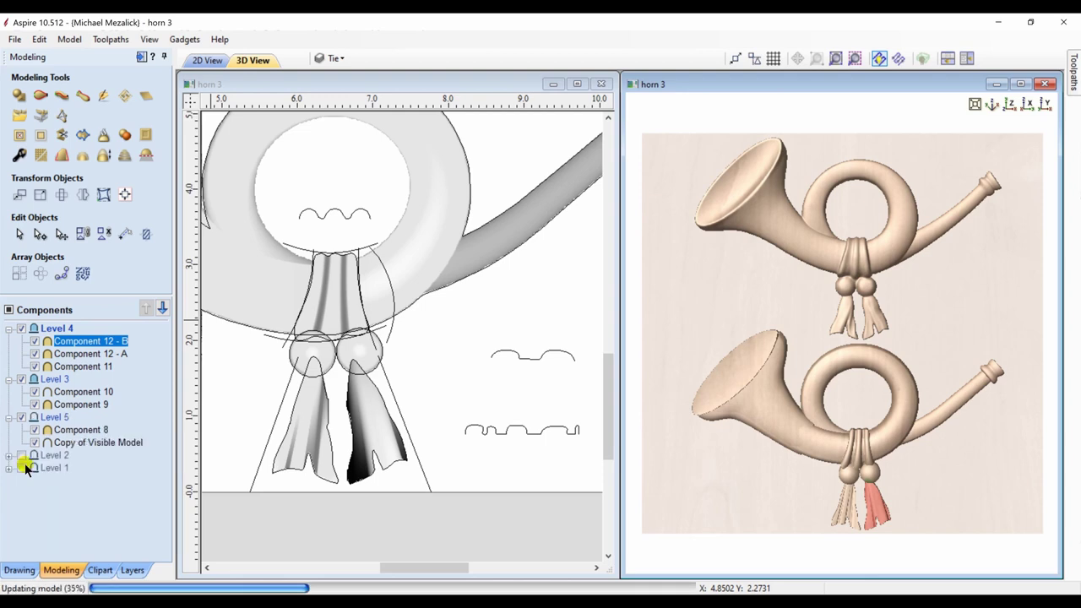
- Toggle level visibility to compare the finished horn with the earlier horn version
{"action": "left_click", "coordinate": [21, 480]}
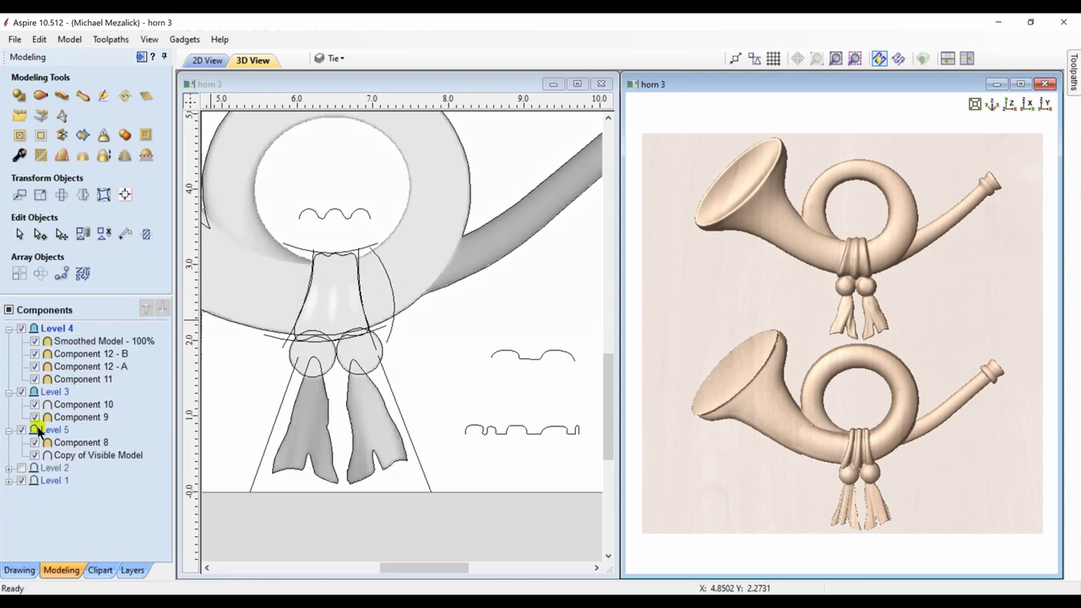